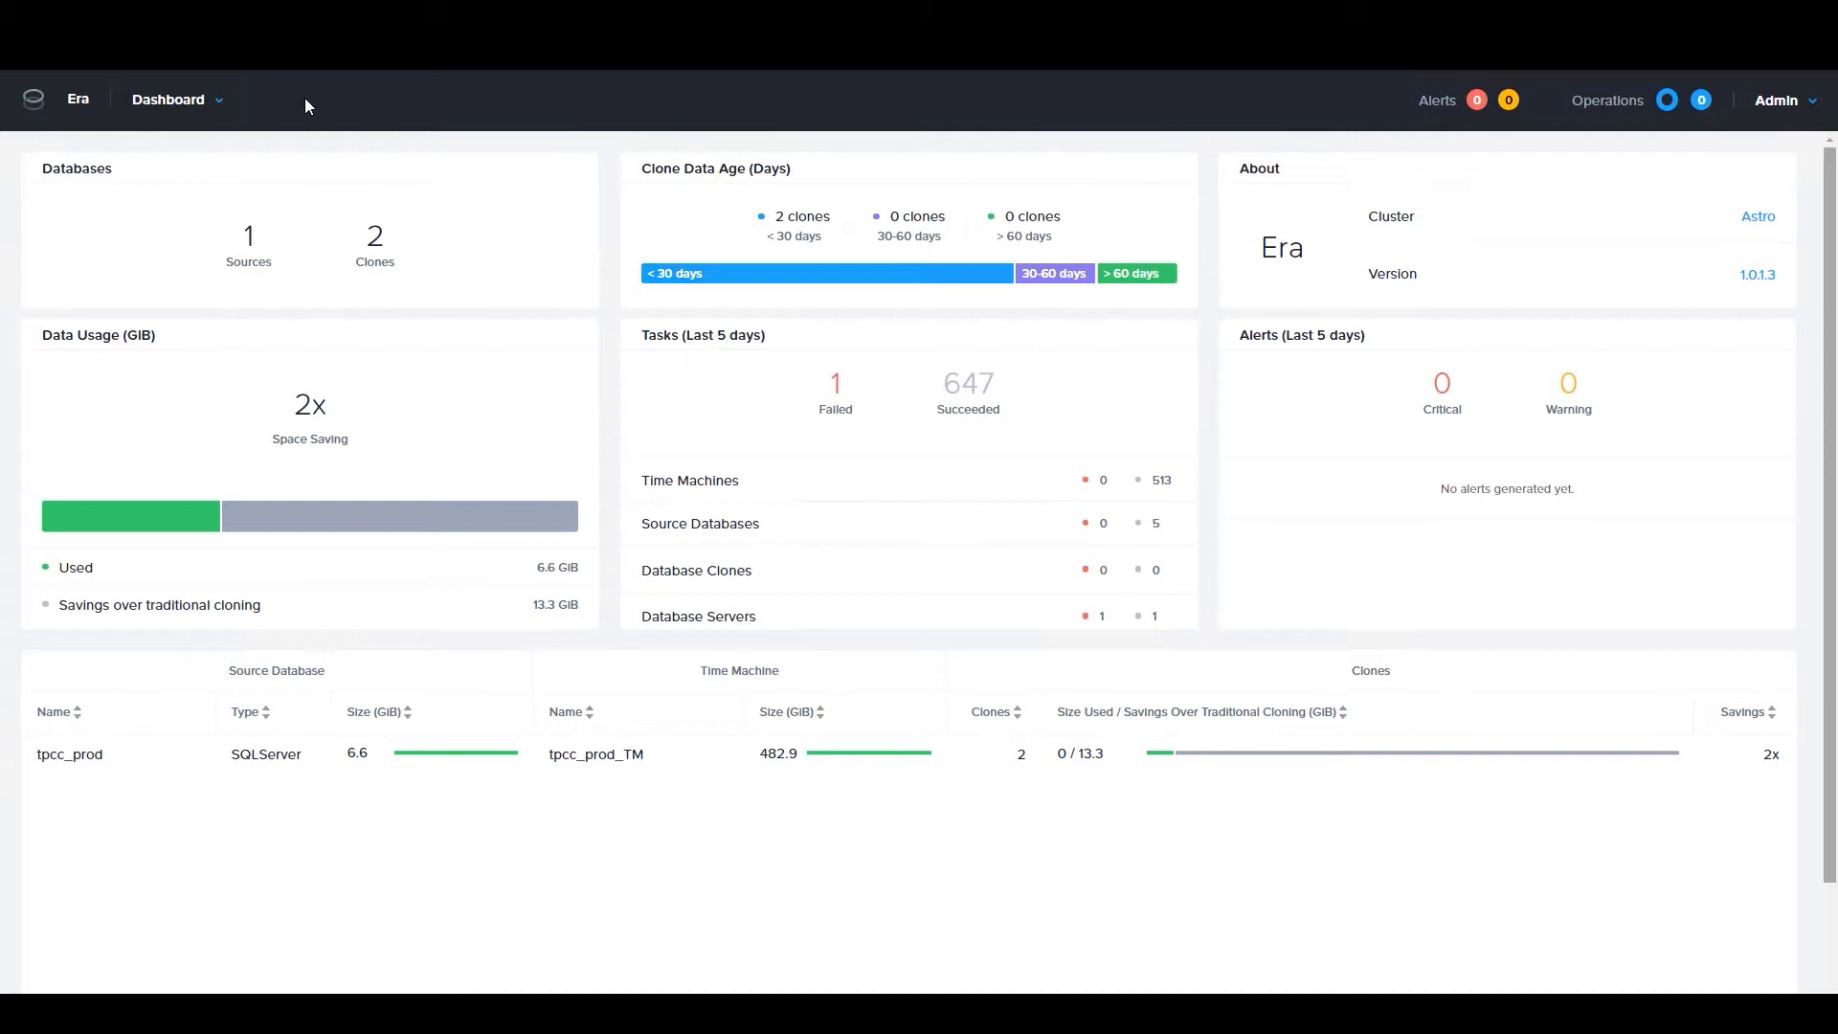
Start a new software profile on the Profiles page with Microsoft SQL Server as its engine
left_click(221, 104)
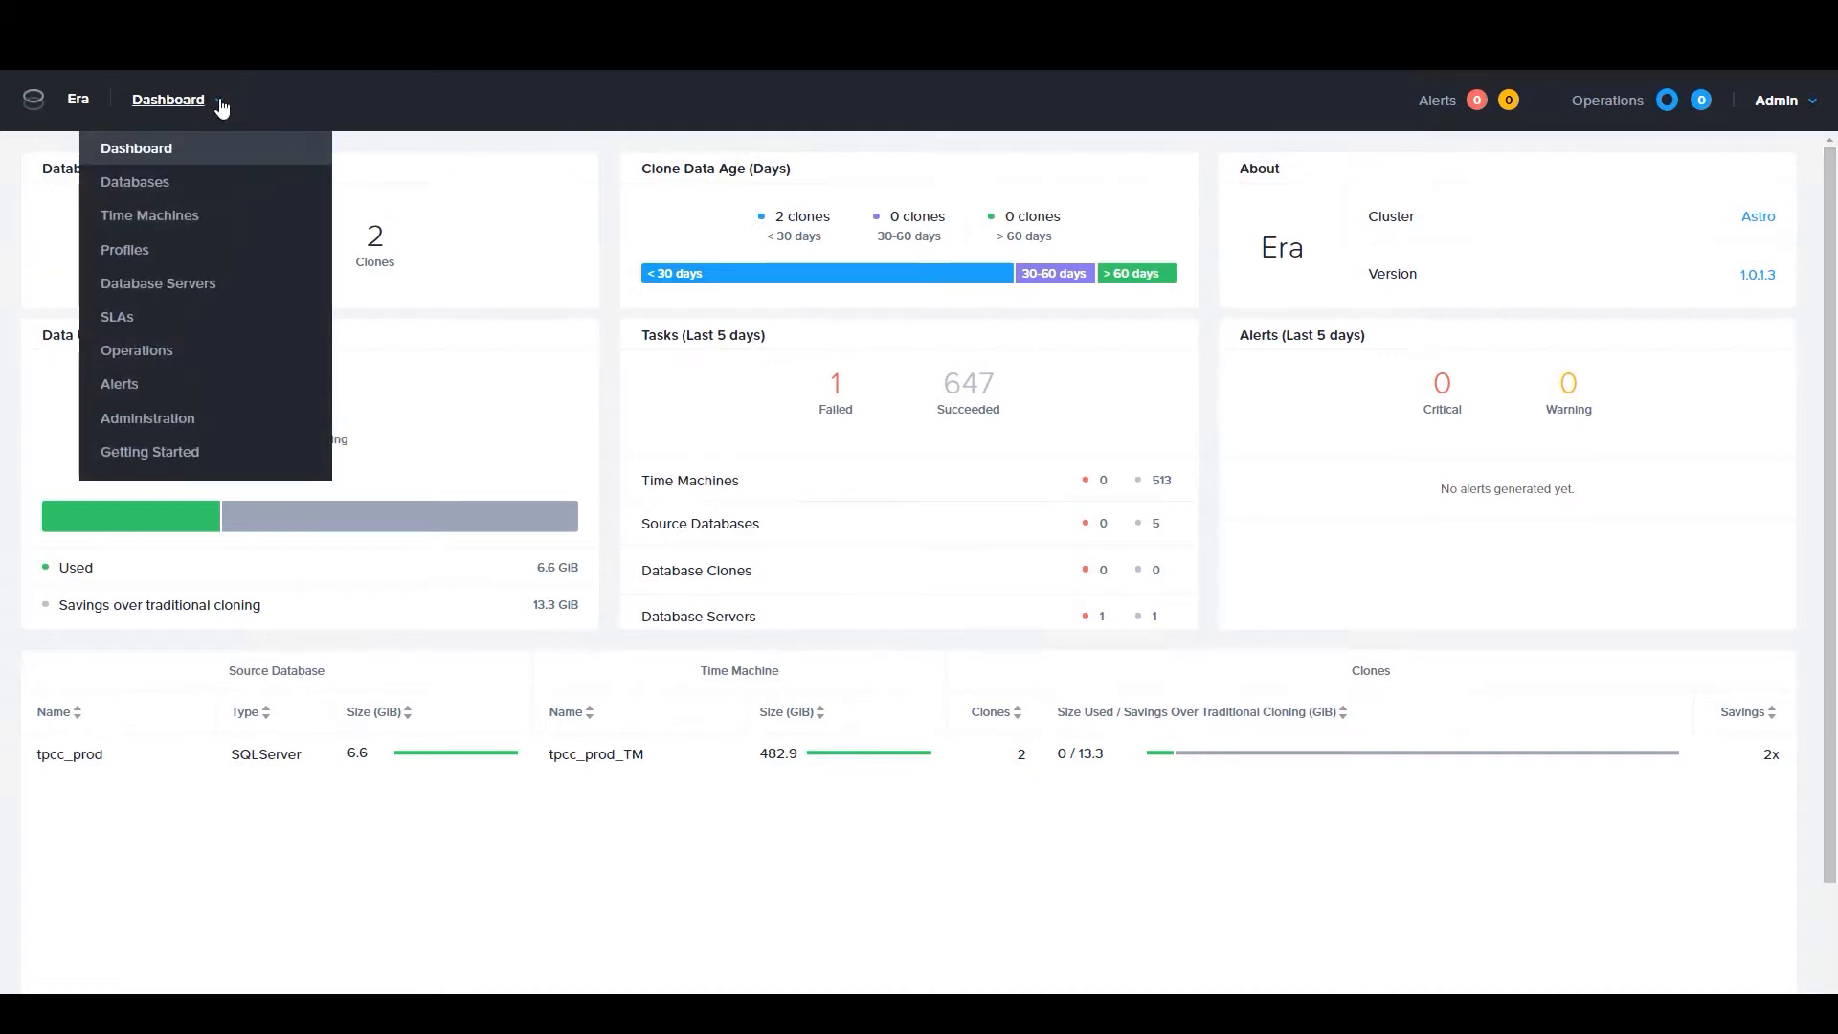
left_click(125, 251)
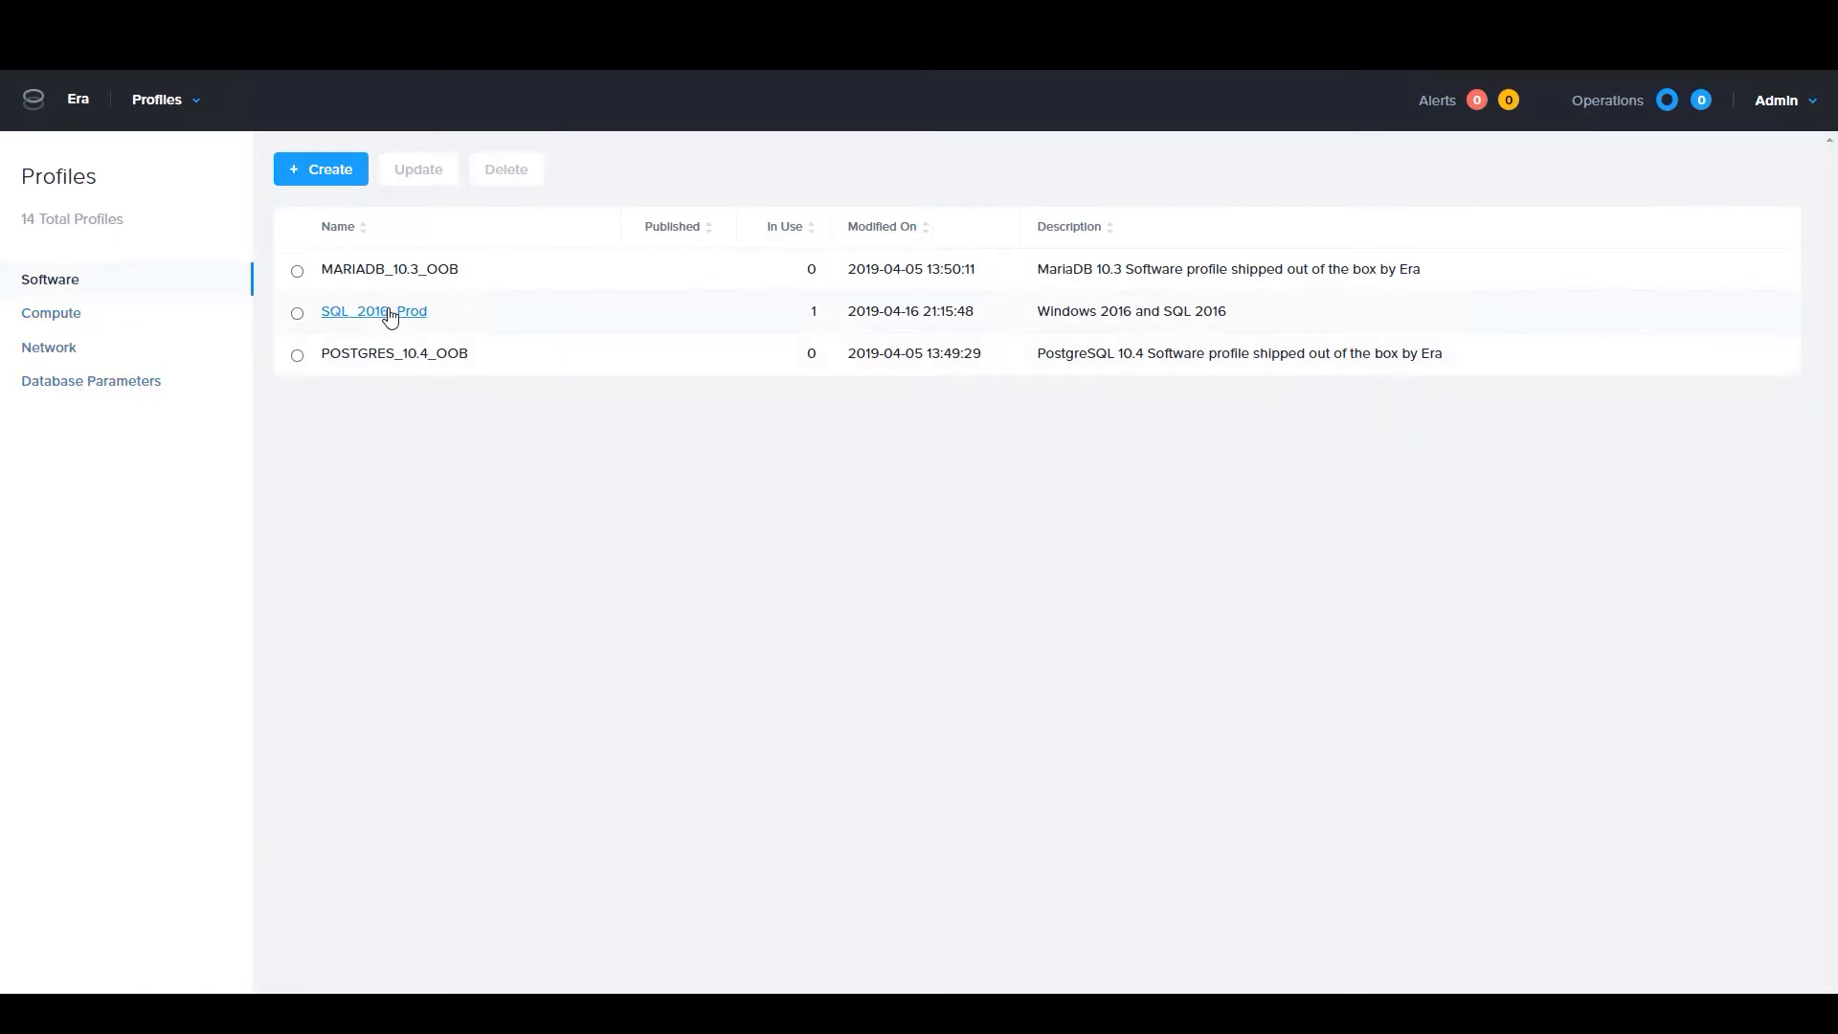
left_click(337, 177)
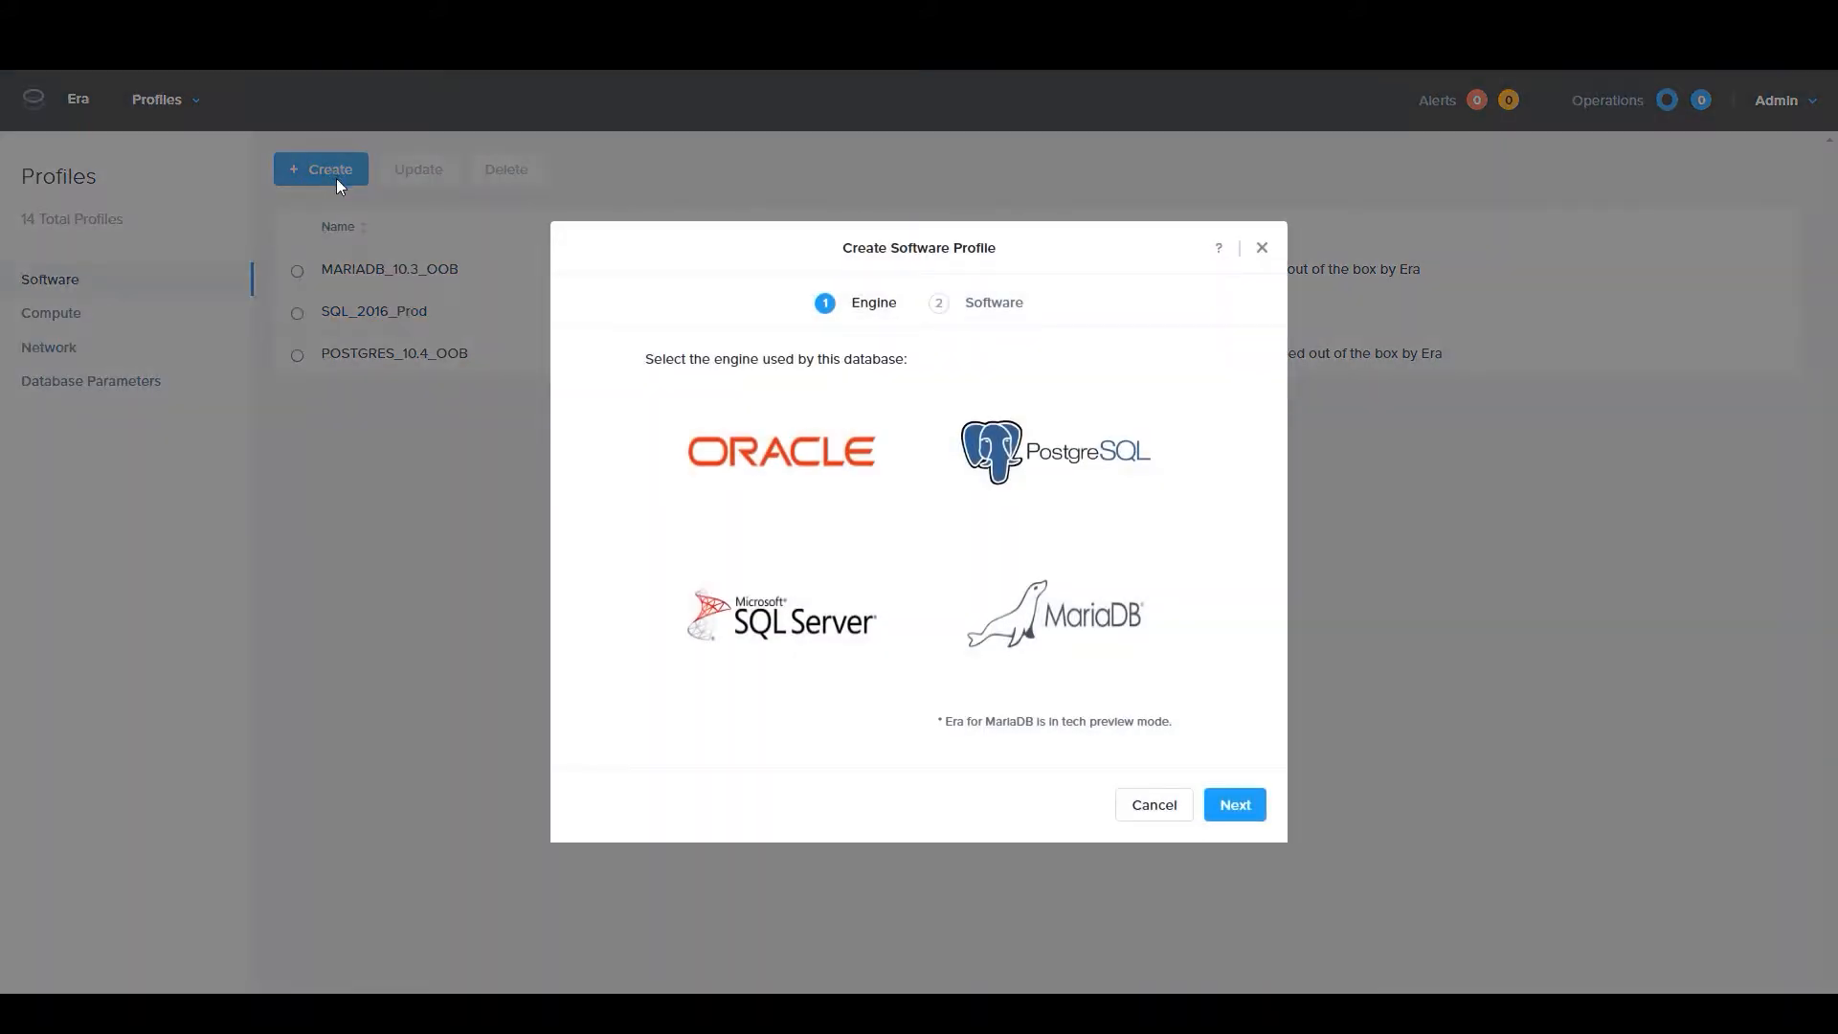
left_click(751, 627)
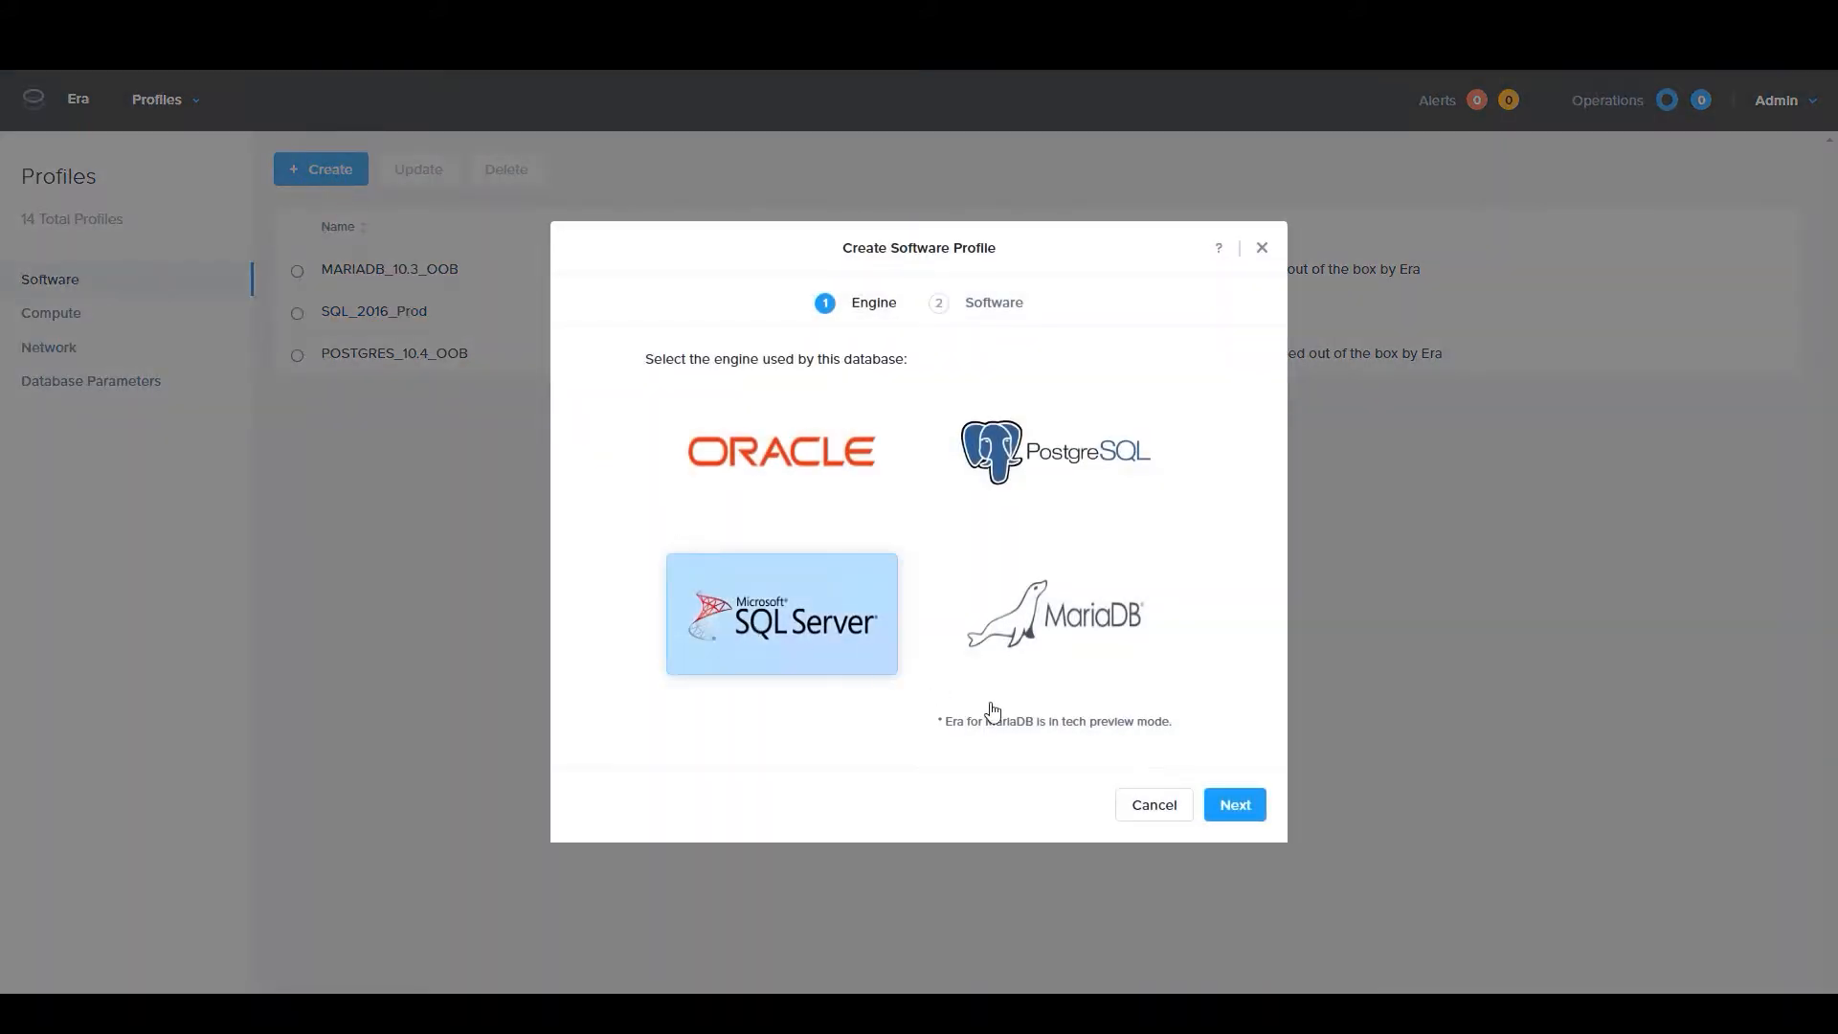
left_click(1246, 810)
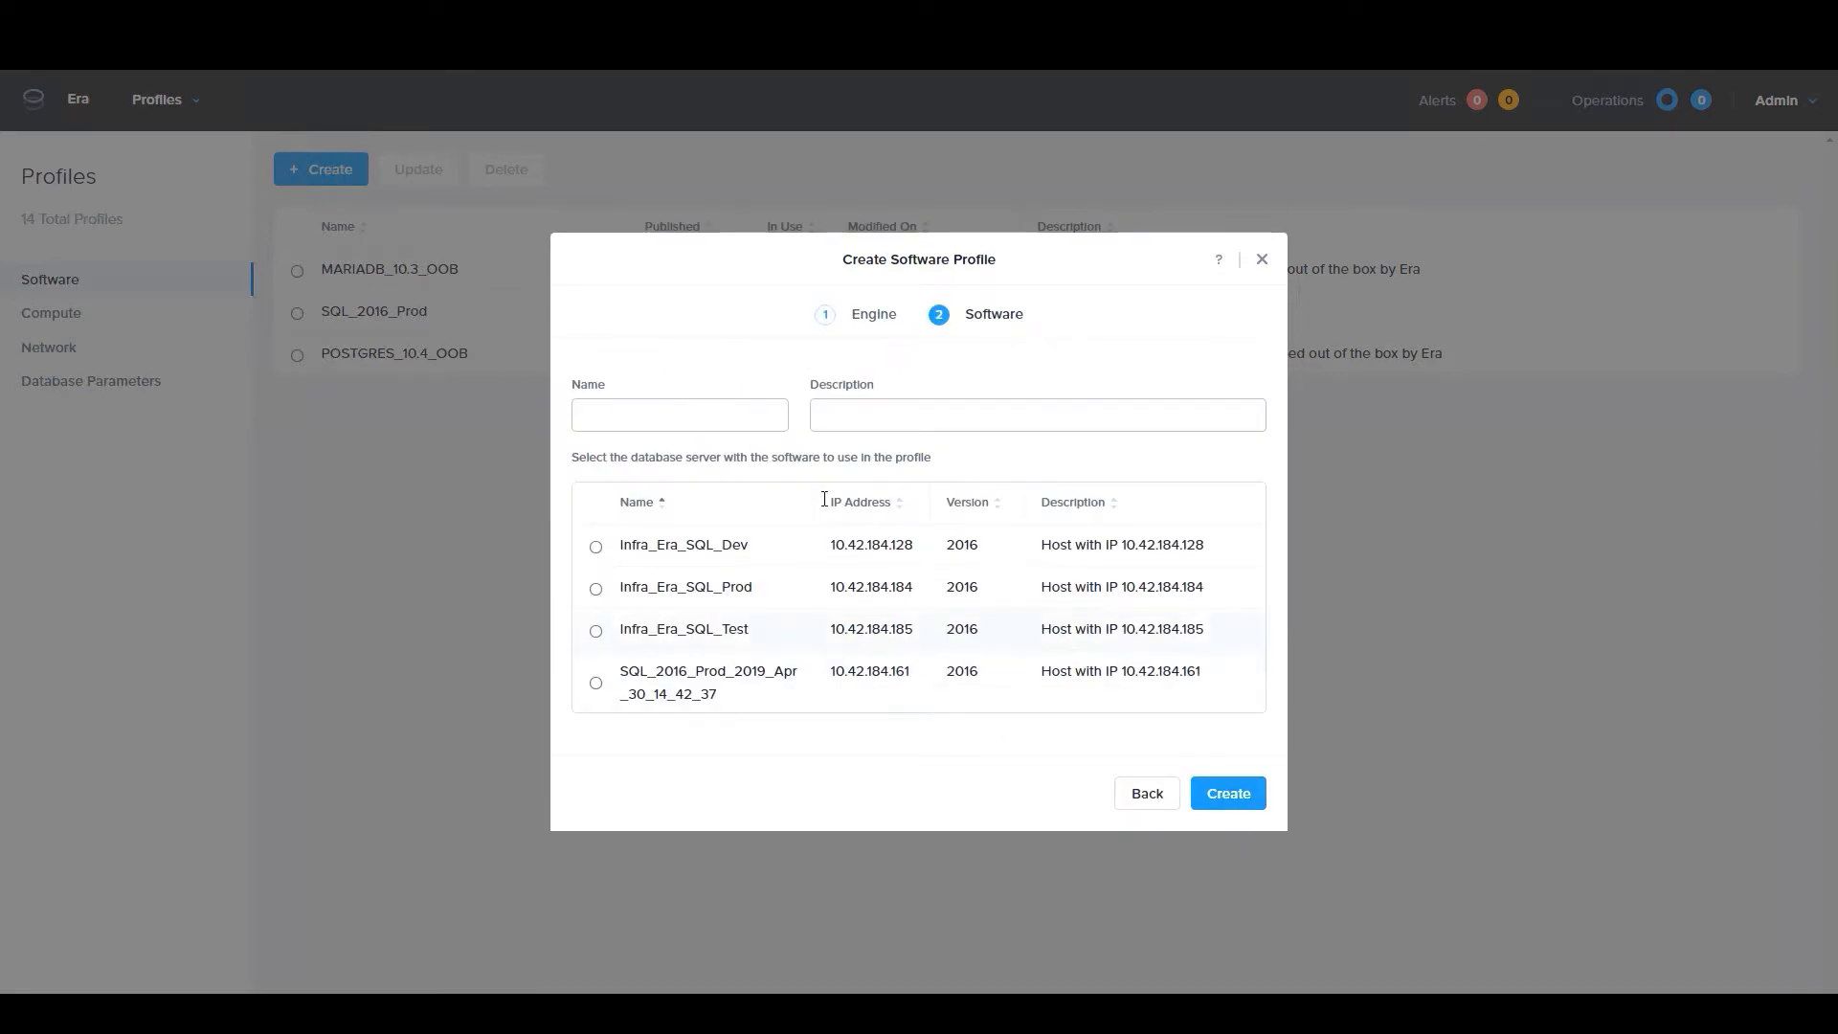
Name the software profile newsqlprof, choose SQL_2016_Prod_2019_Apr_30_14_42_37 as its database server, and close the form without creating it
left_click(678, 415)
type("newsqlprof")
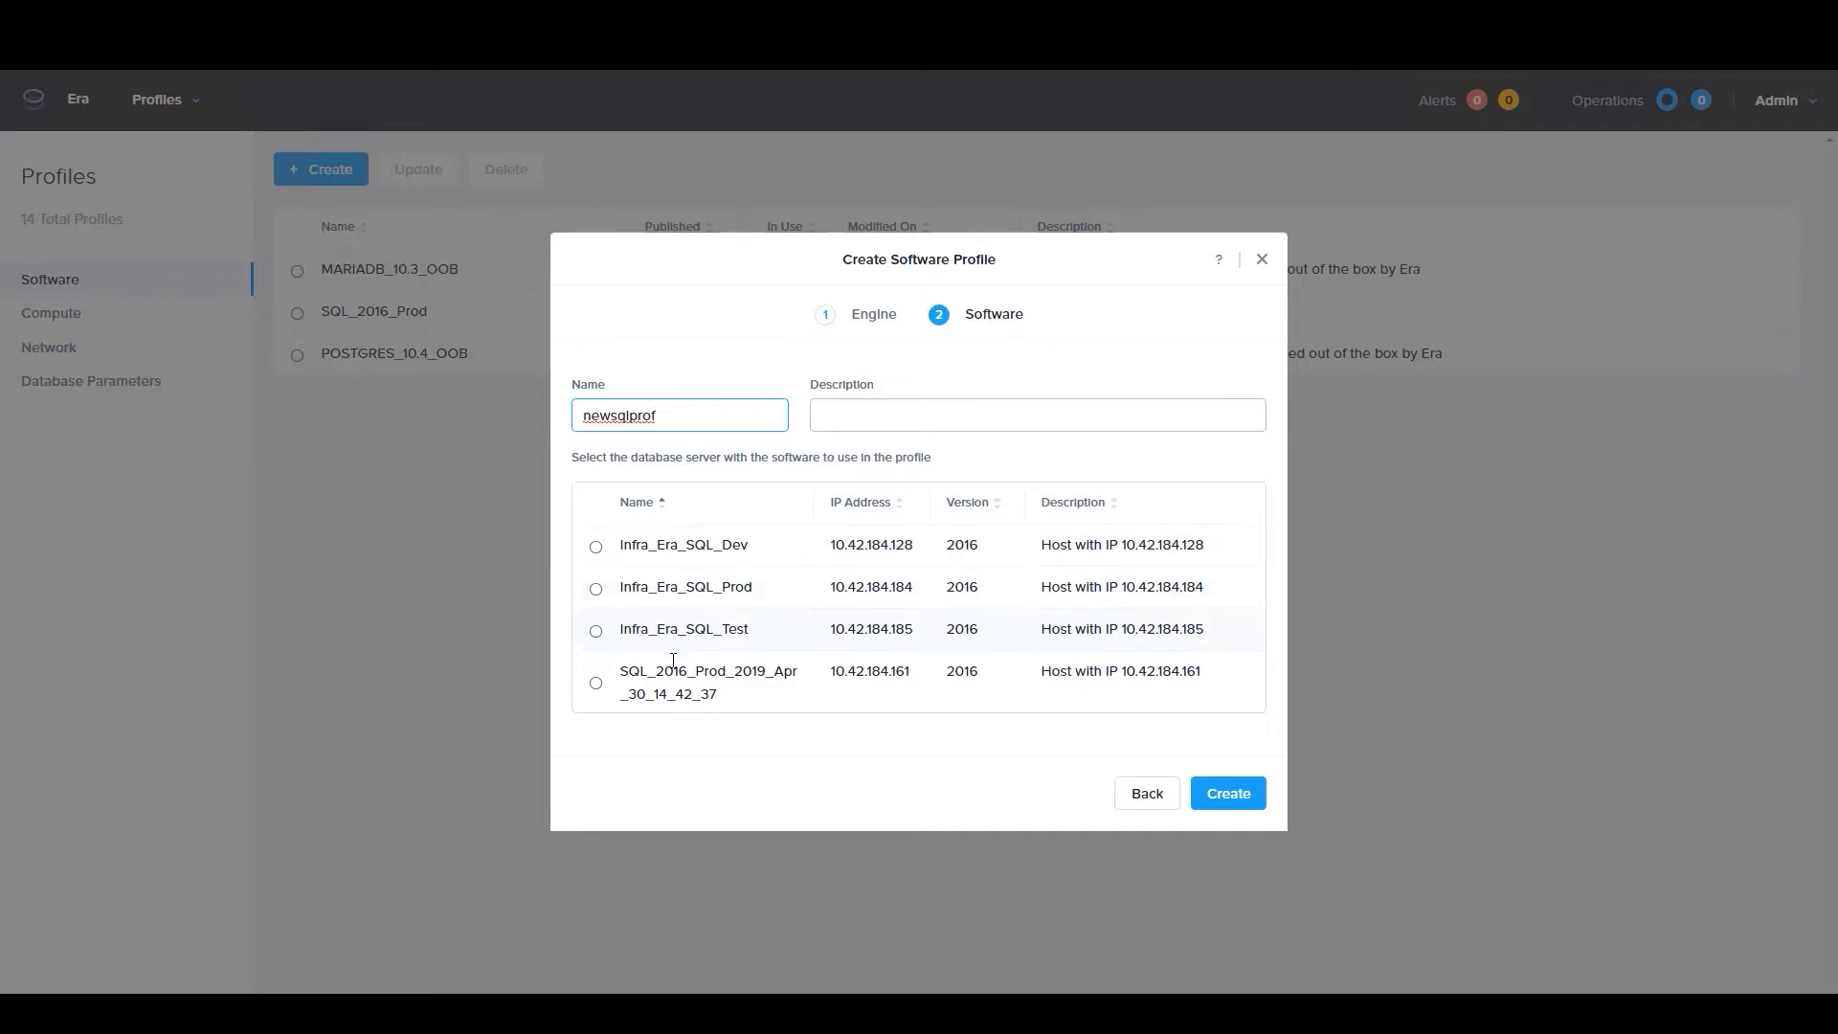
left_click(596, 686)
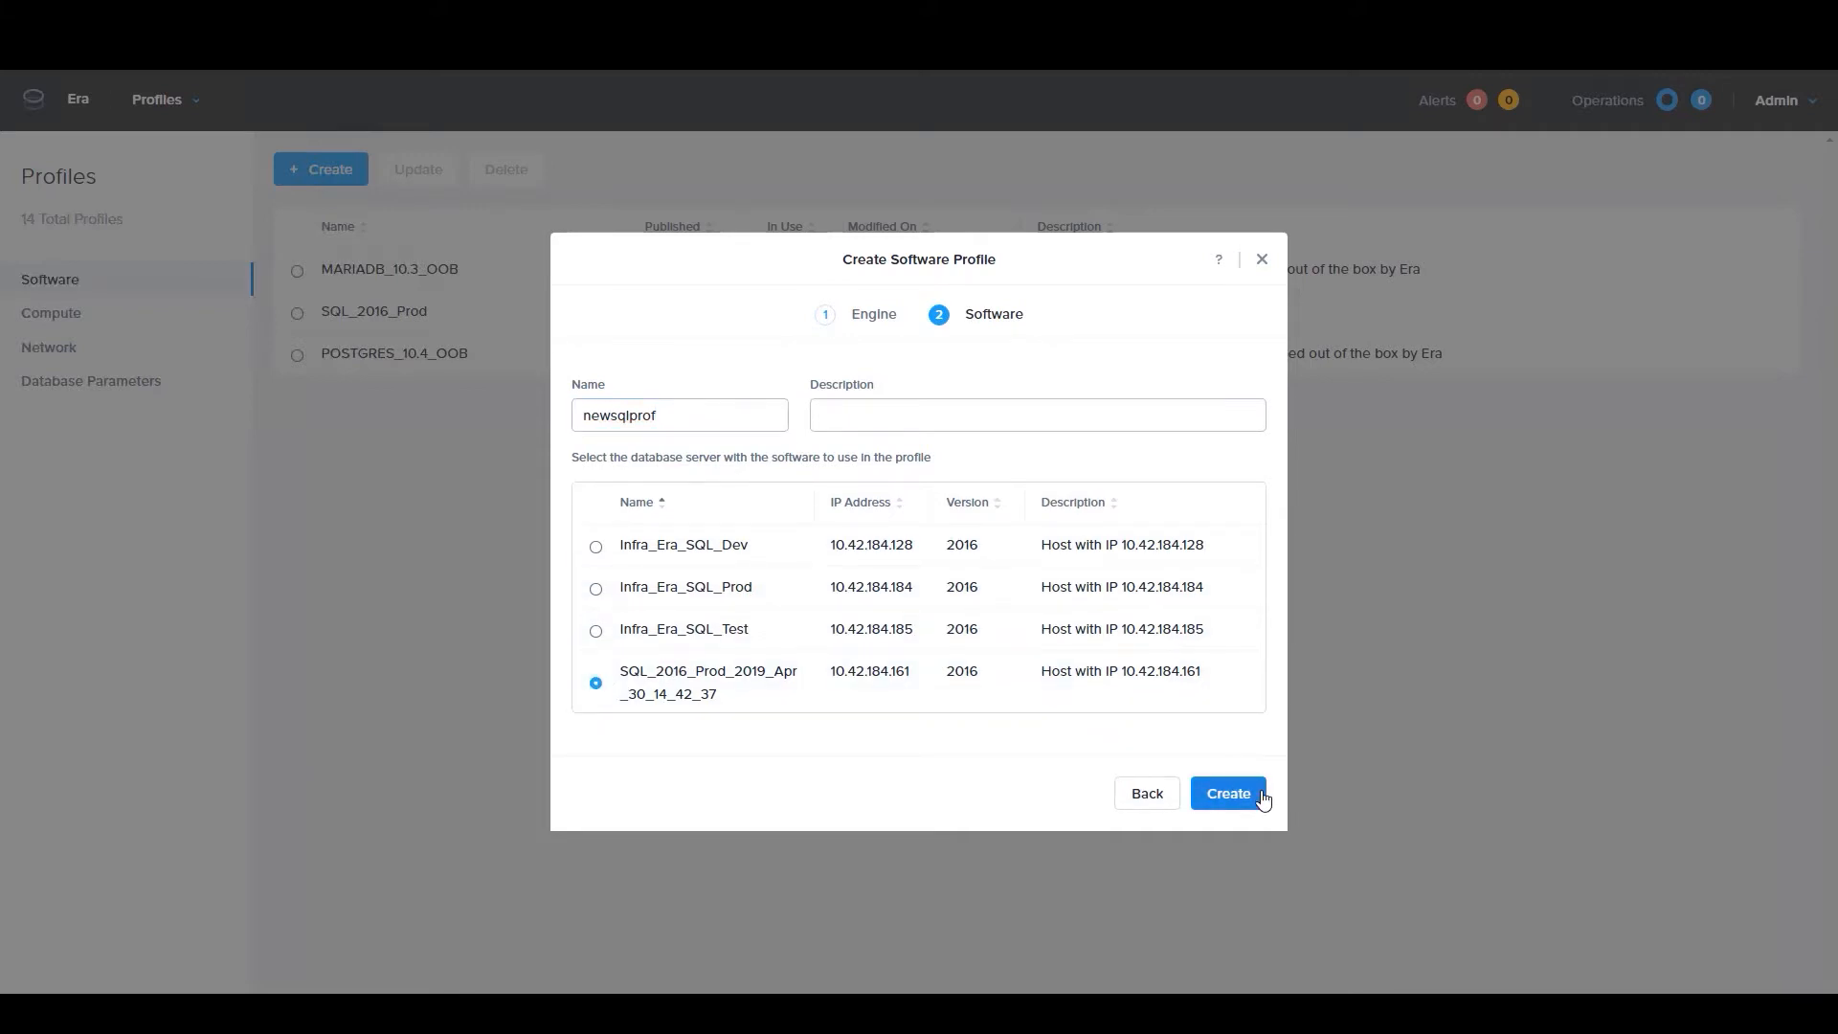
left_click(1262, 260)
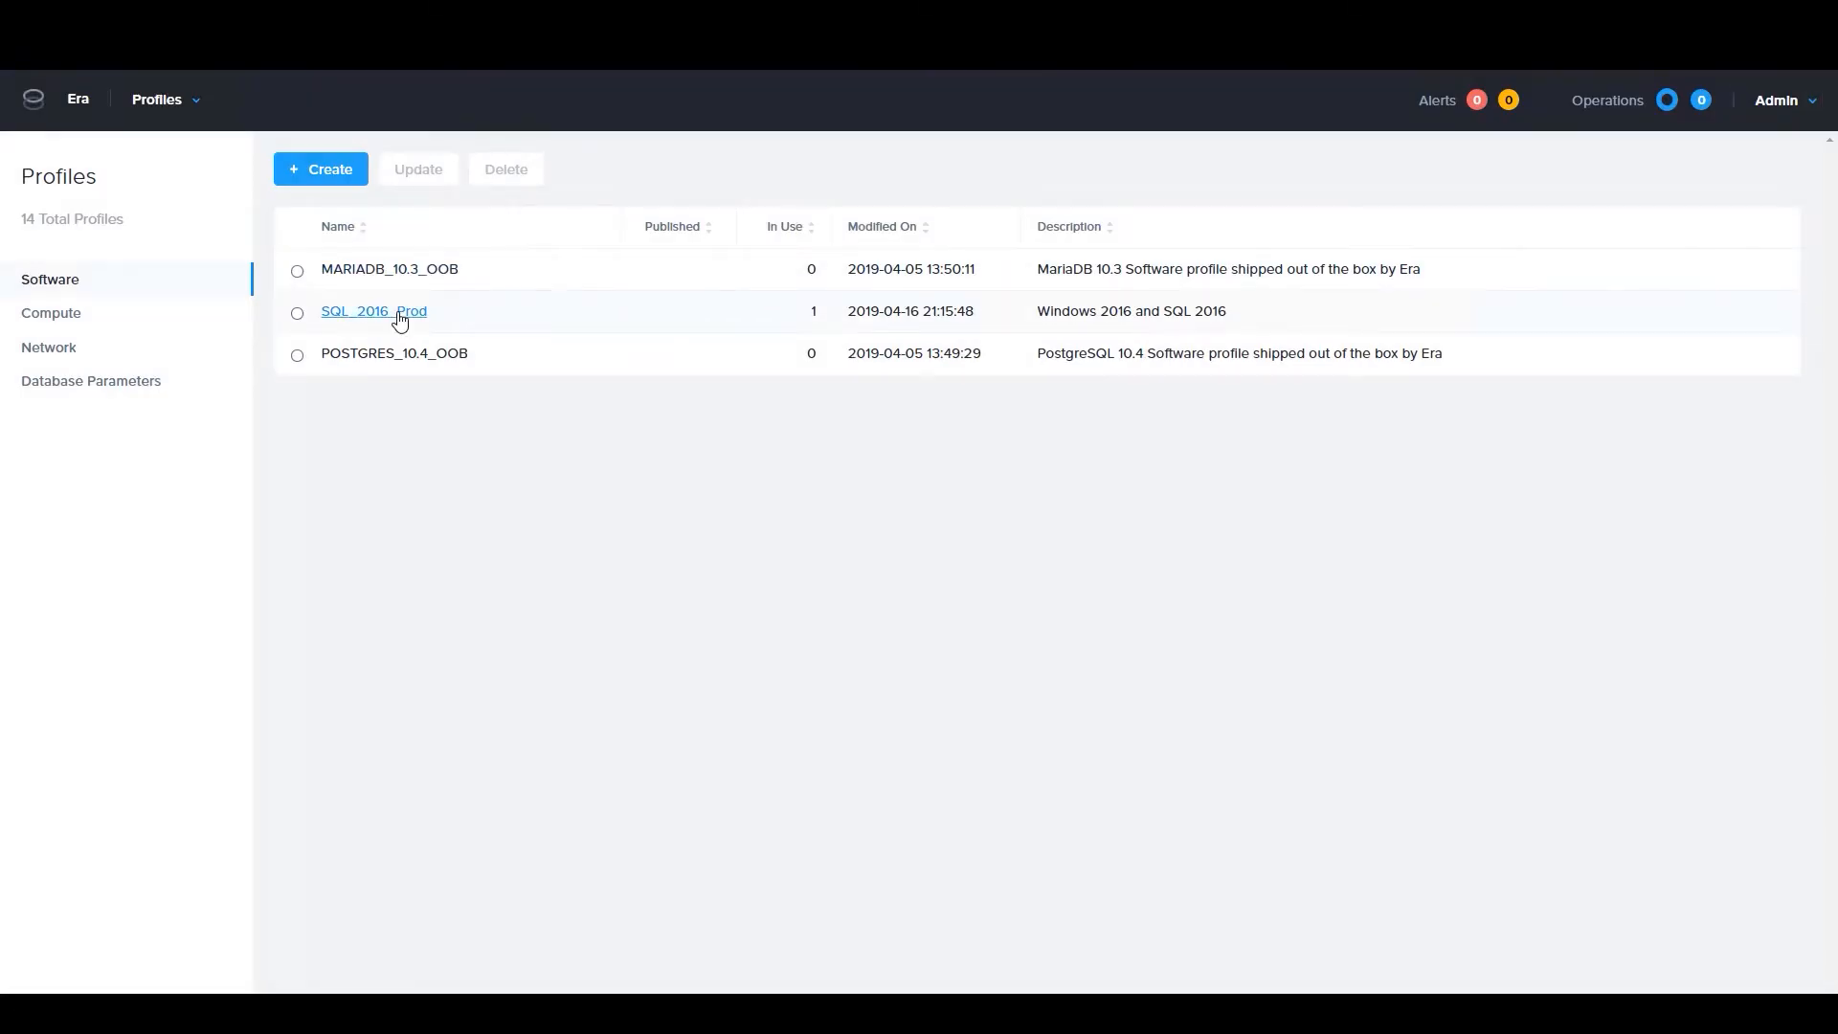
Look over the creation form for compute profiles, close it, and show the details of DEFAULT_OOB_COMPUTE
left_click(59, 318)
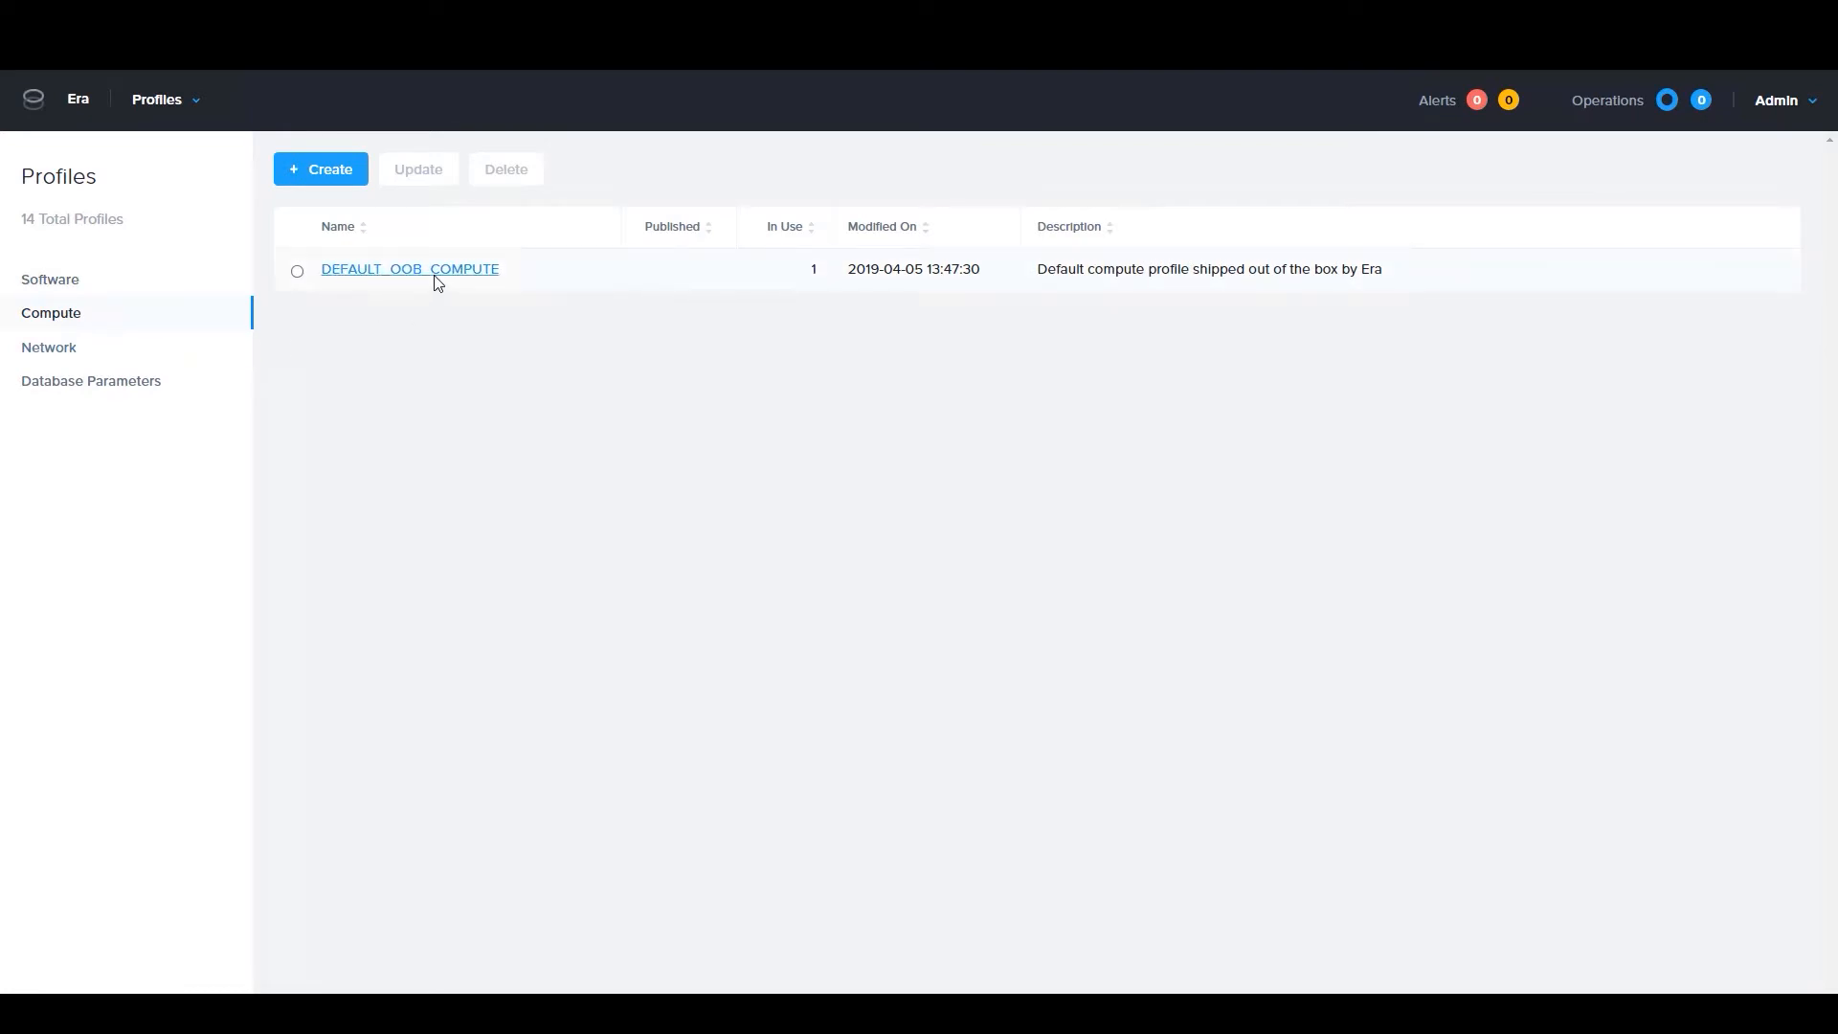
left_click(328, 172)
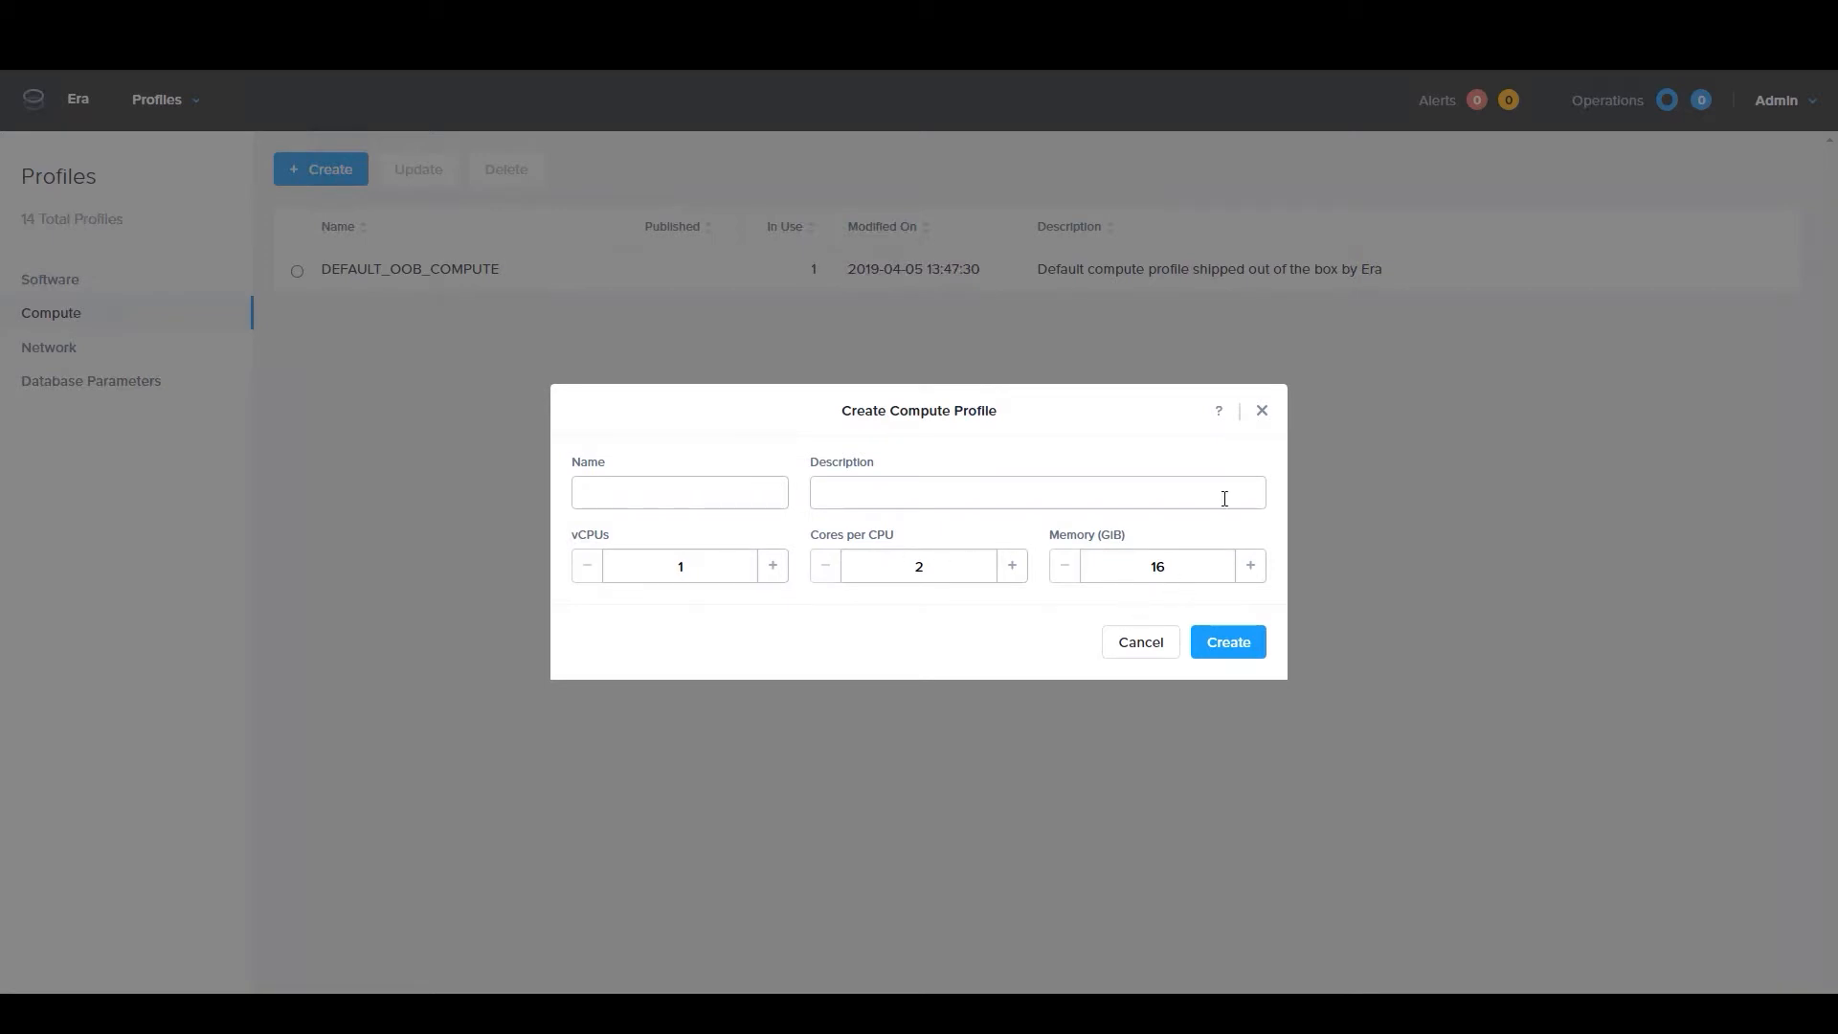
left_click(1262, 410)
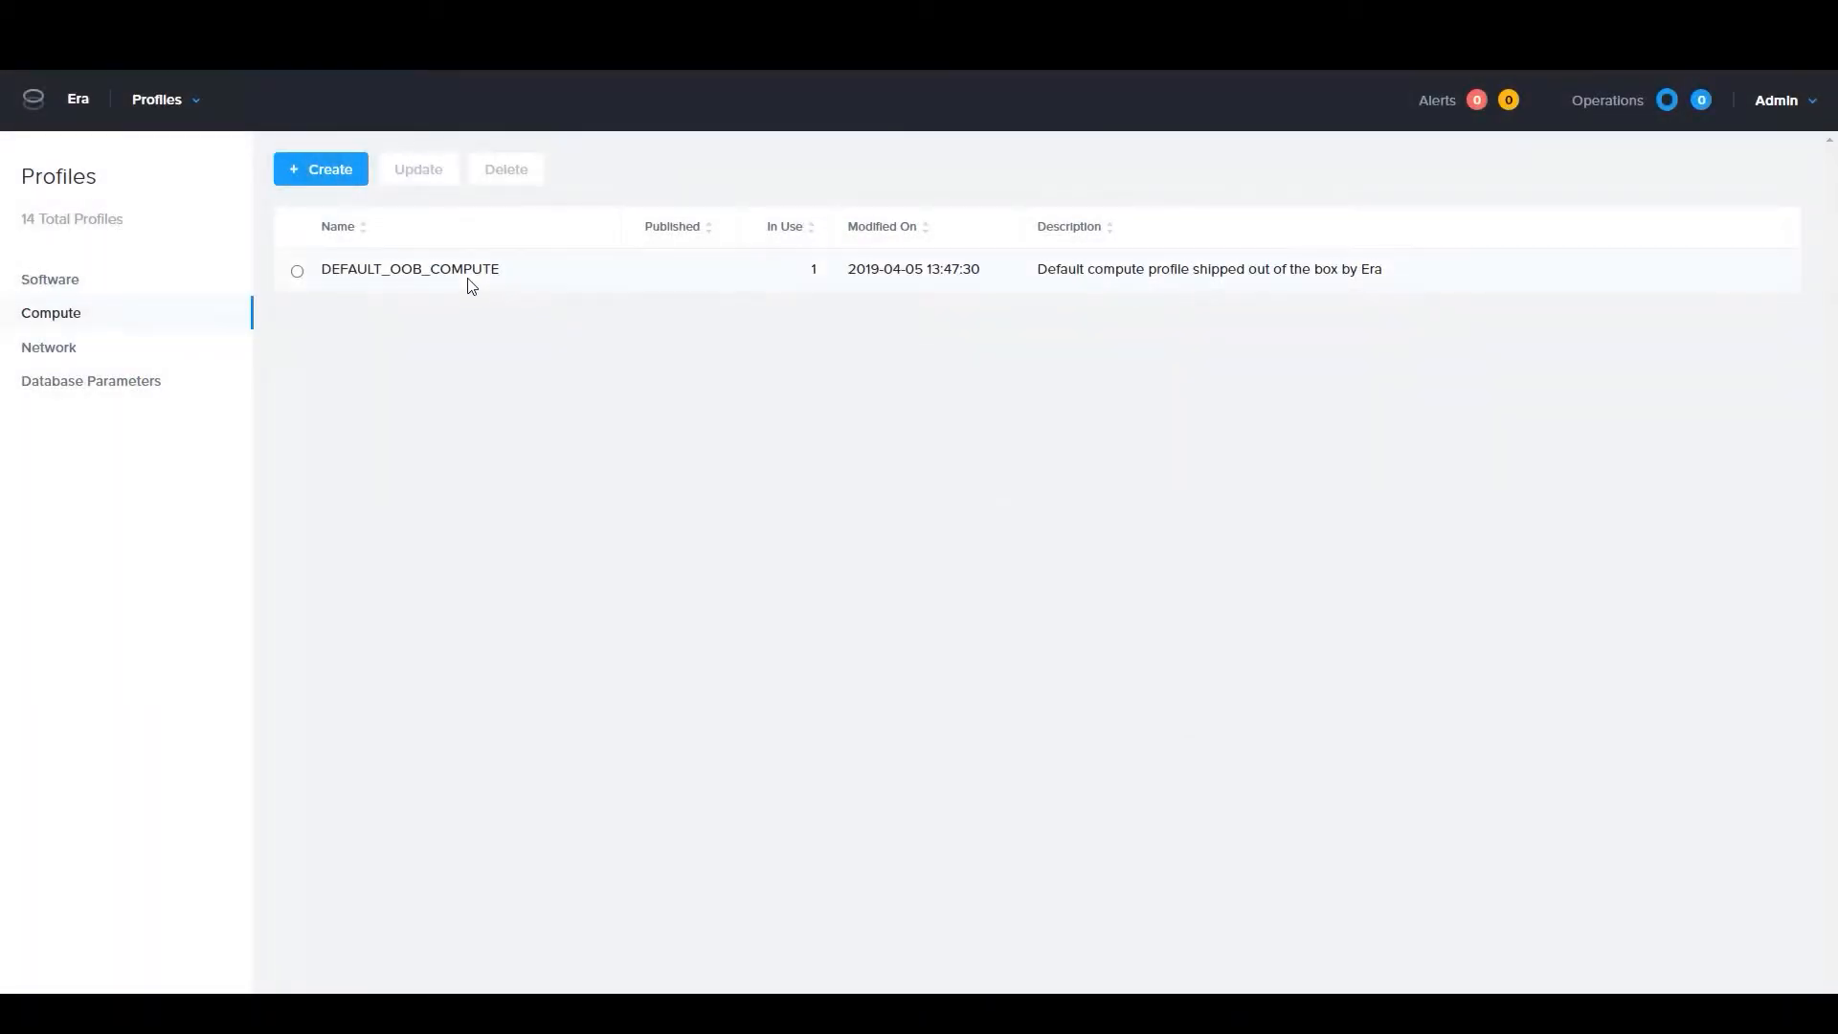
left_click(468, 272)
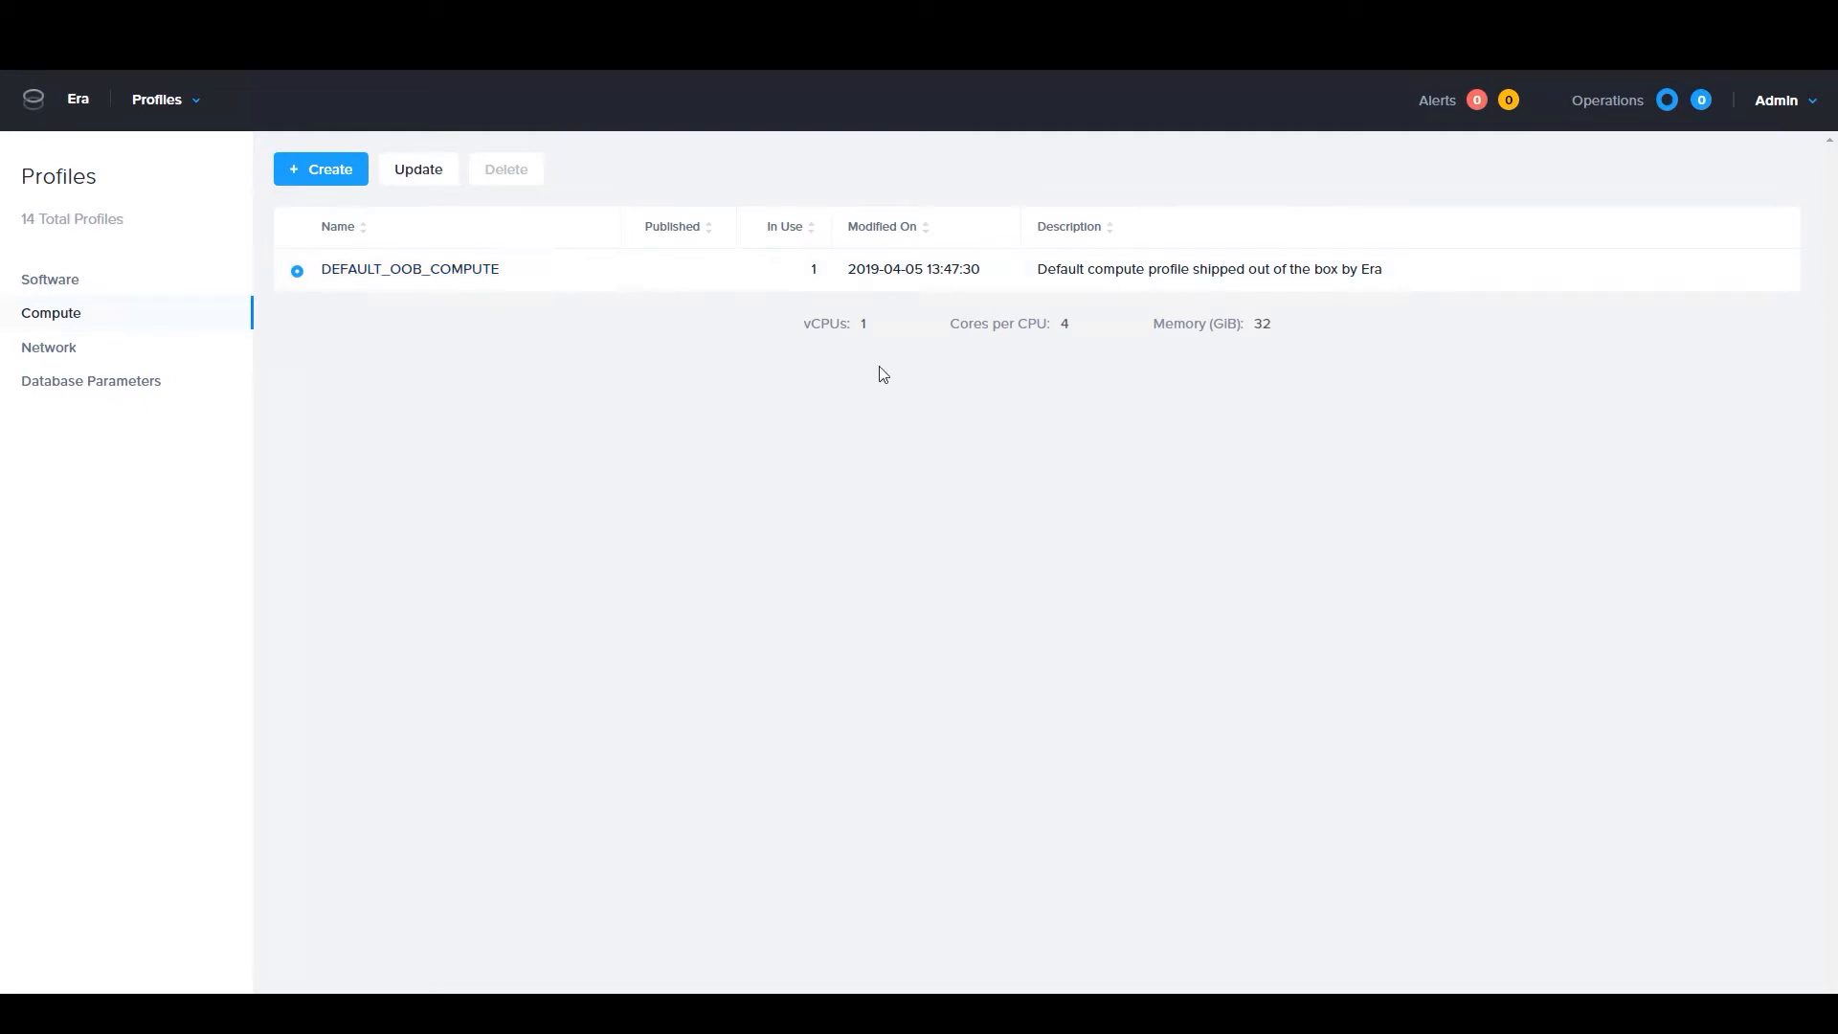
Examine the engine, type and public service vLAN of the DEFAULT_OOB_SQLSERVER_NETWORK network profile
left_click(49, 349)
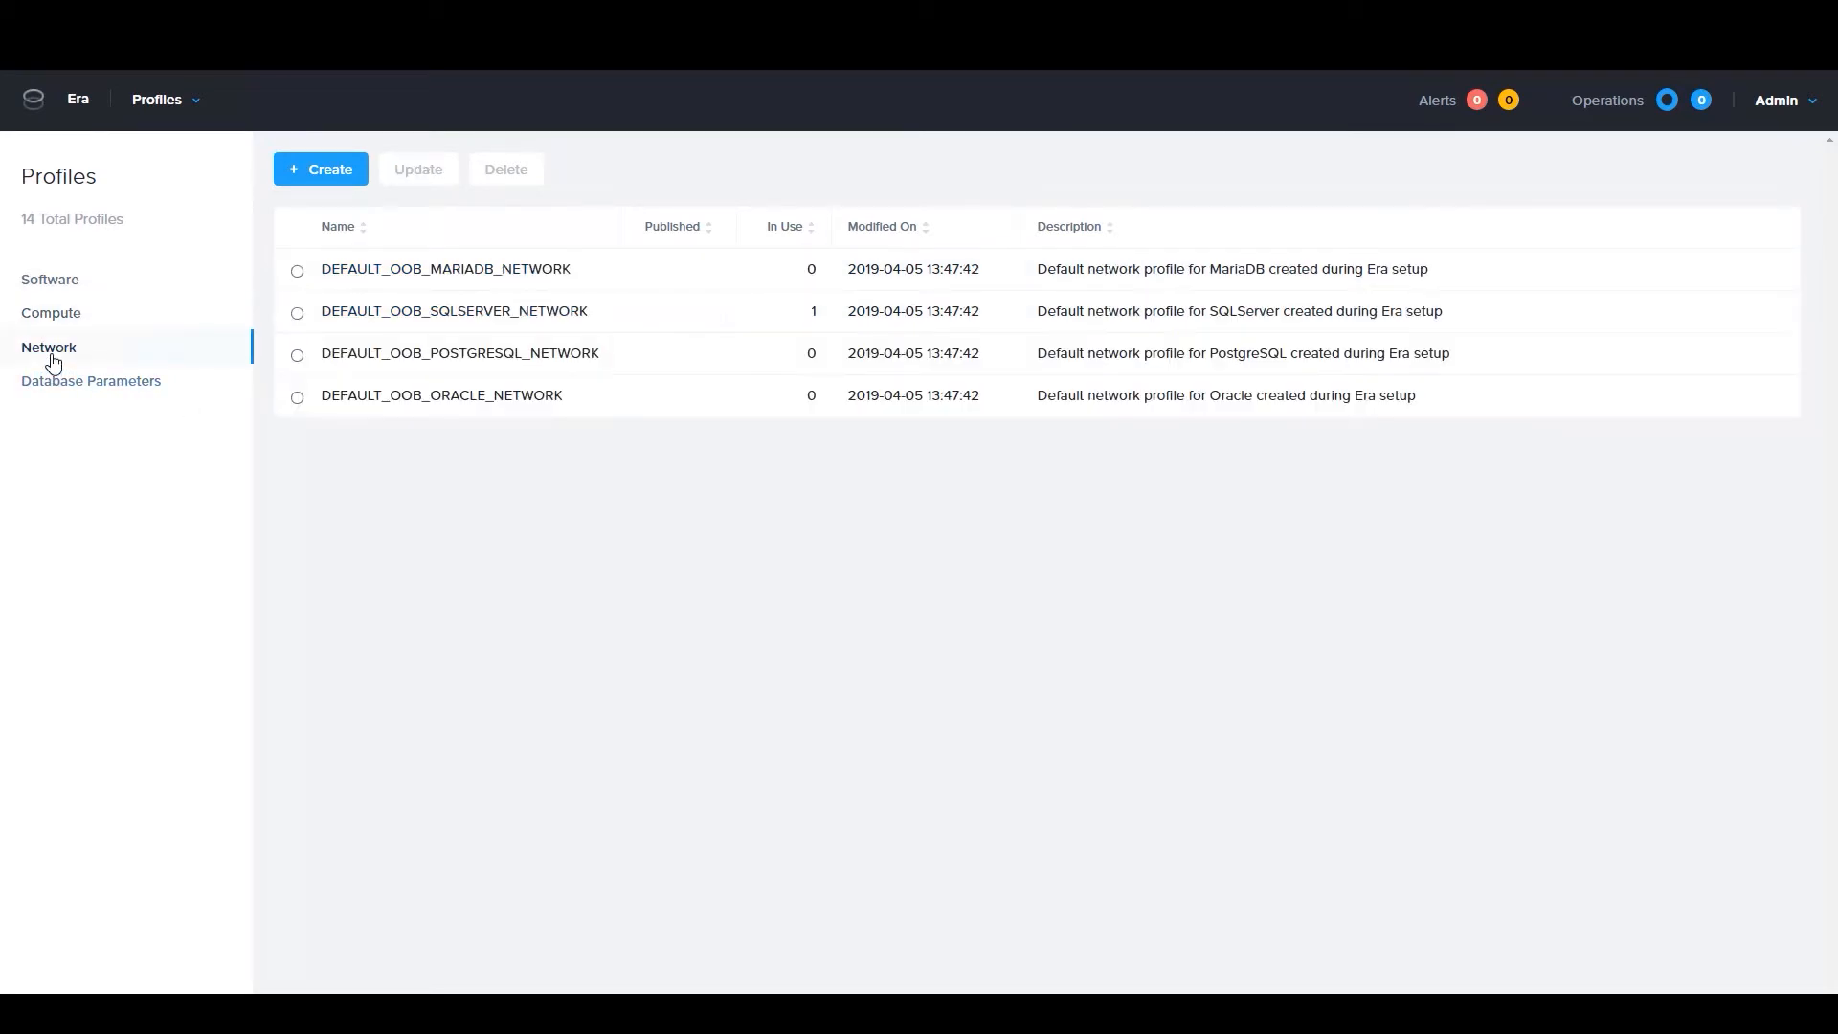
left_click(466, 321)
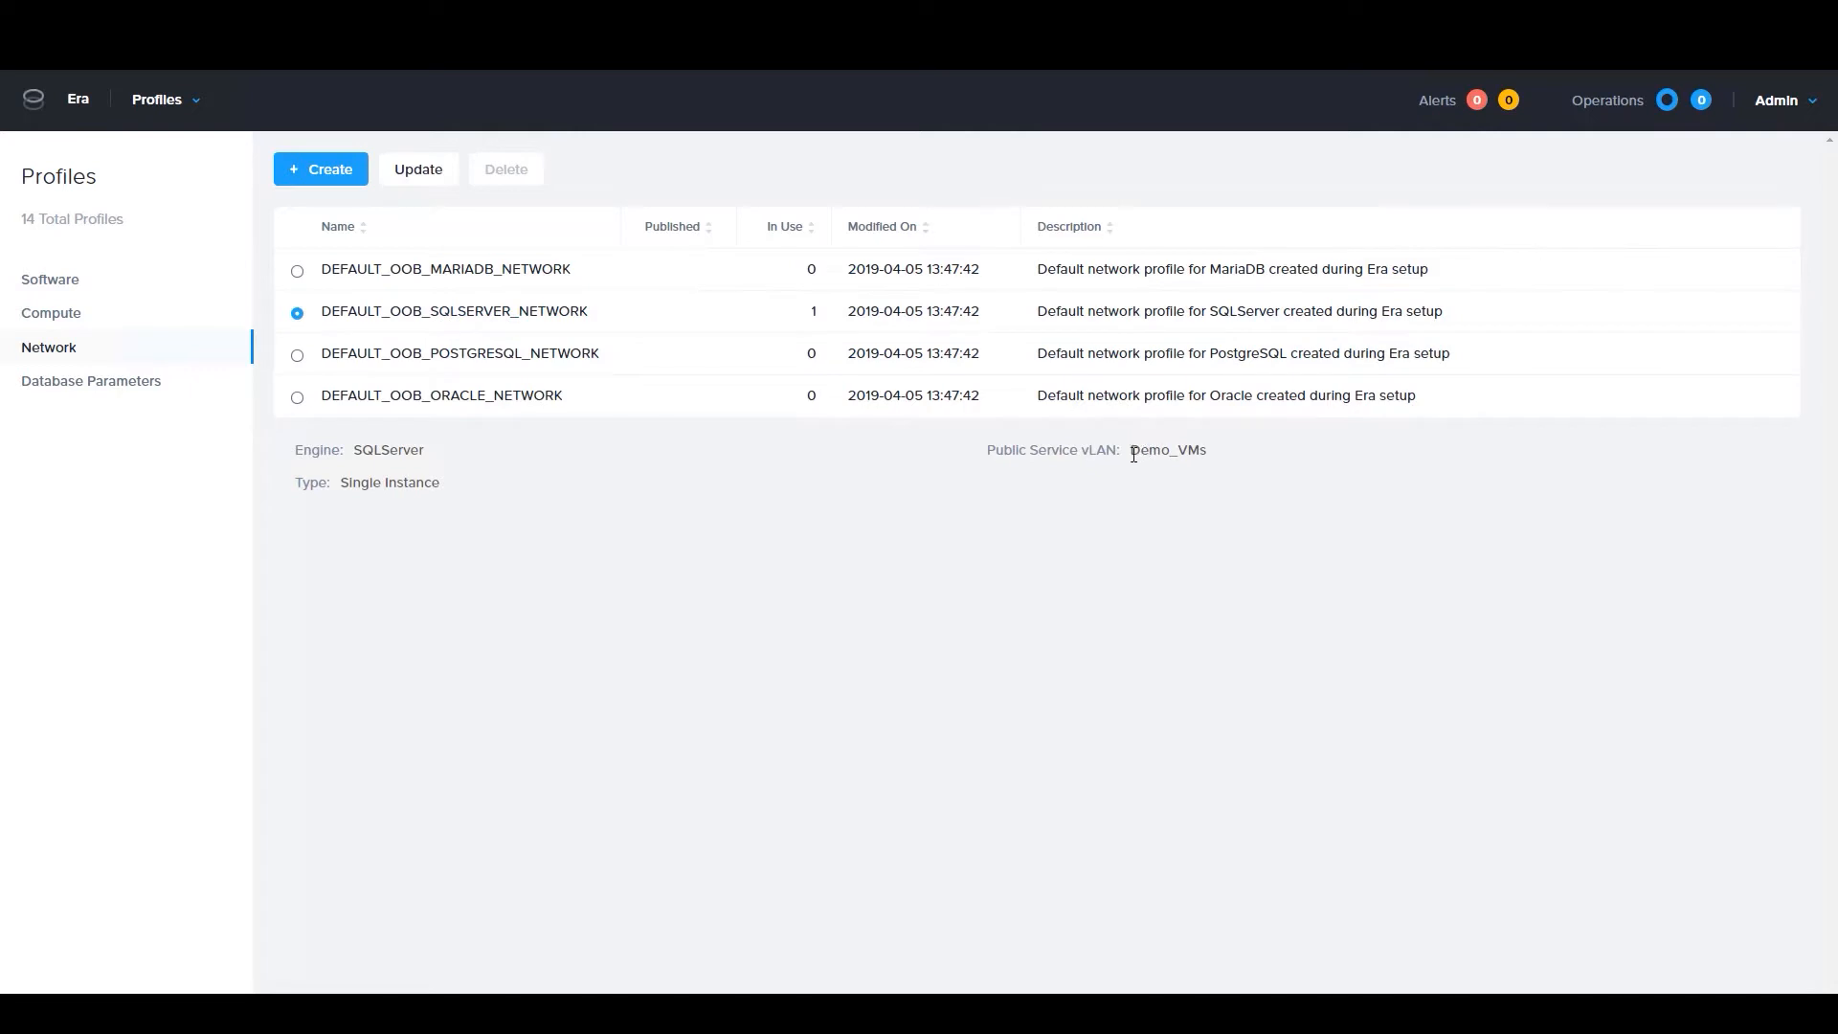
double_click(1181, 453)
left_click(1206, 479)
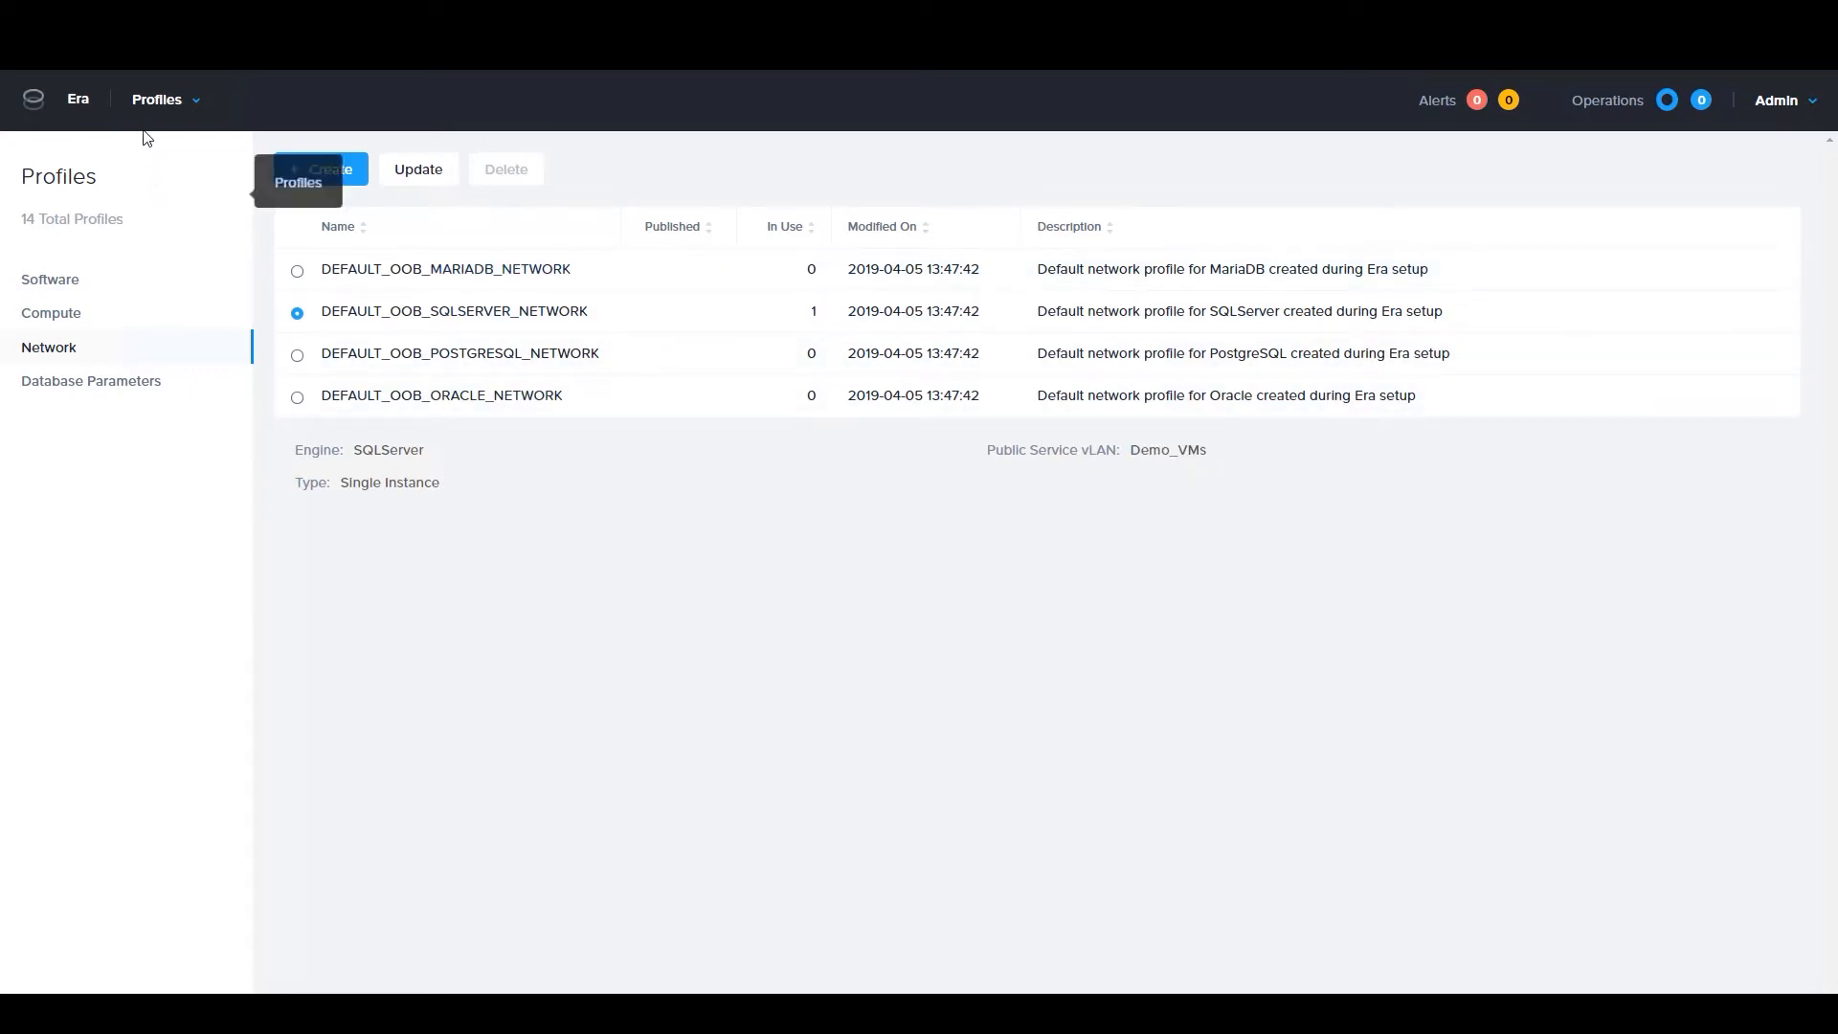
Choose the Infra_VMs vLAN for addition to the Era resources under Administration, and close the form without adding it
left_click(150, 109)
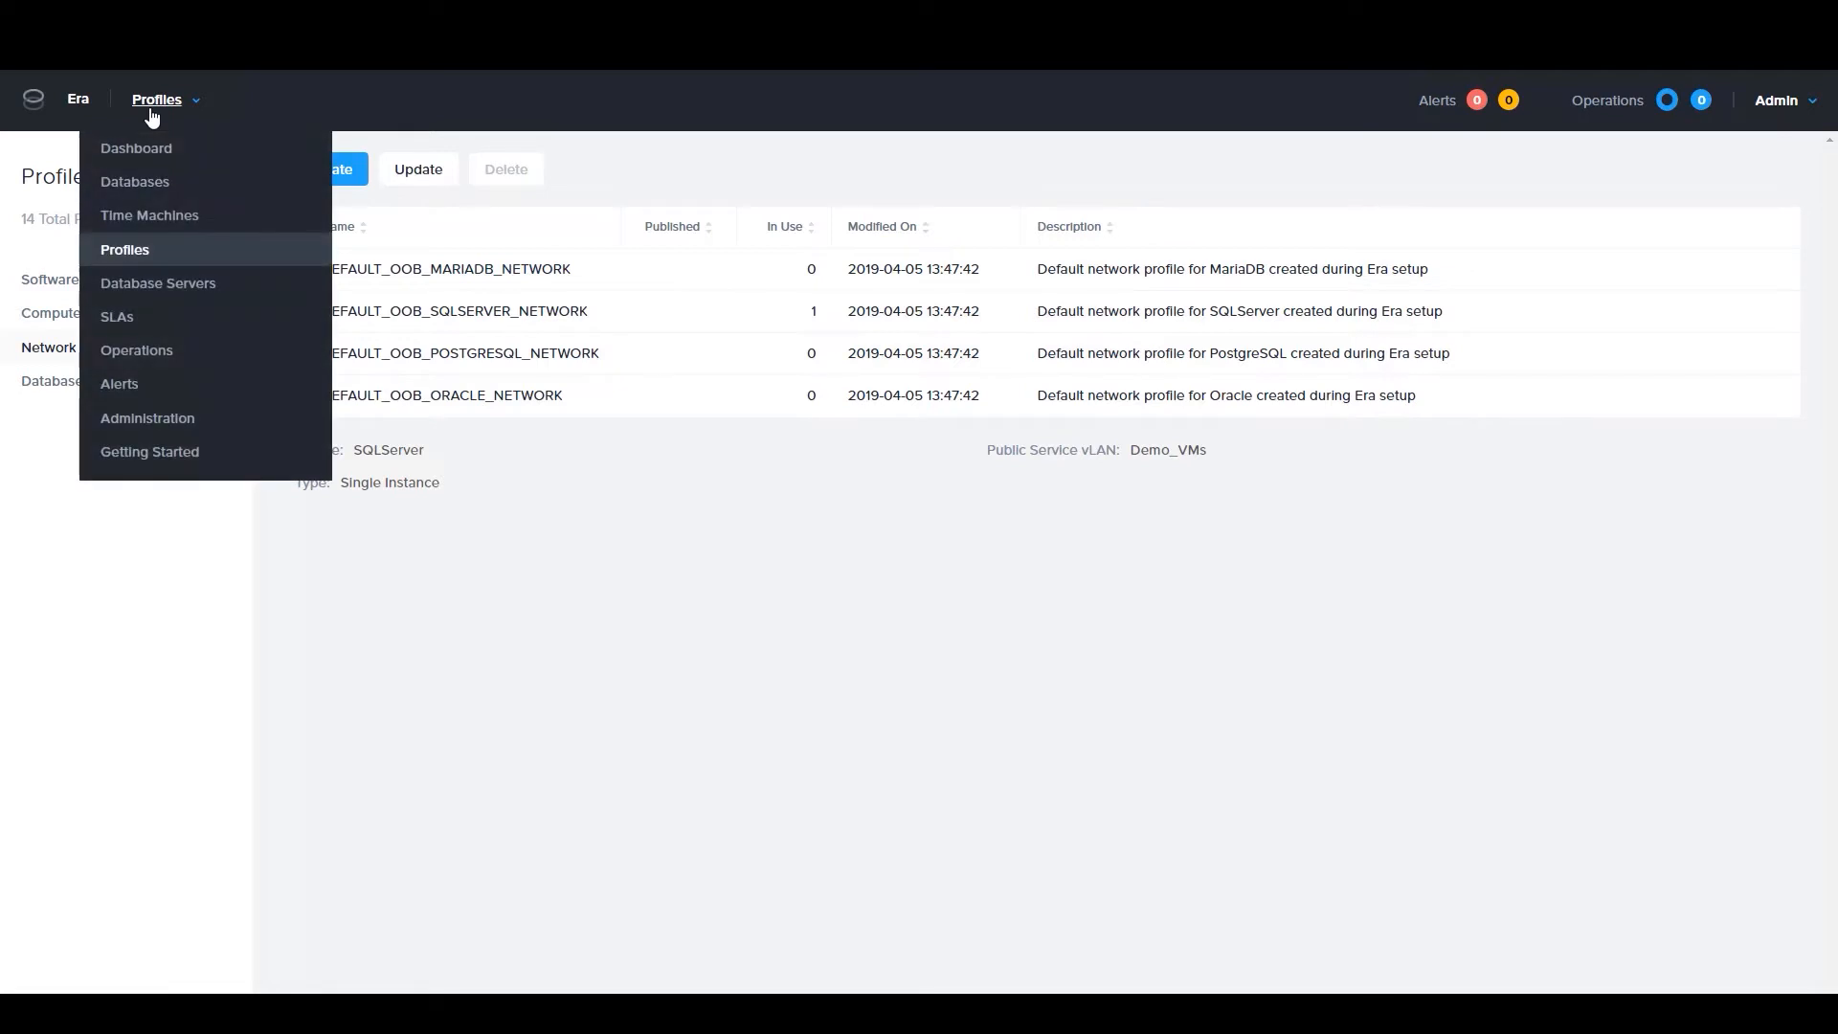
left_click(171, 418)
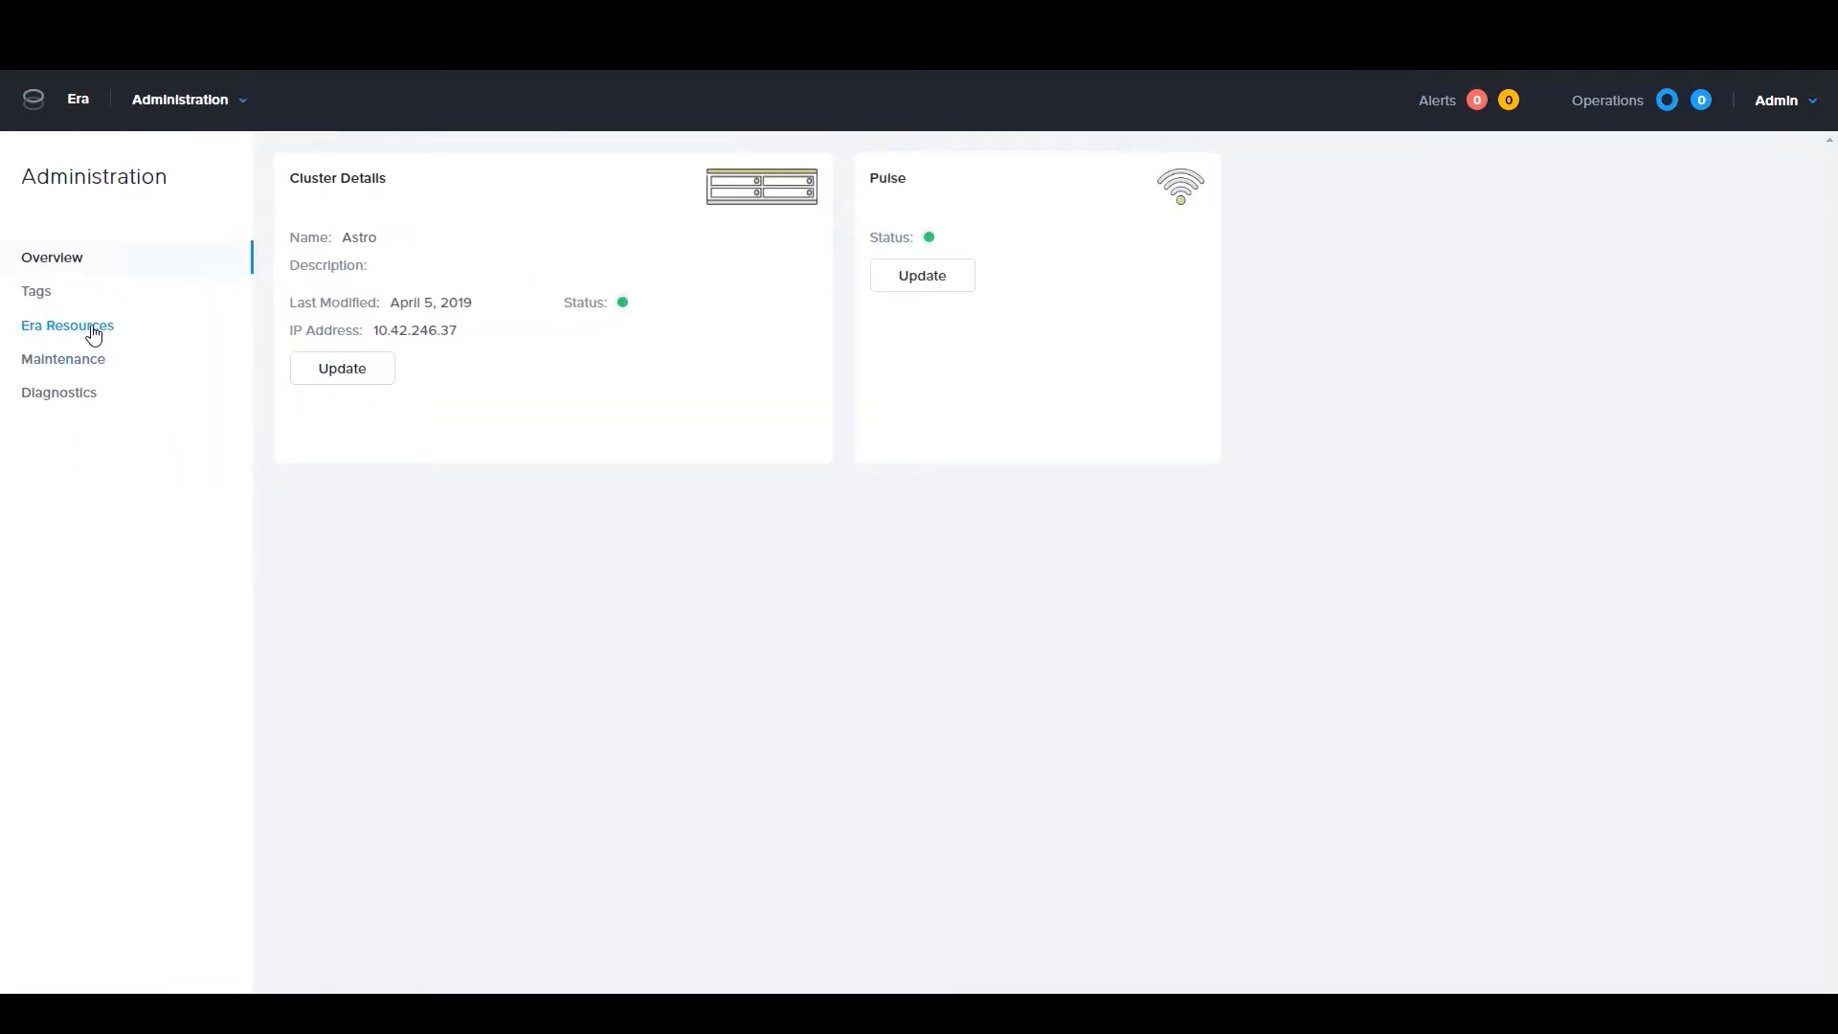
left_click(92, 334)
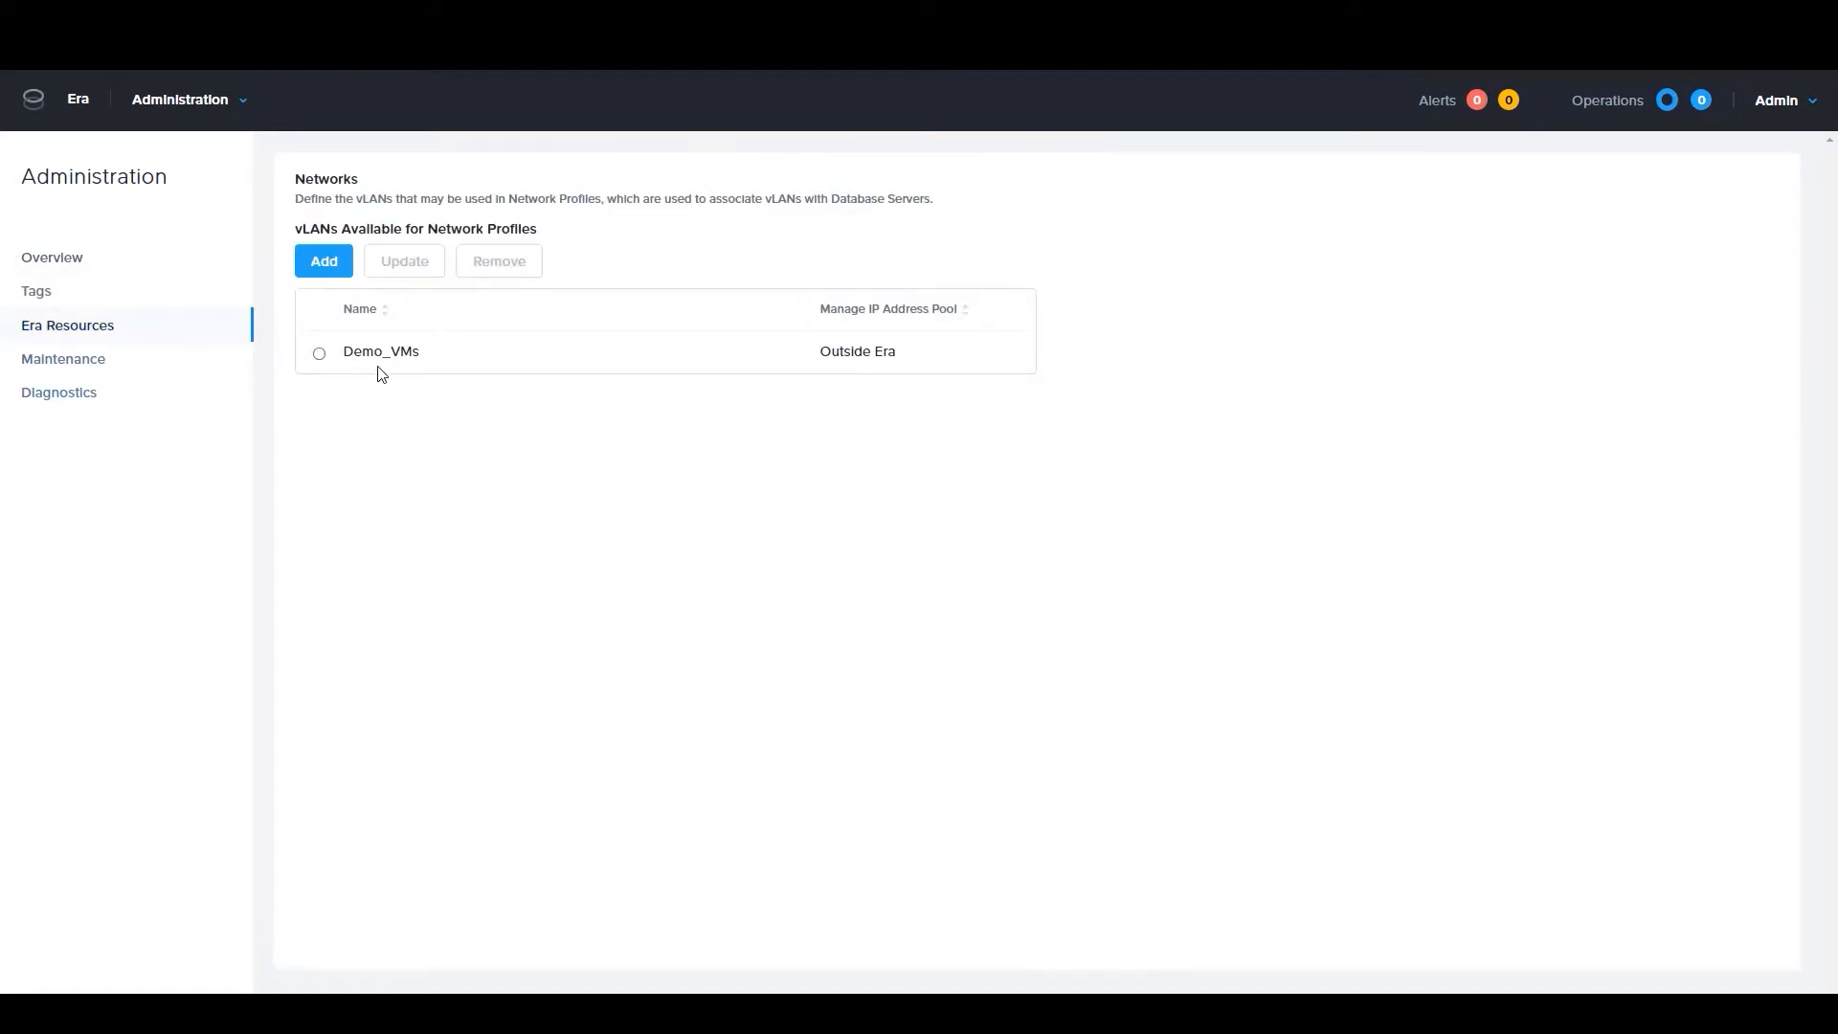
left_click(322, 264)
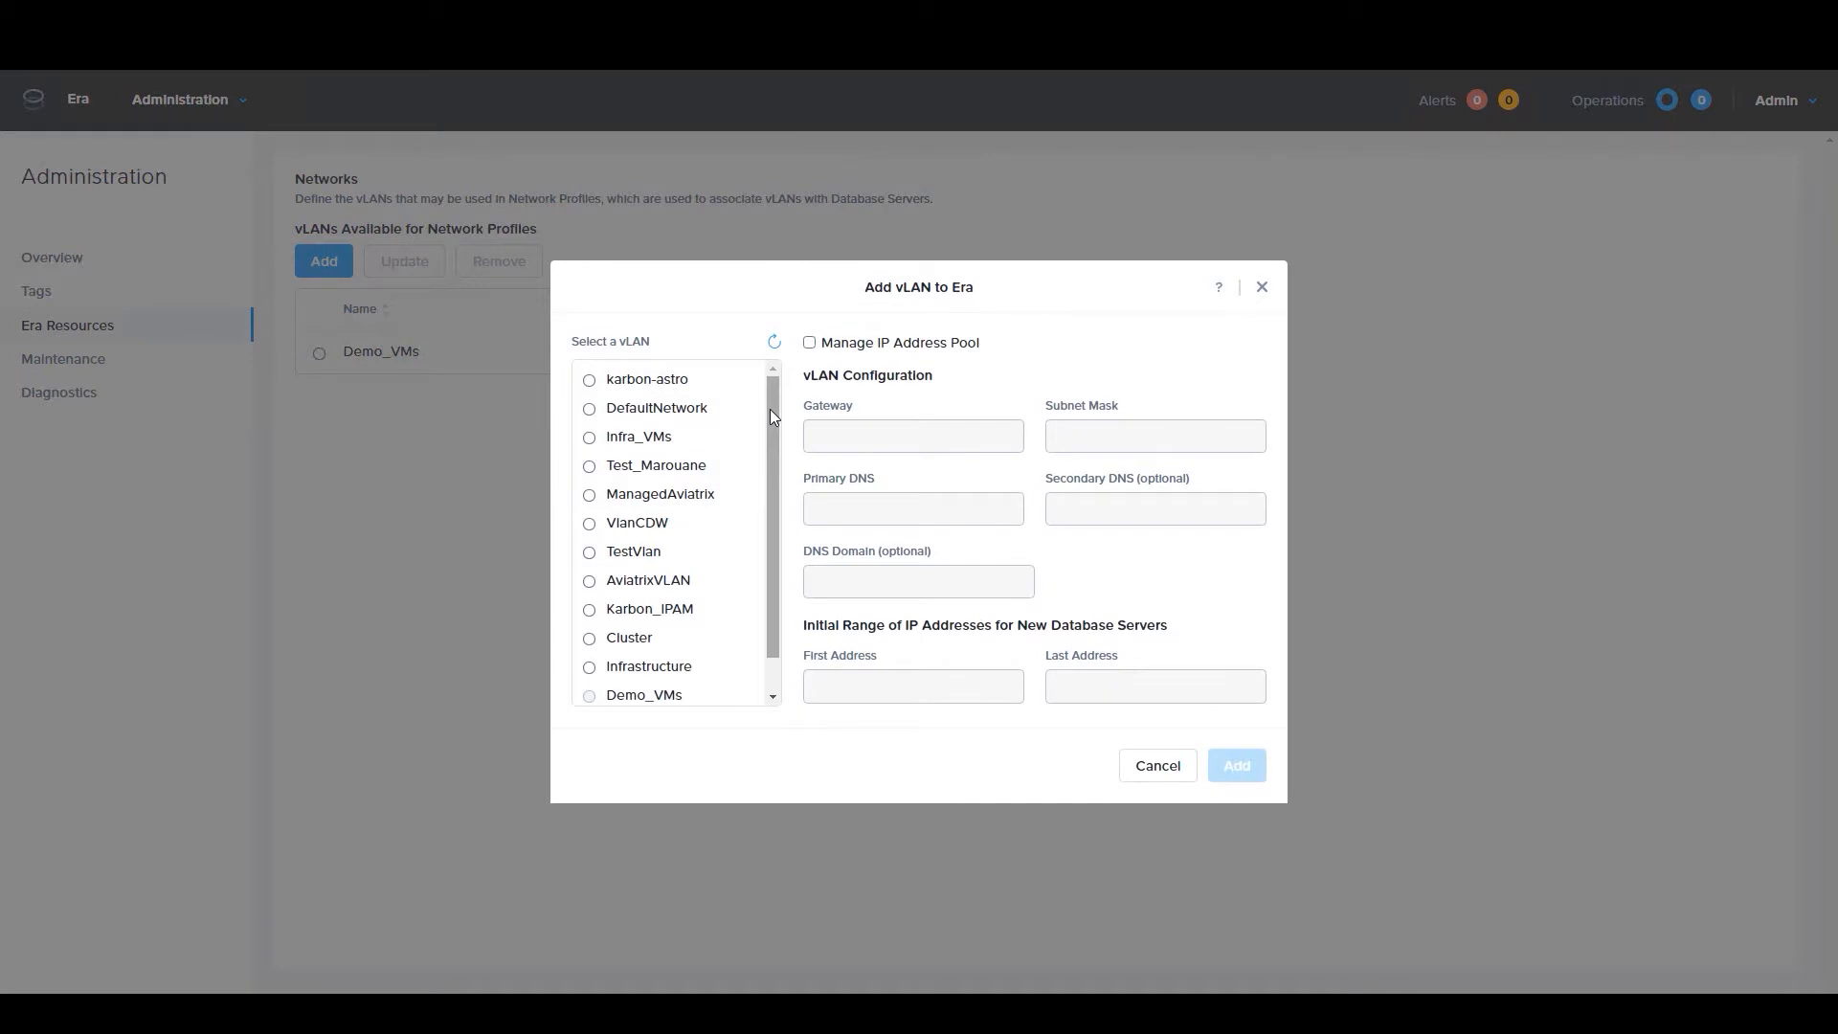
mouse_move(773, 416)
left_mouse_down()
mouse_move(778, 461)
mouse_move(770, 400)
left_mouse_up()
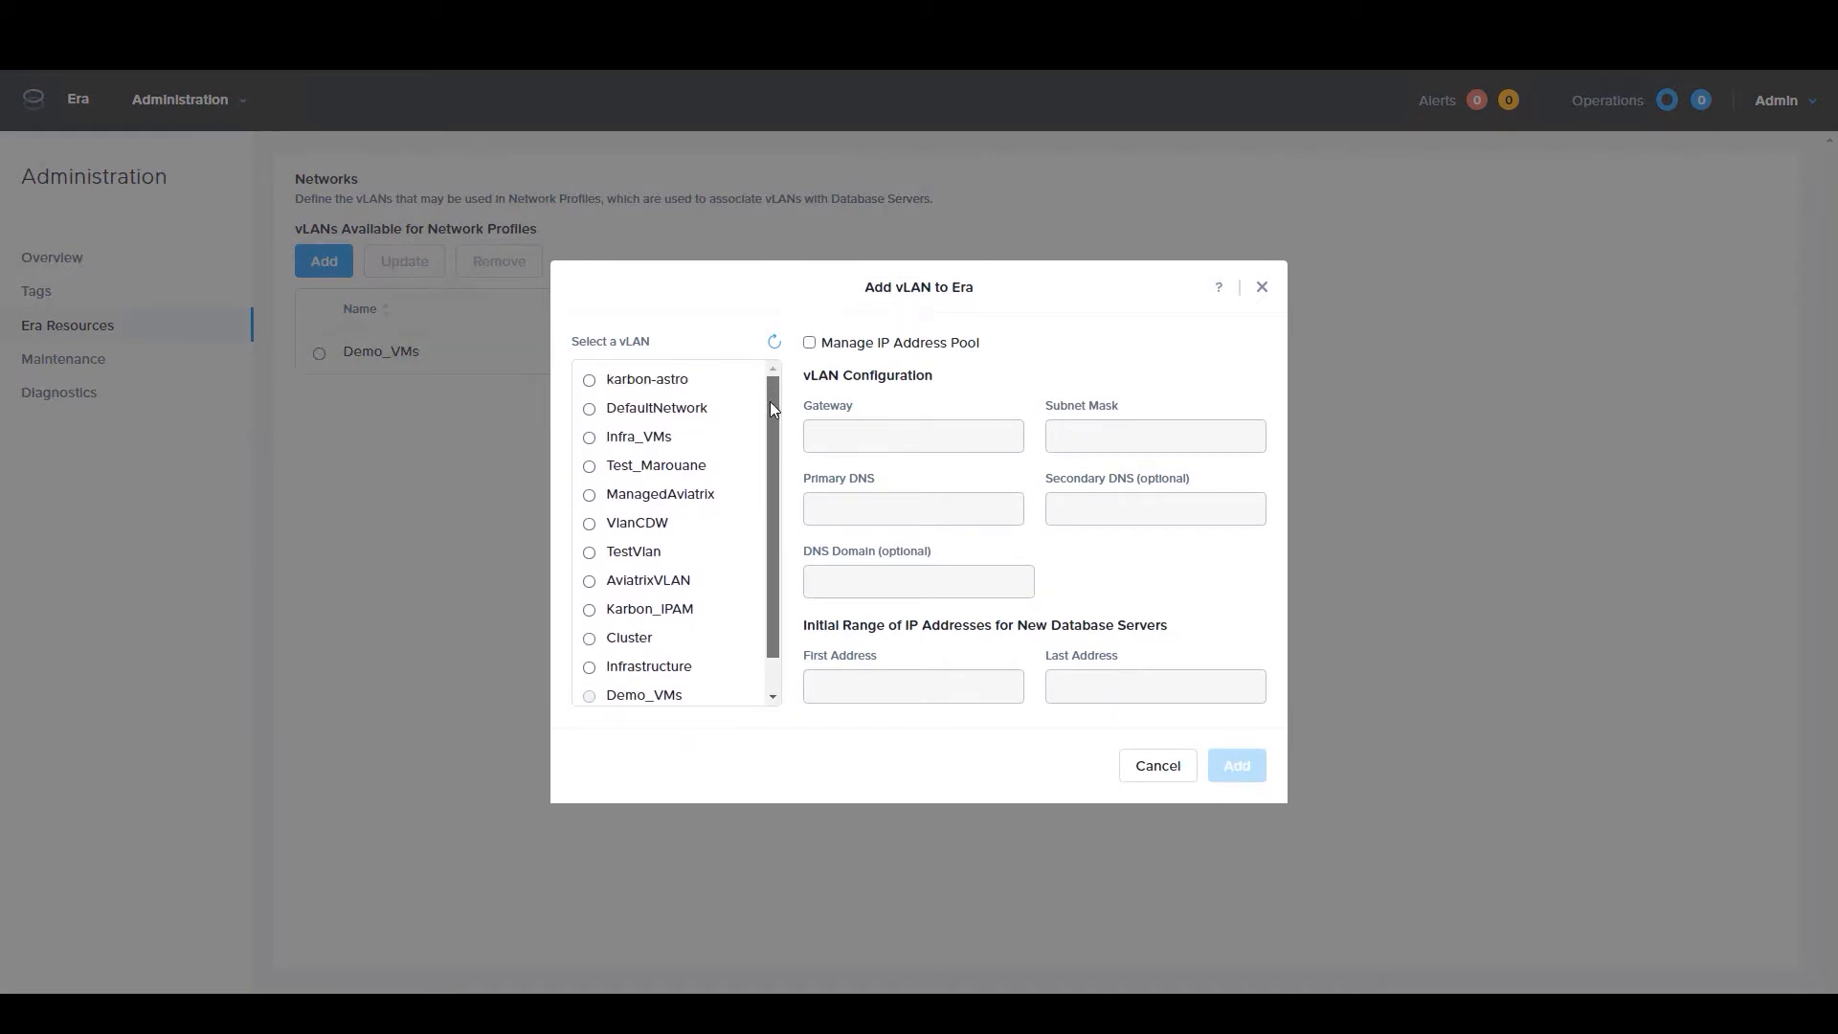
left_click(588, 438)
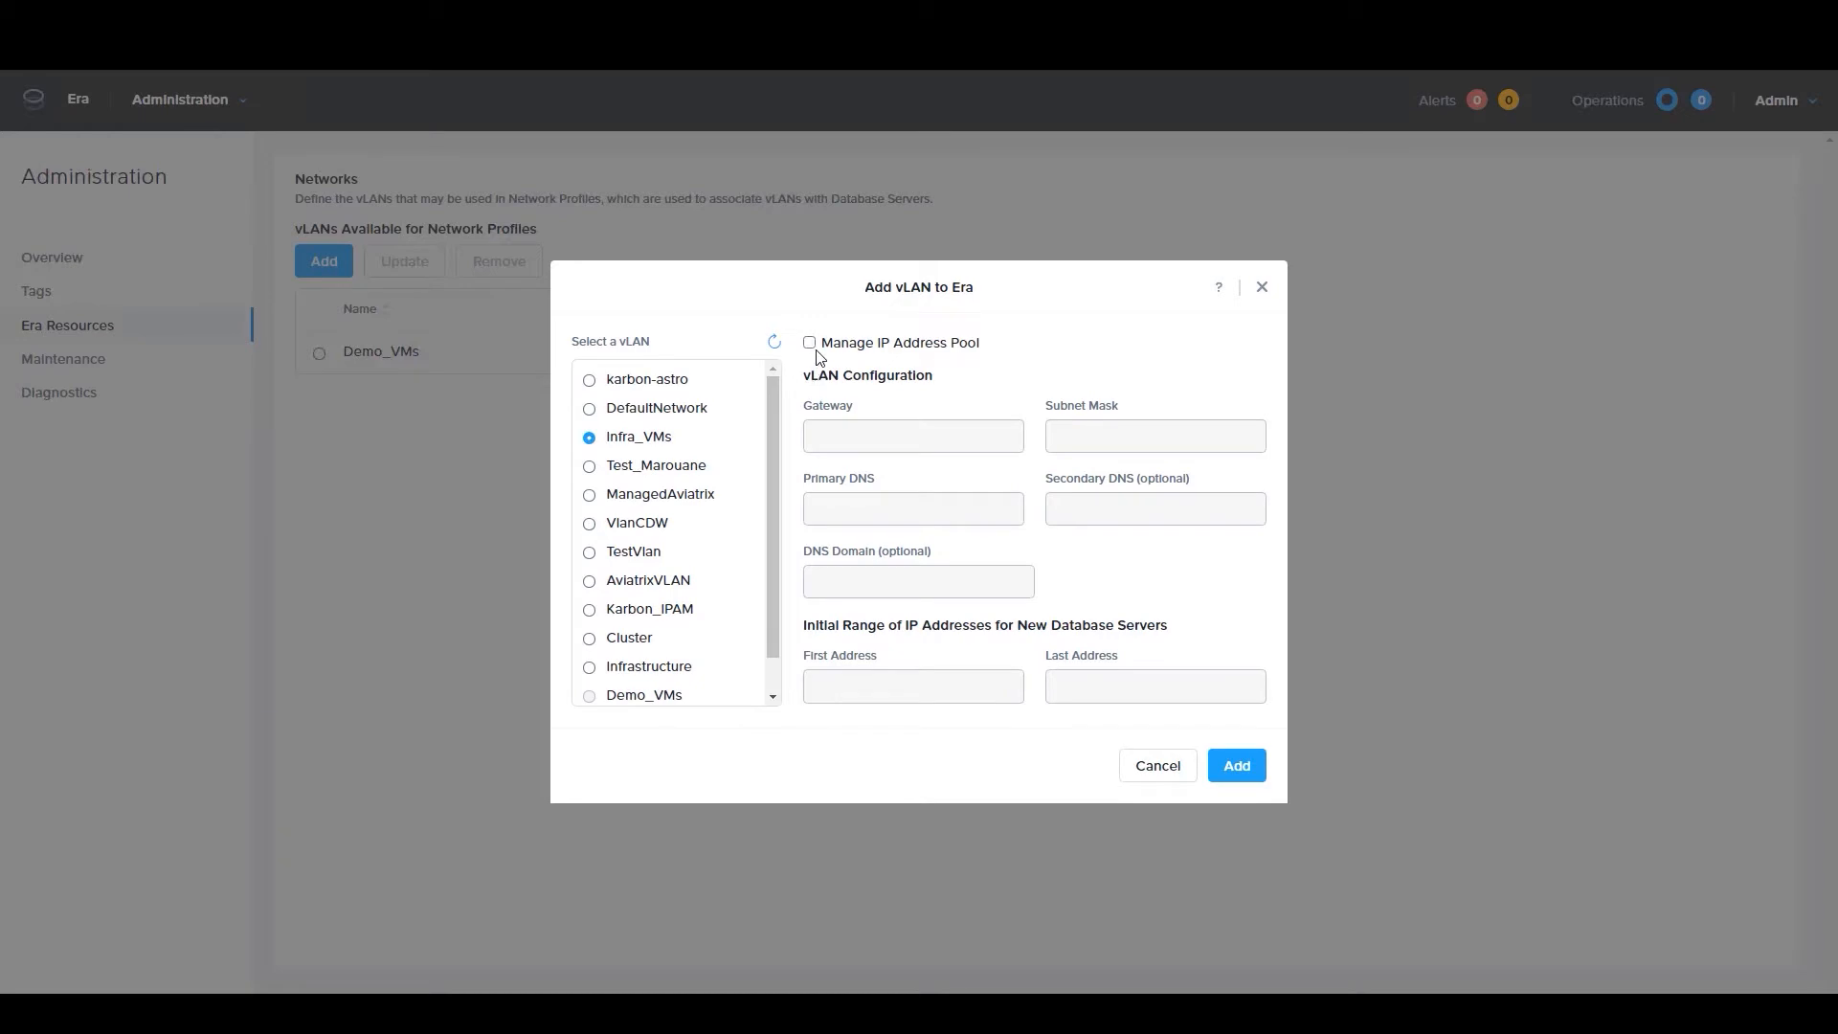
left_click(1262, 289)
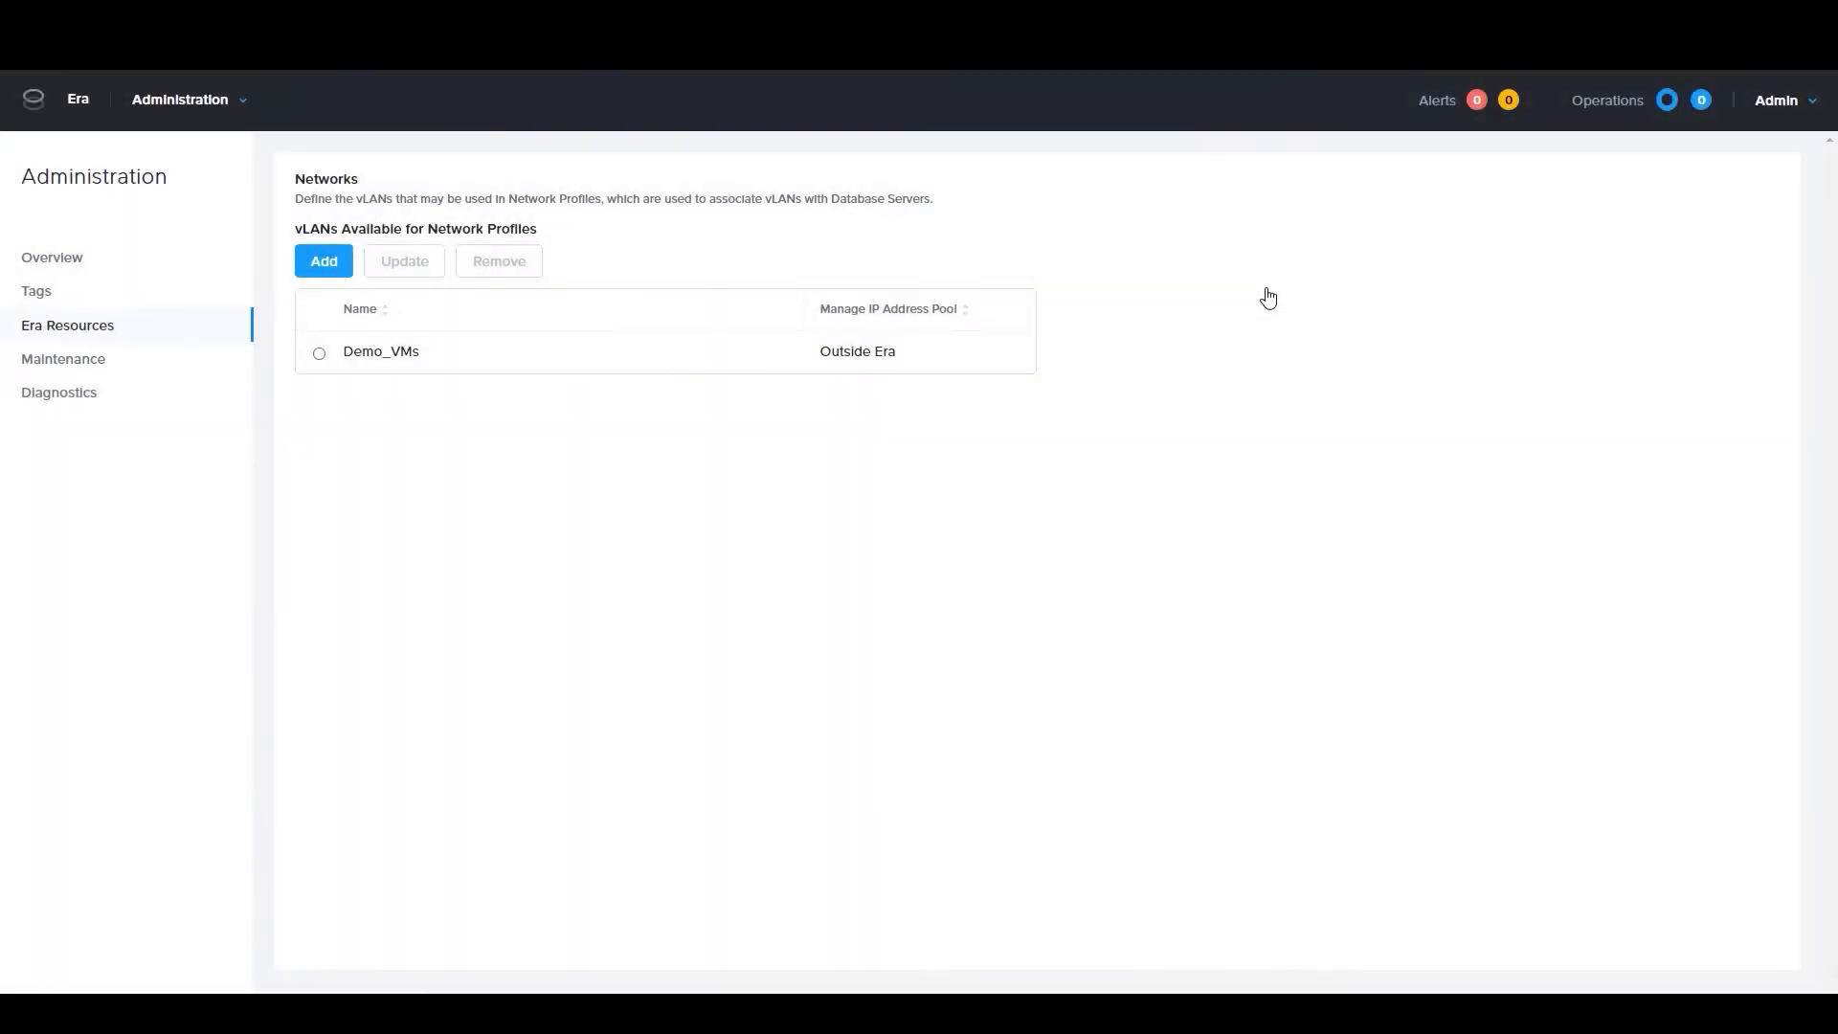
Examine the default Oracle, SQL Server instance and SQL Server database parameter profiles
left_click(232, 108)
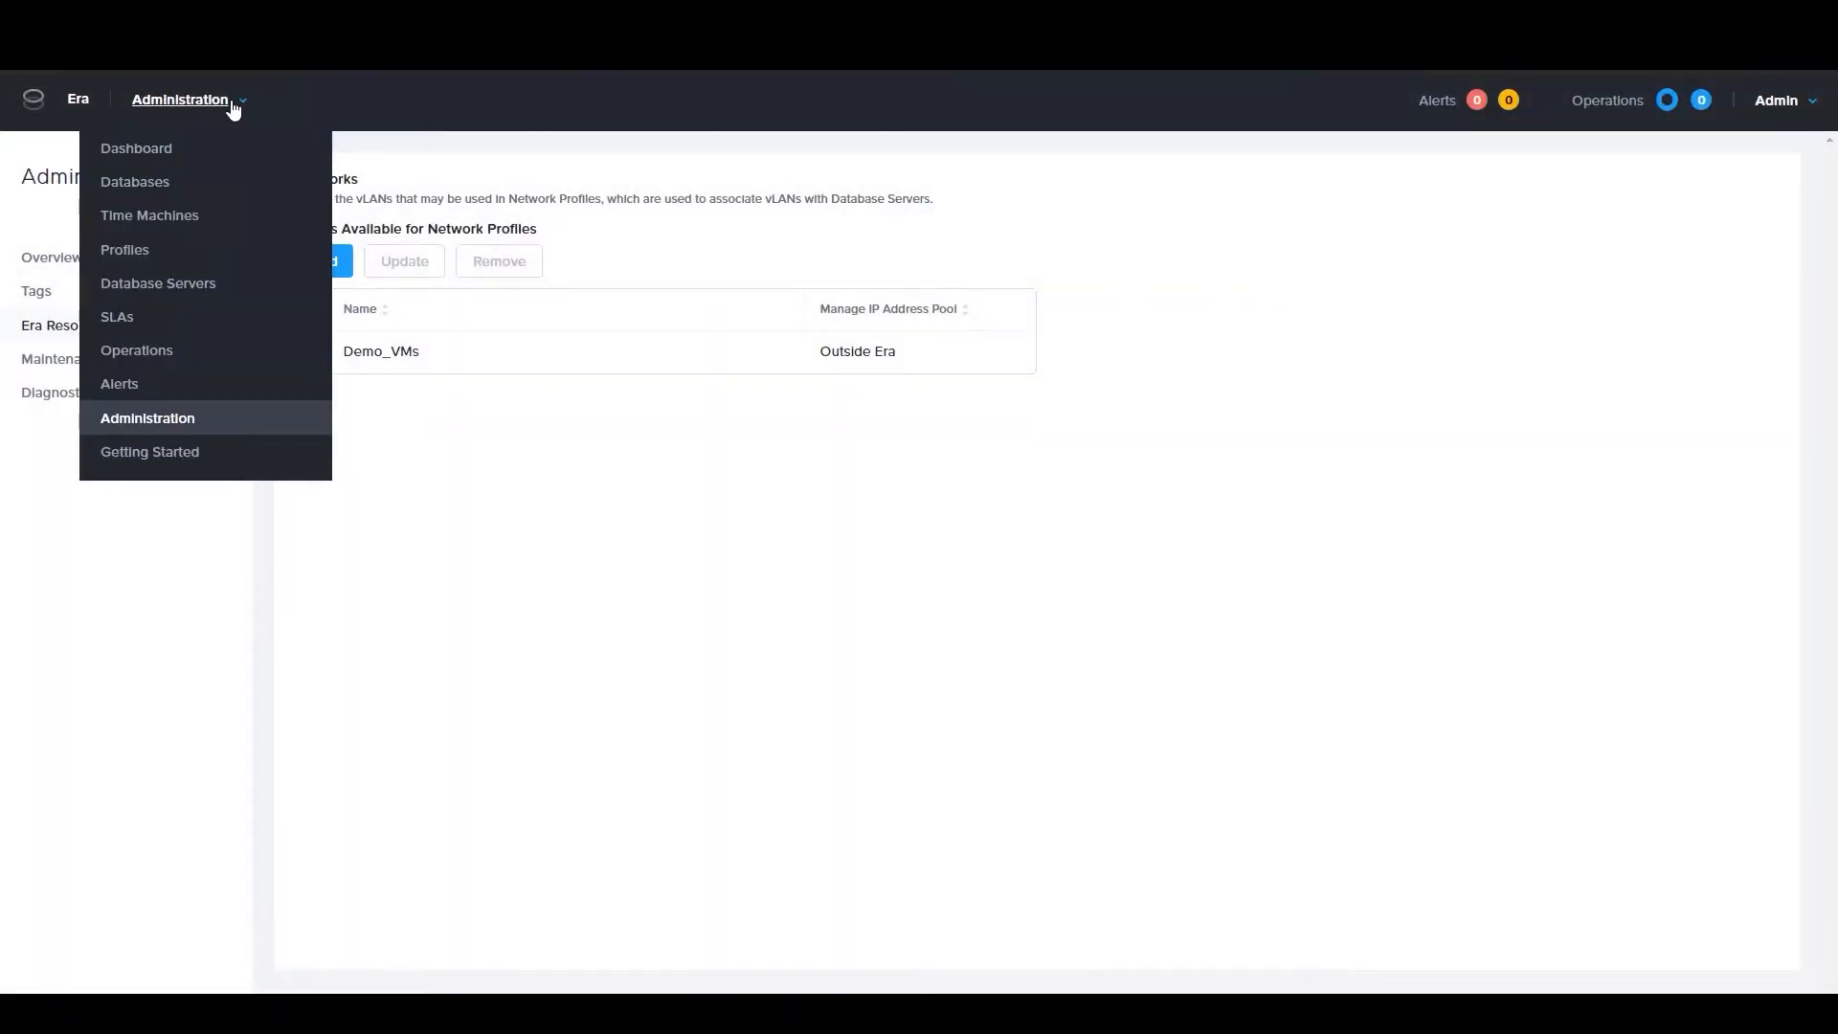
left_click(134, 254)
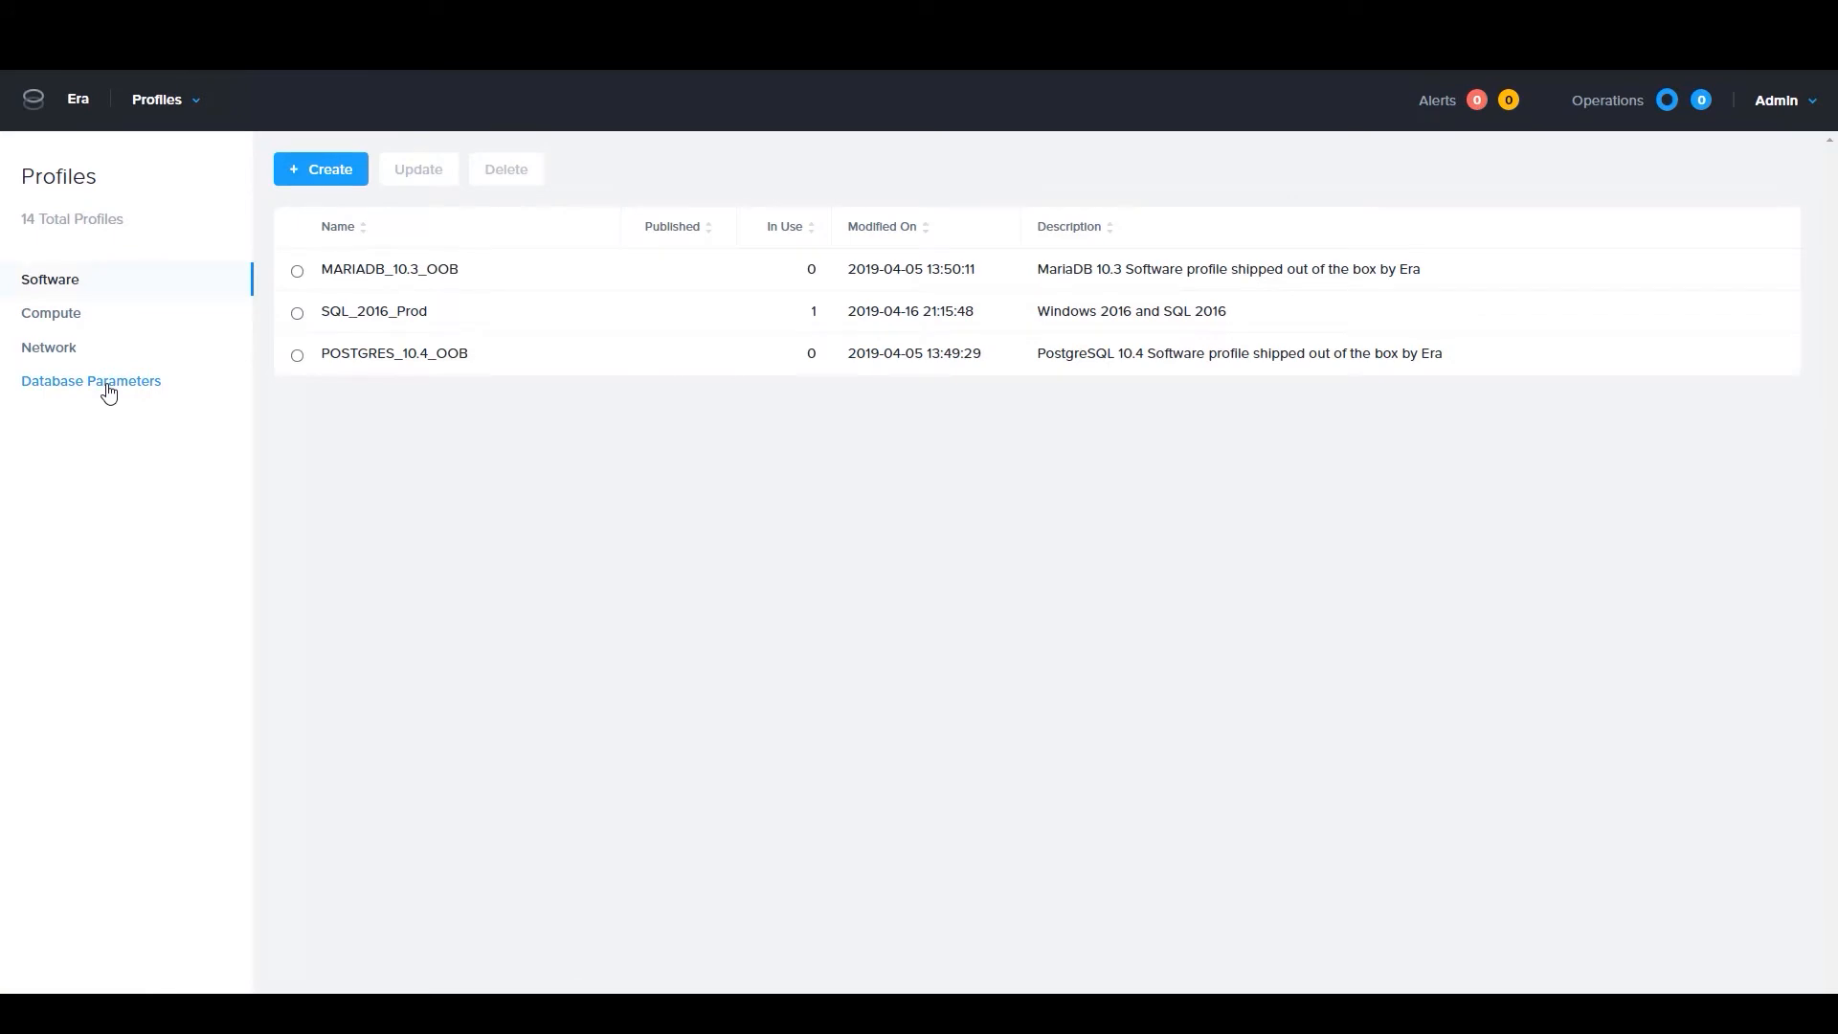
left_click(110, 383)
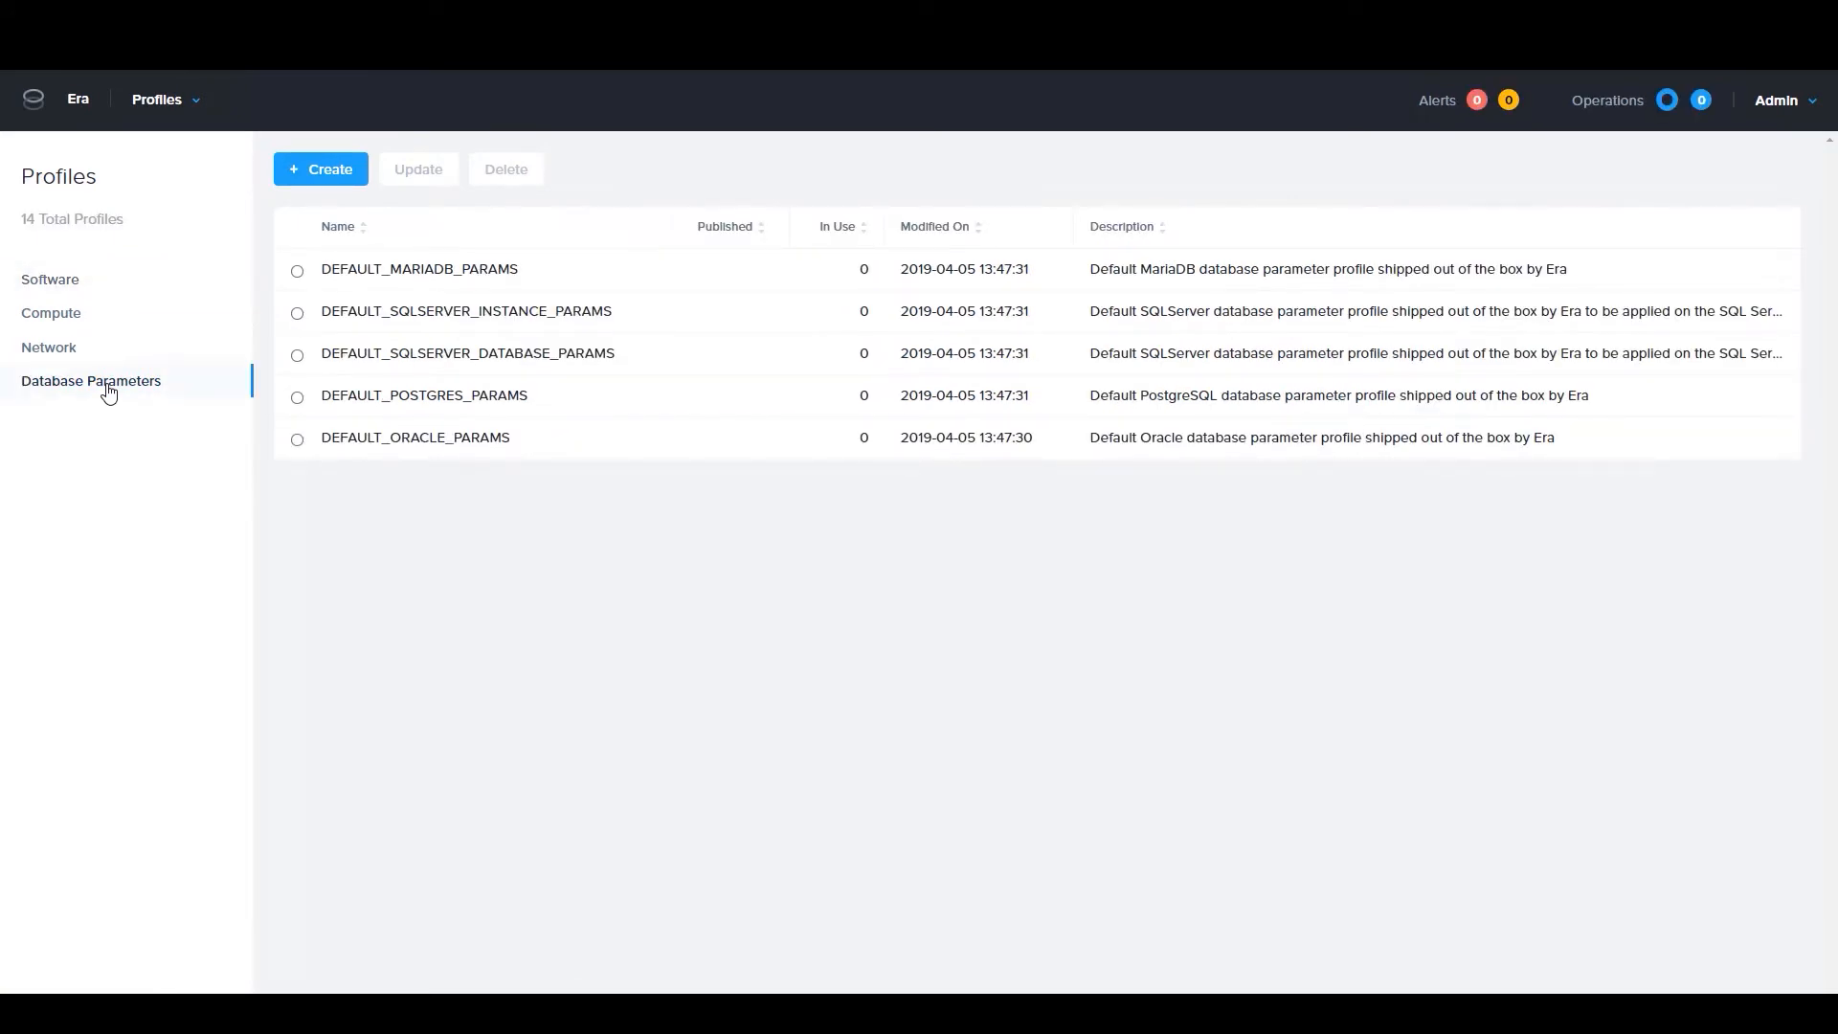
left_click(415, 439)
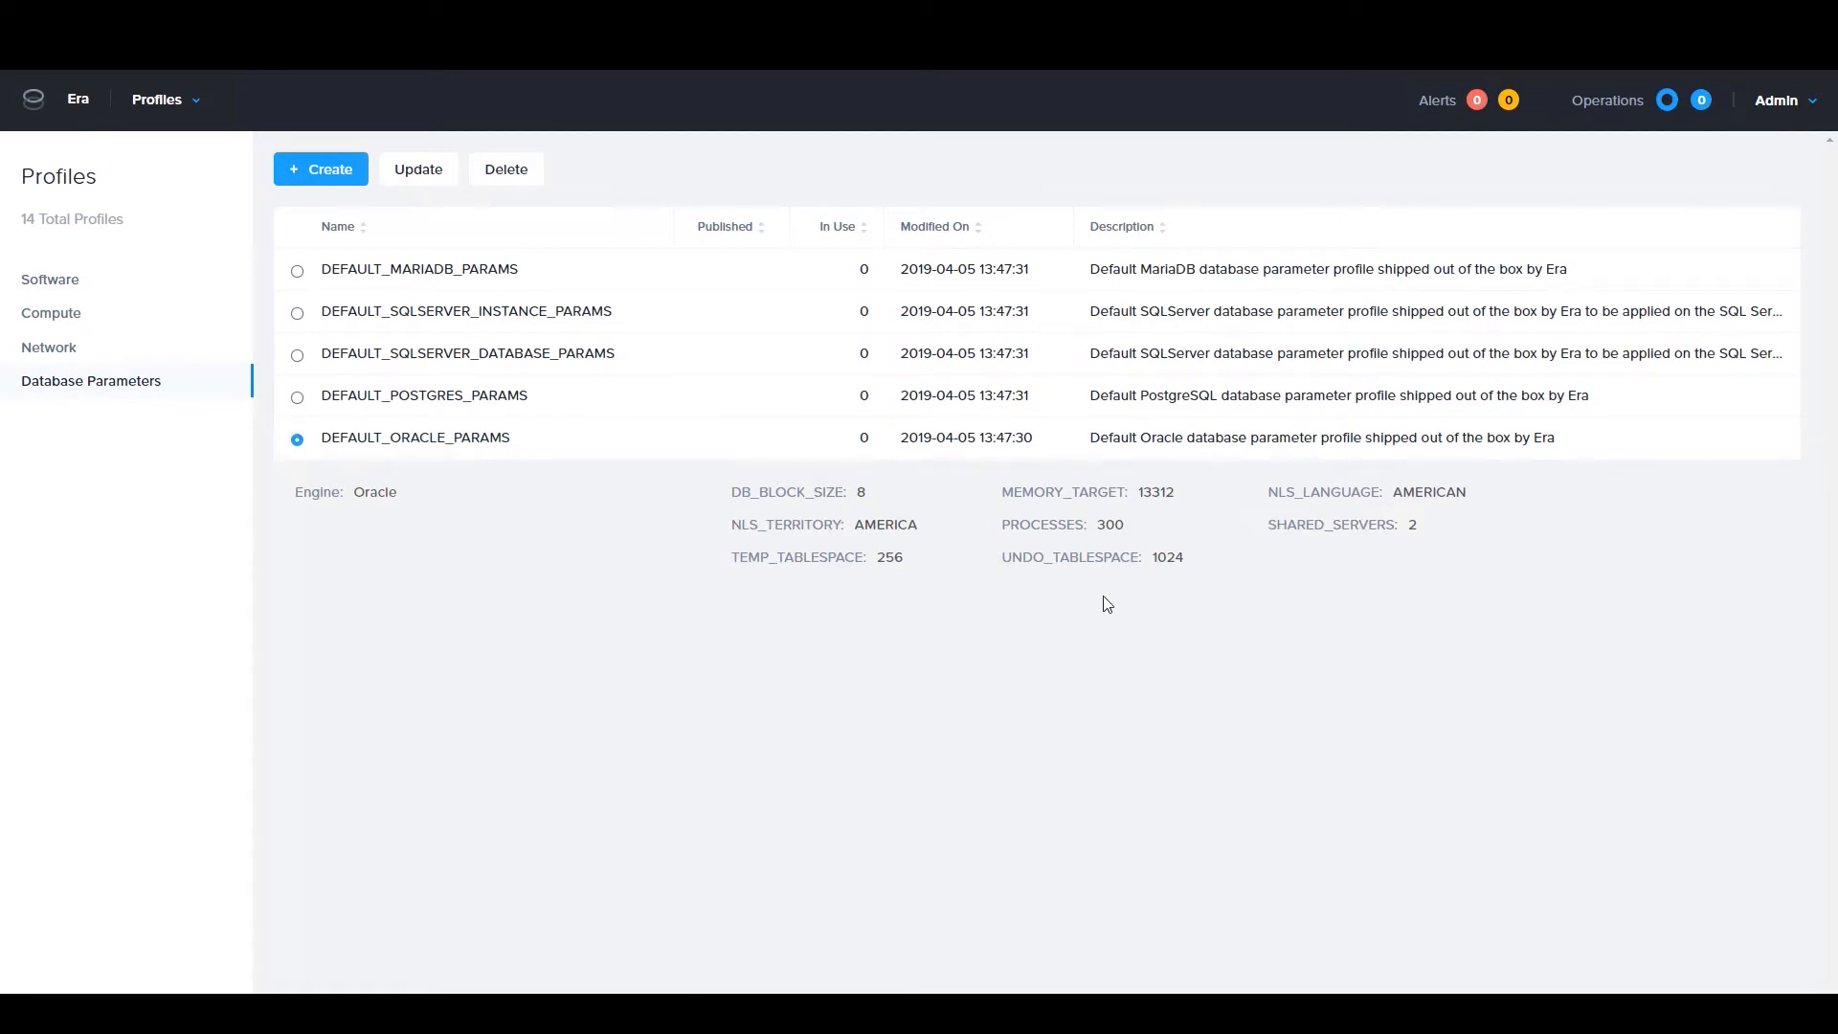
left_click(298, 314)
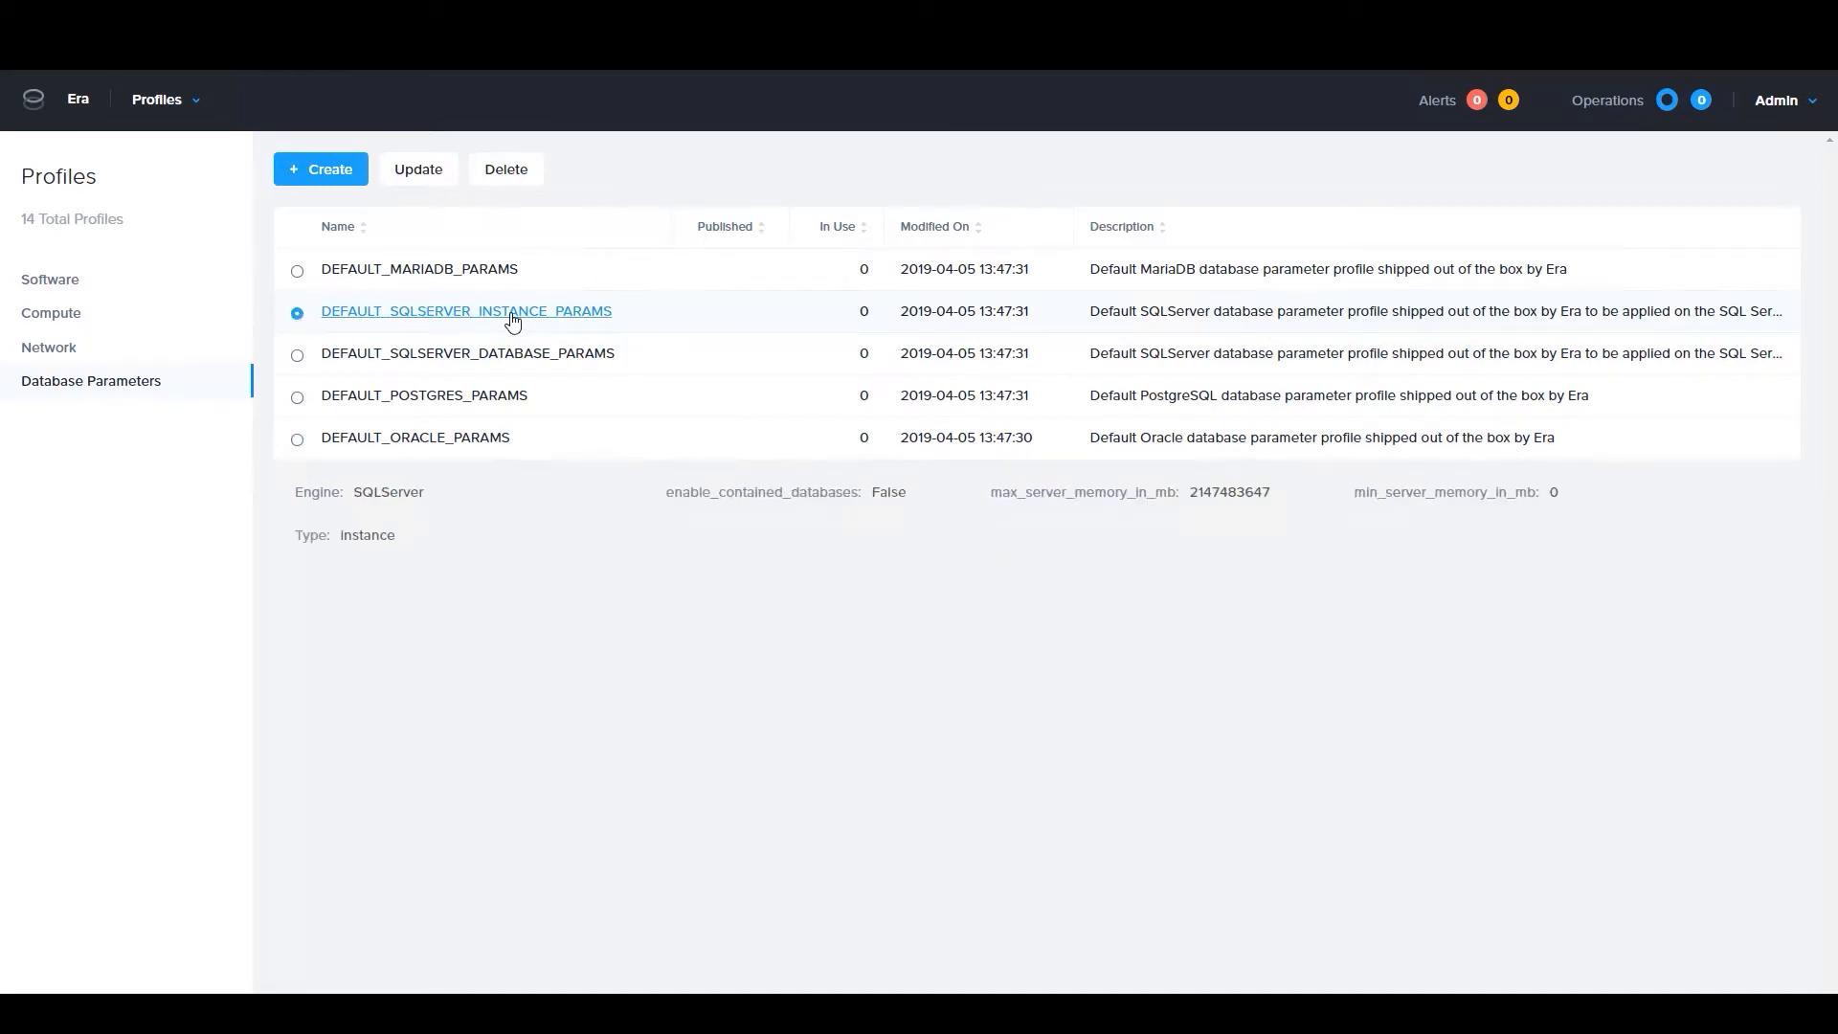
left_click(298, 357)
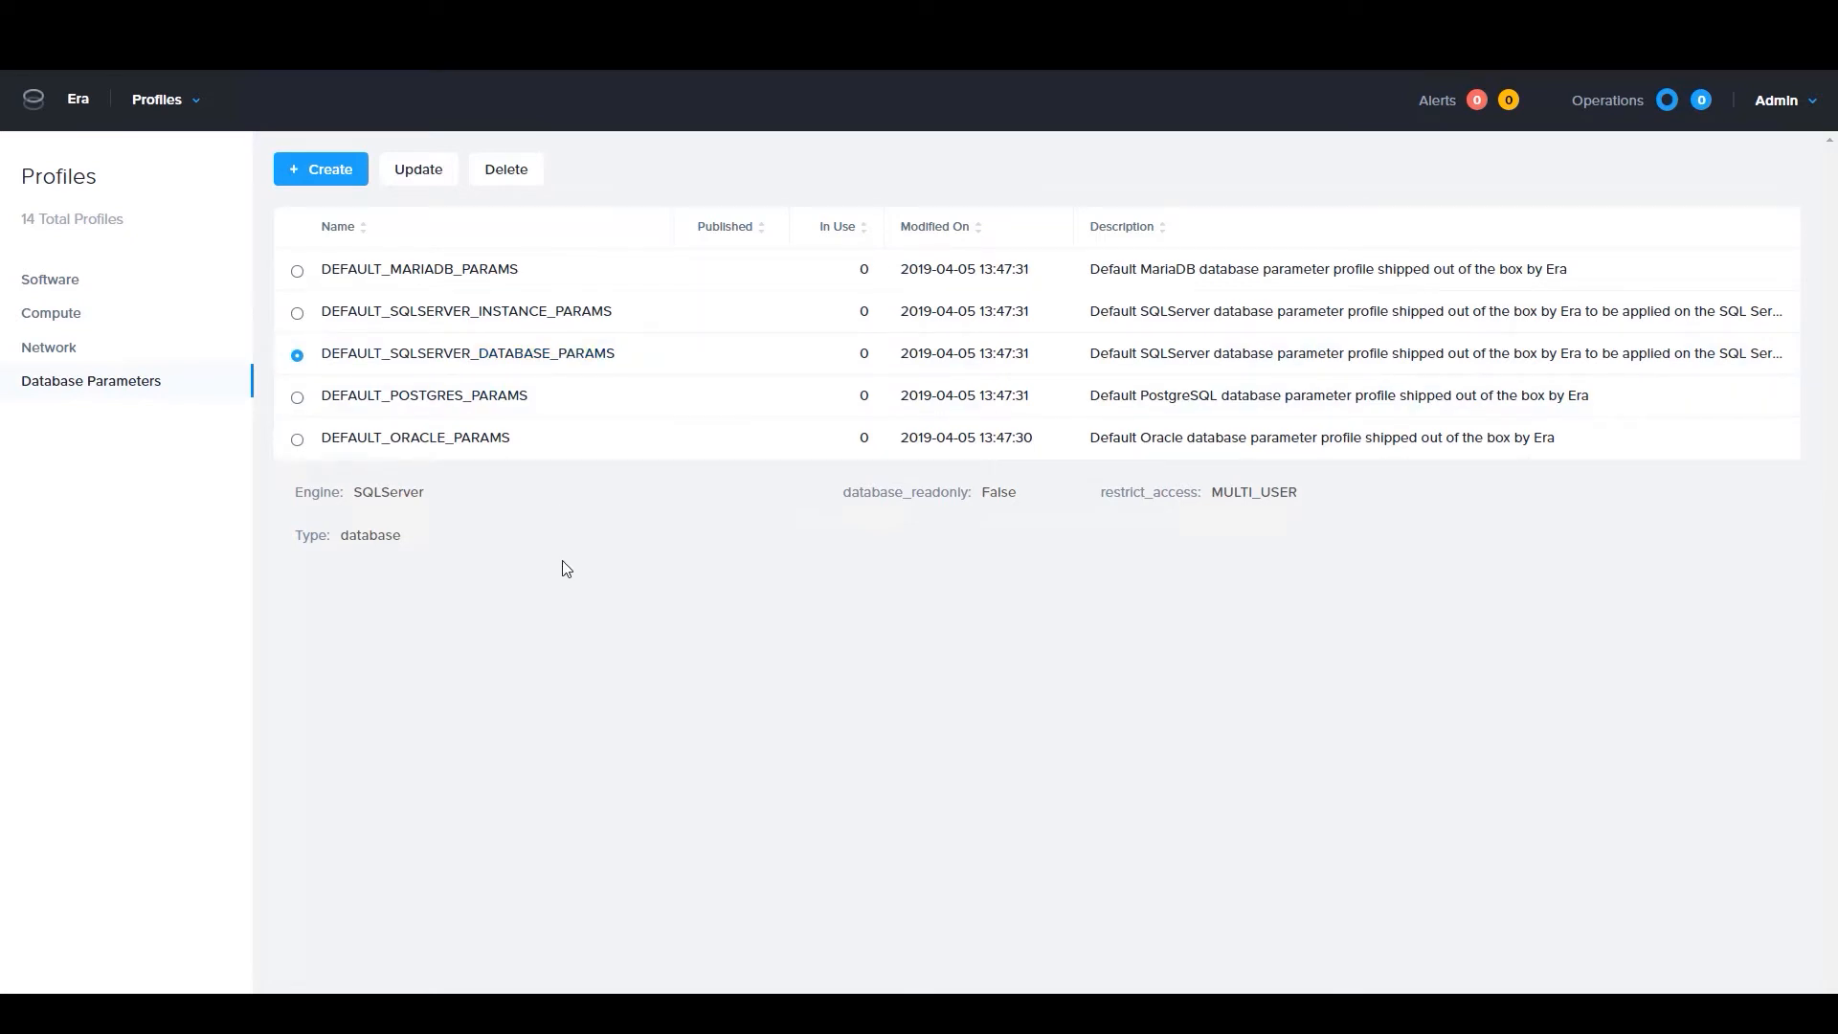
View the database servers overview and open the list of all registered servers
left_click(193, 109)
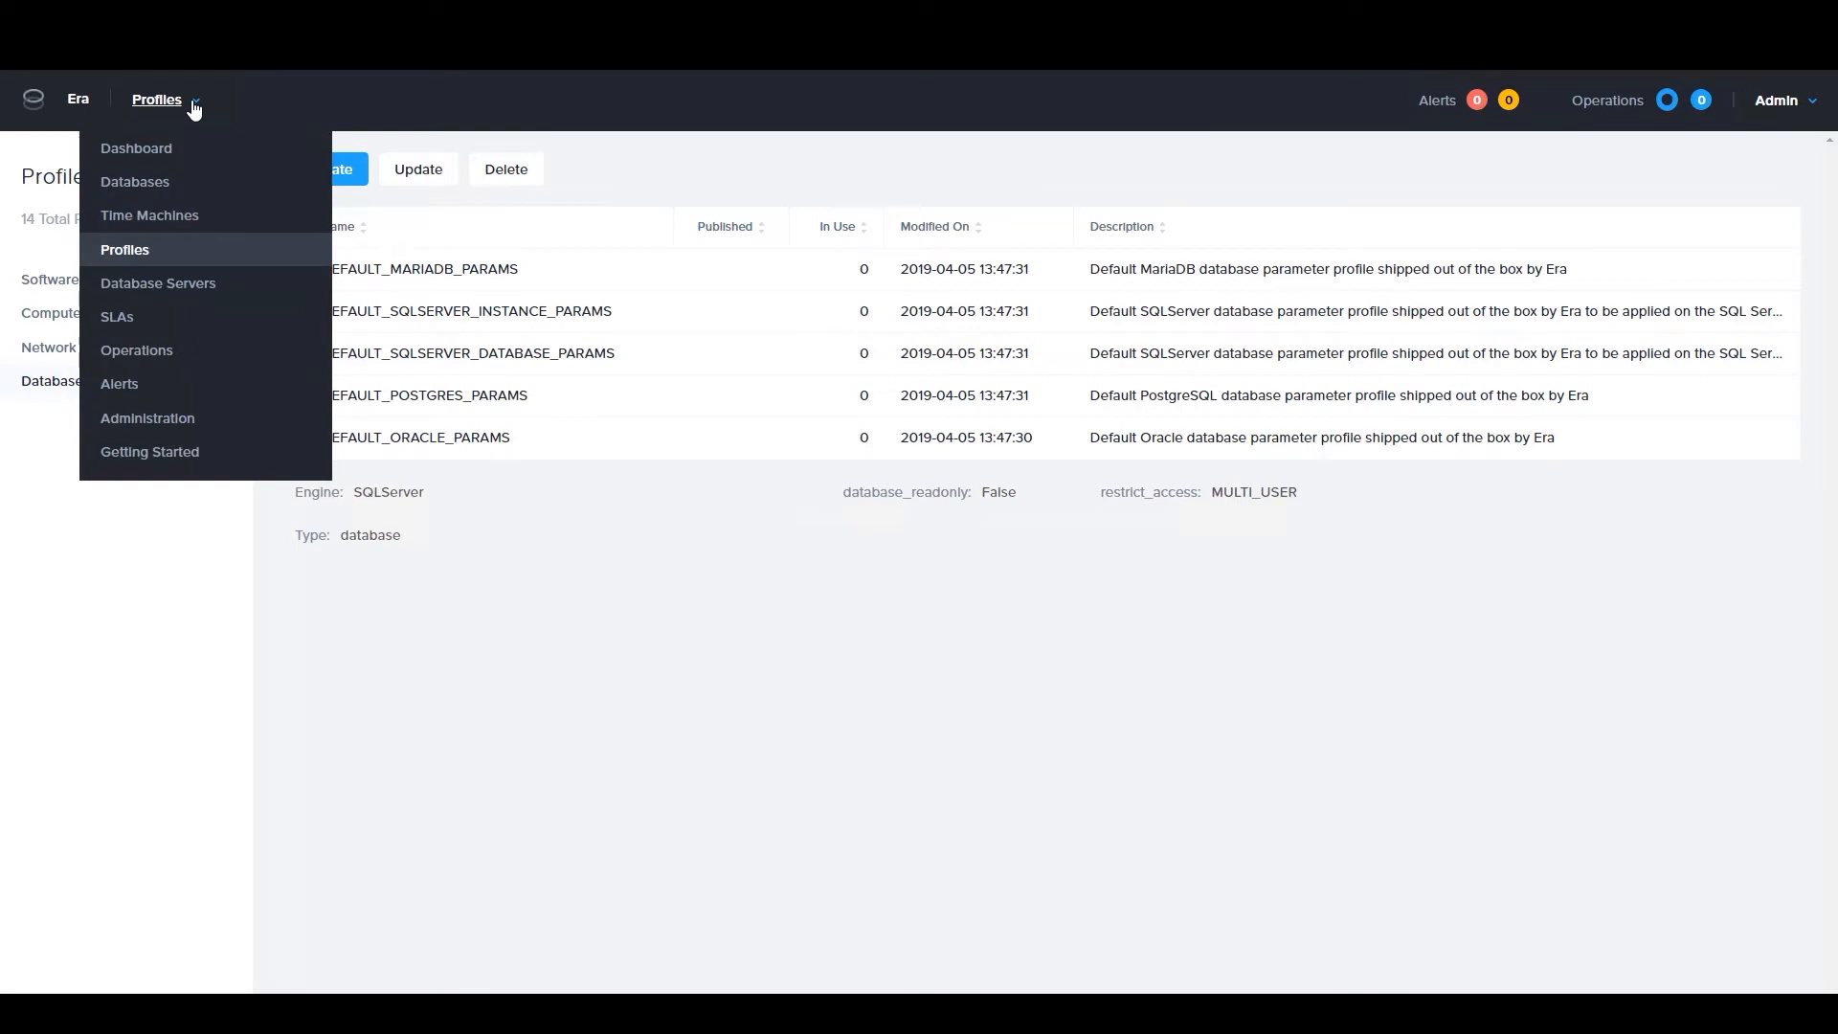
left_click(193, 285)
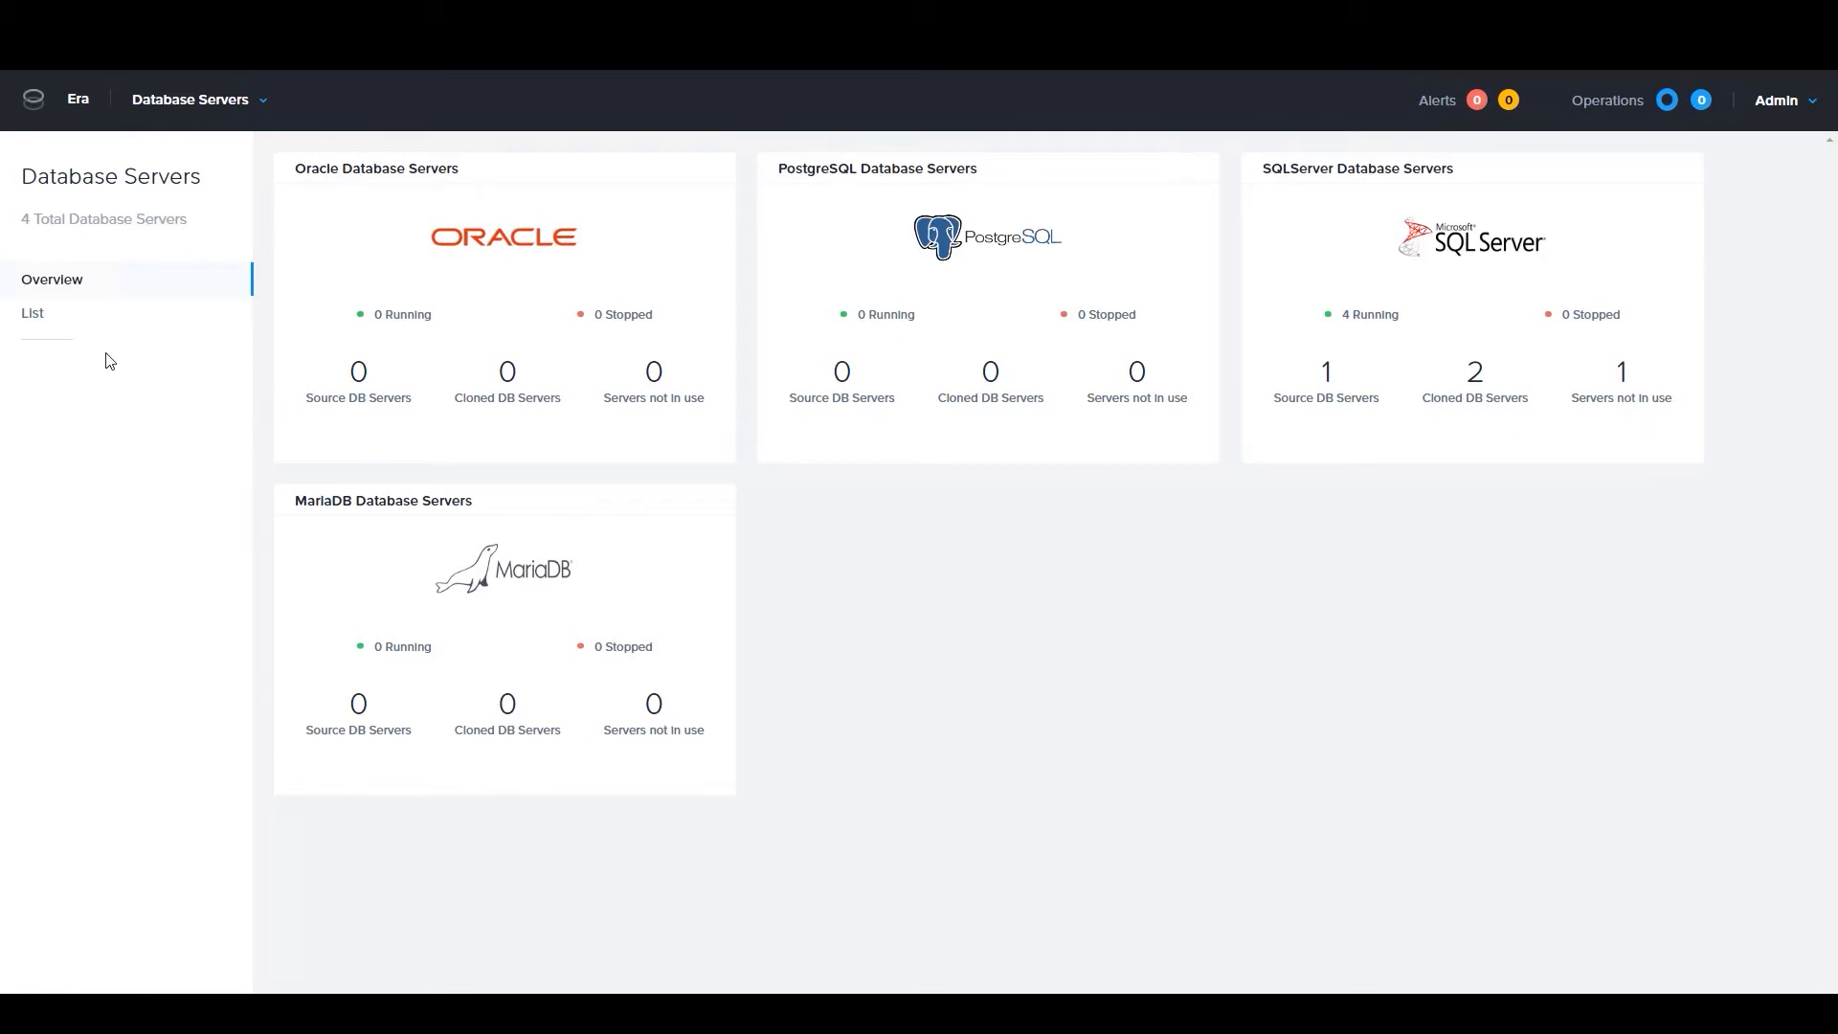
left_click(33, 315)
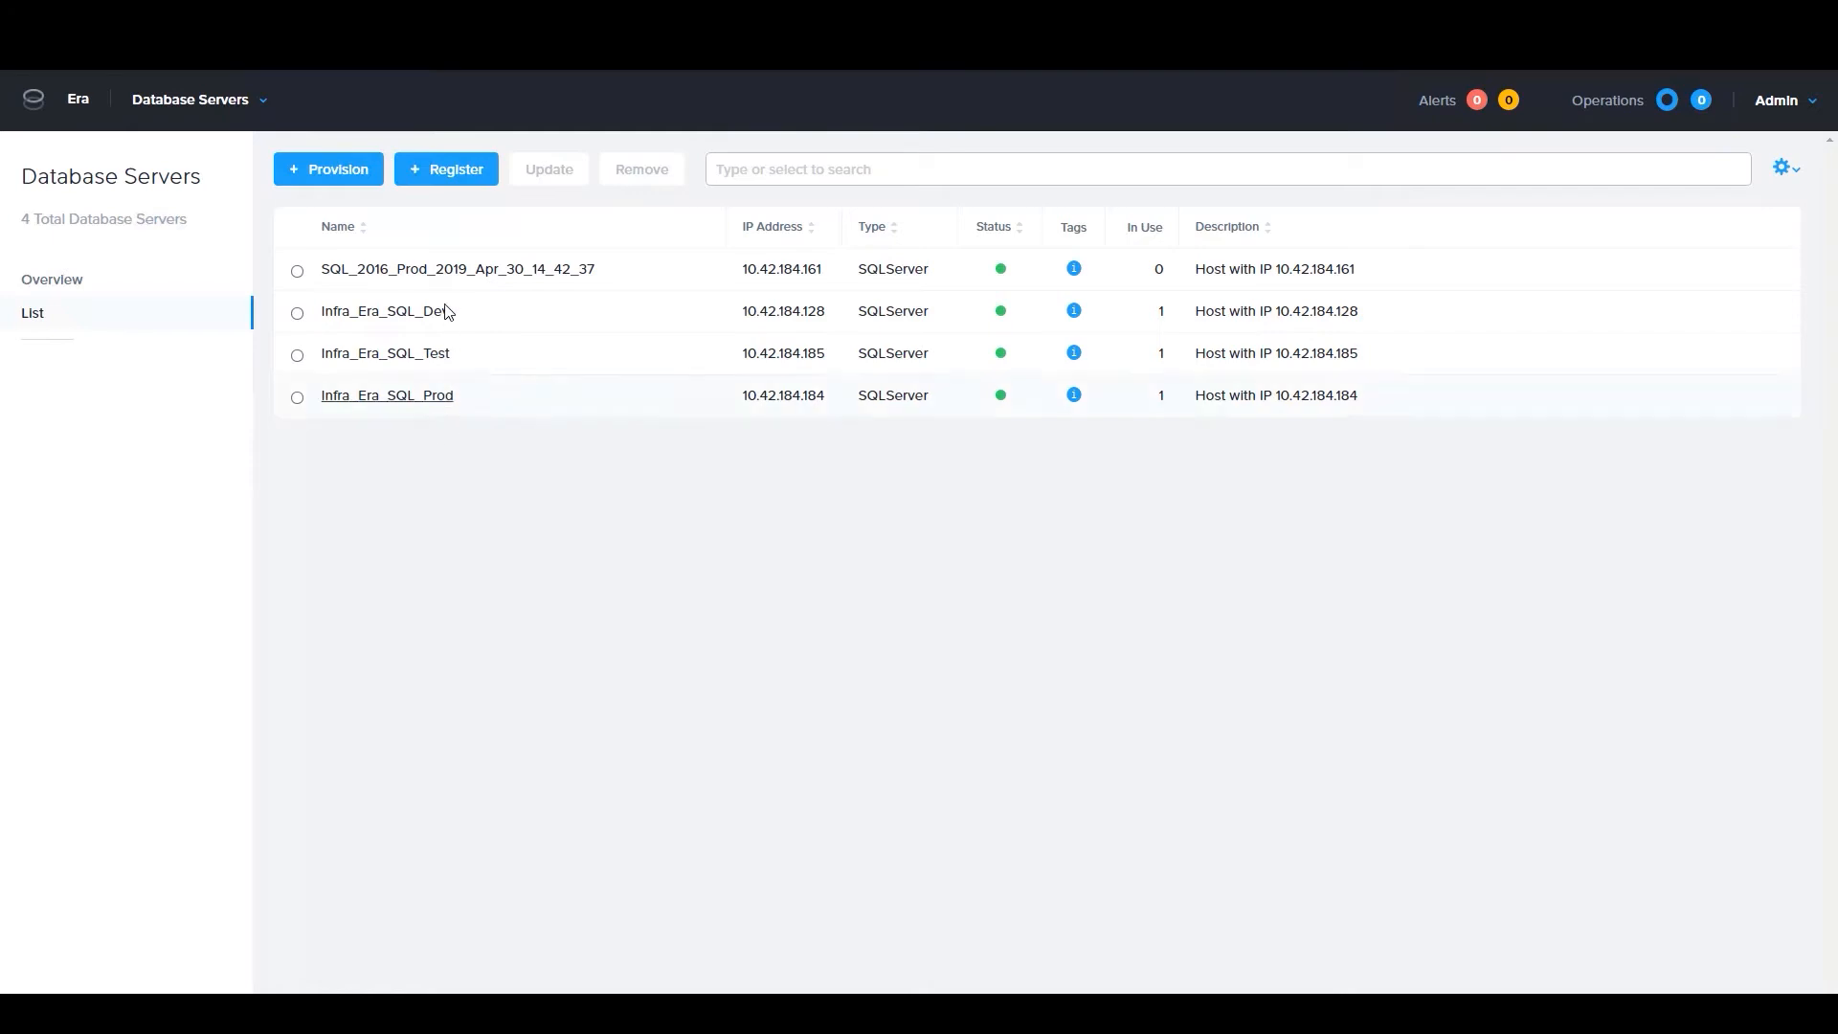
Start registering a Microsoft SQL Server database server on the VM with IP 10.42.184.168, and close the form without registering it
left_click(452, 180)
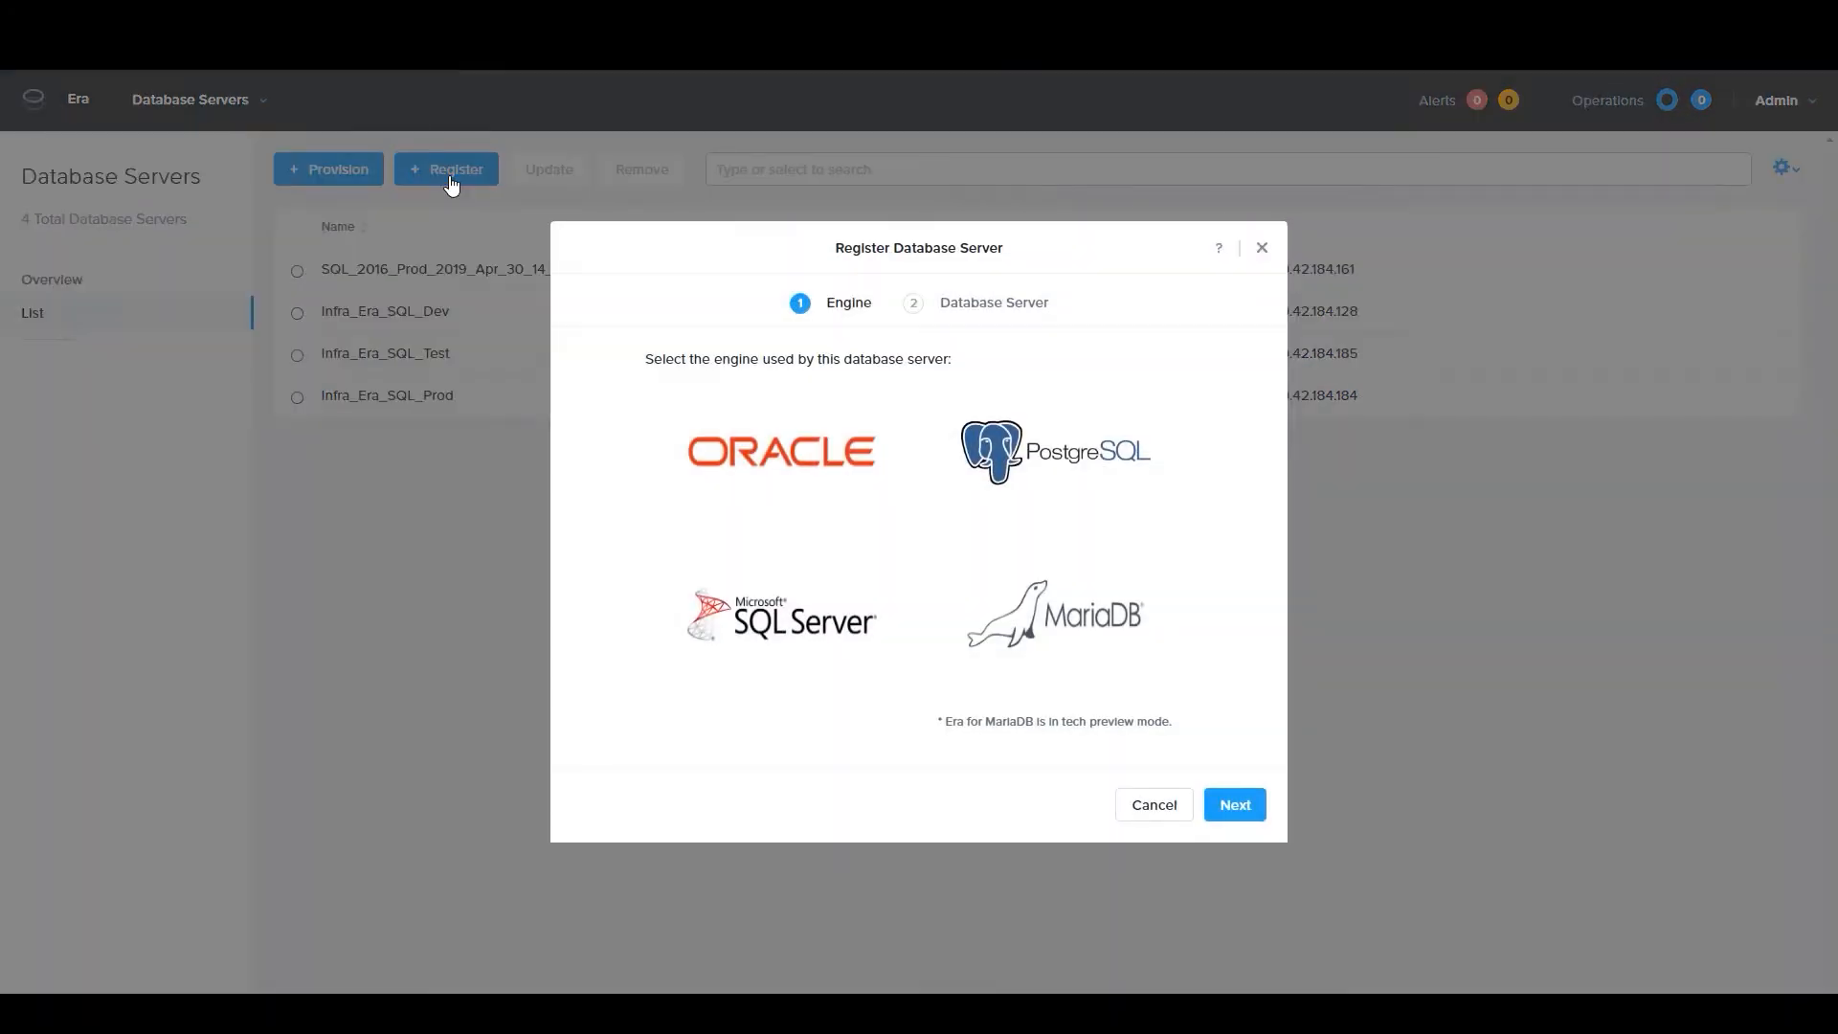
left_click(807, 614)
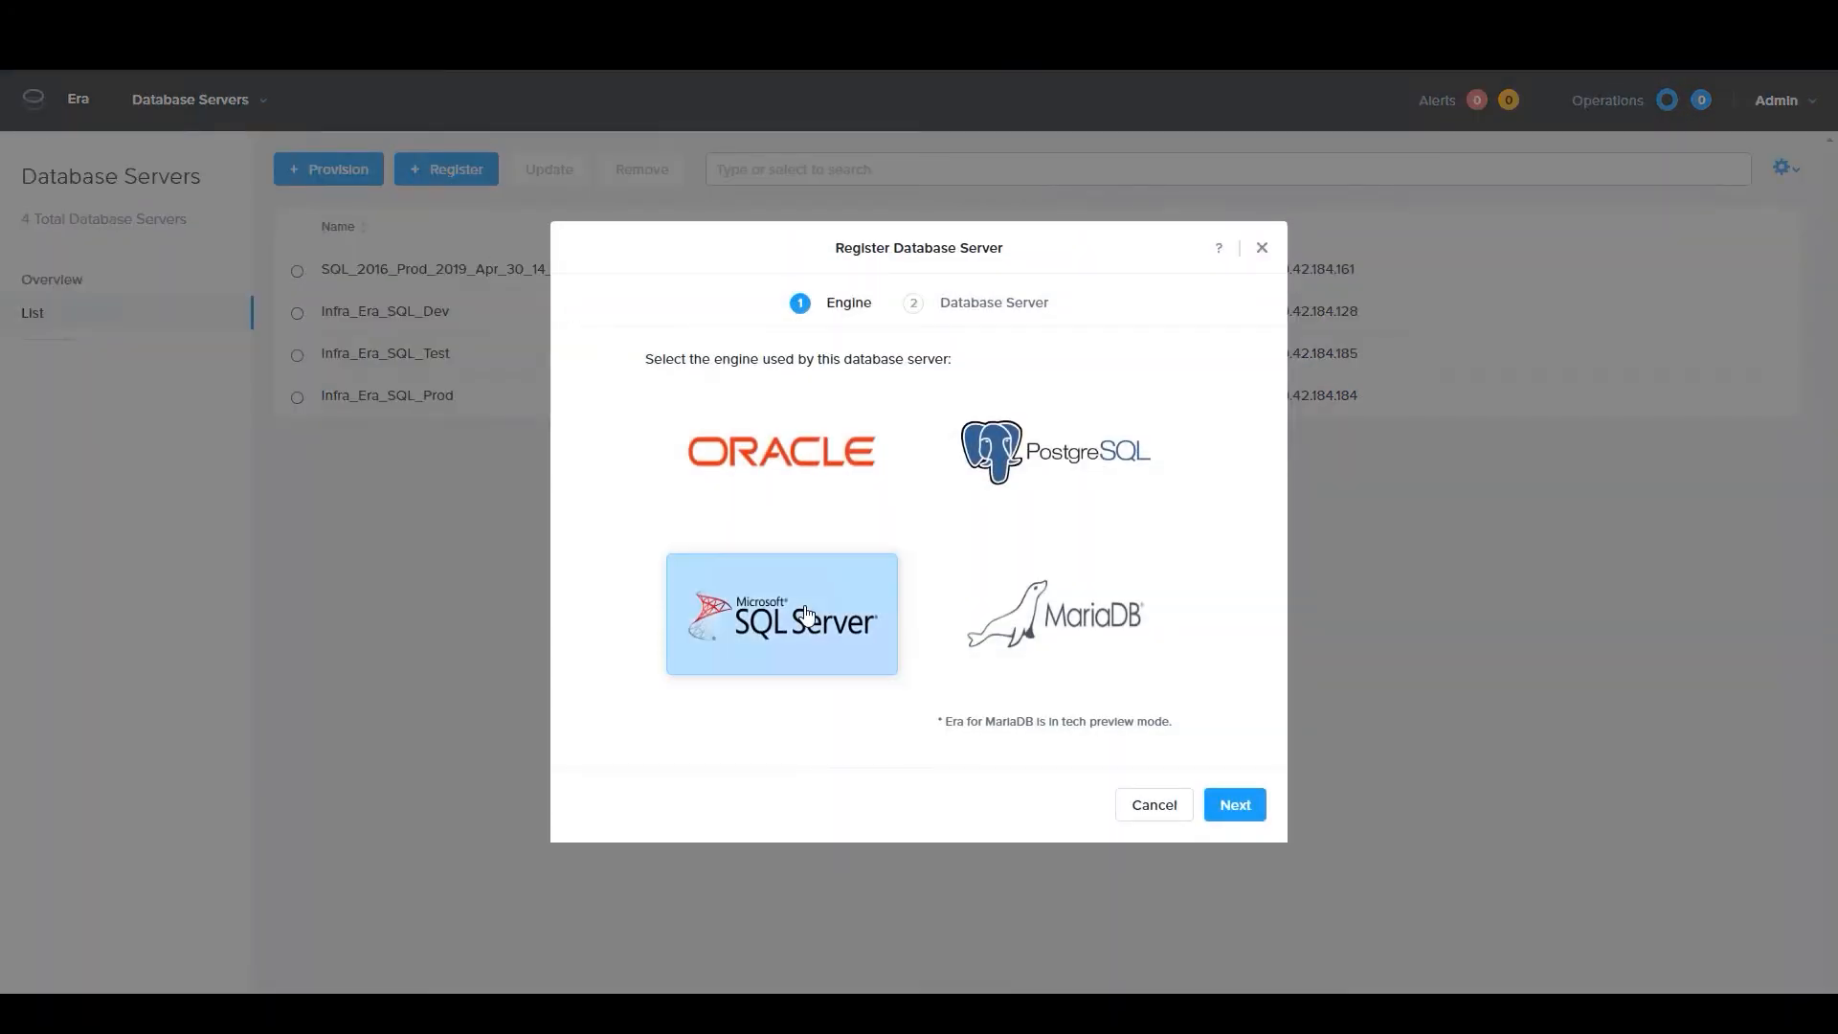
left_click(1243, 812)
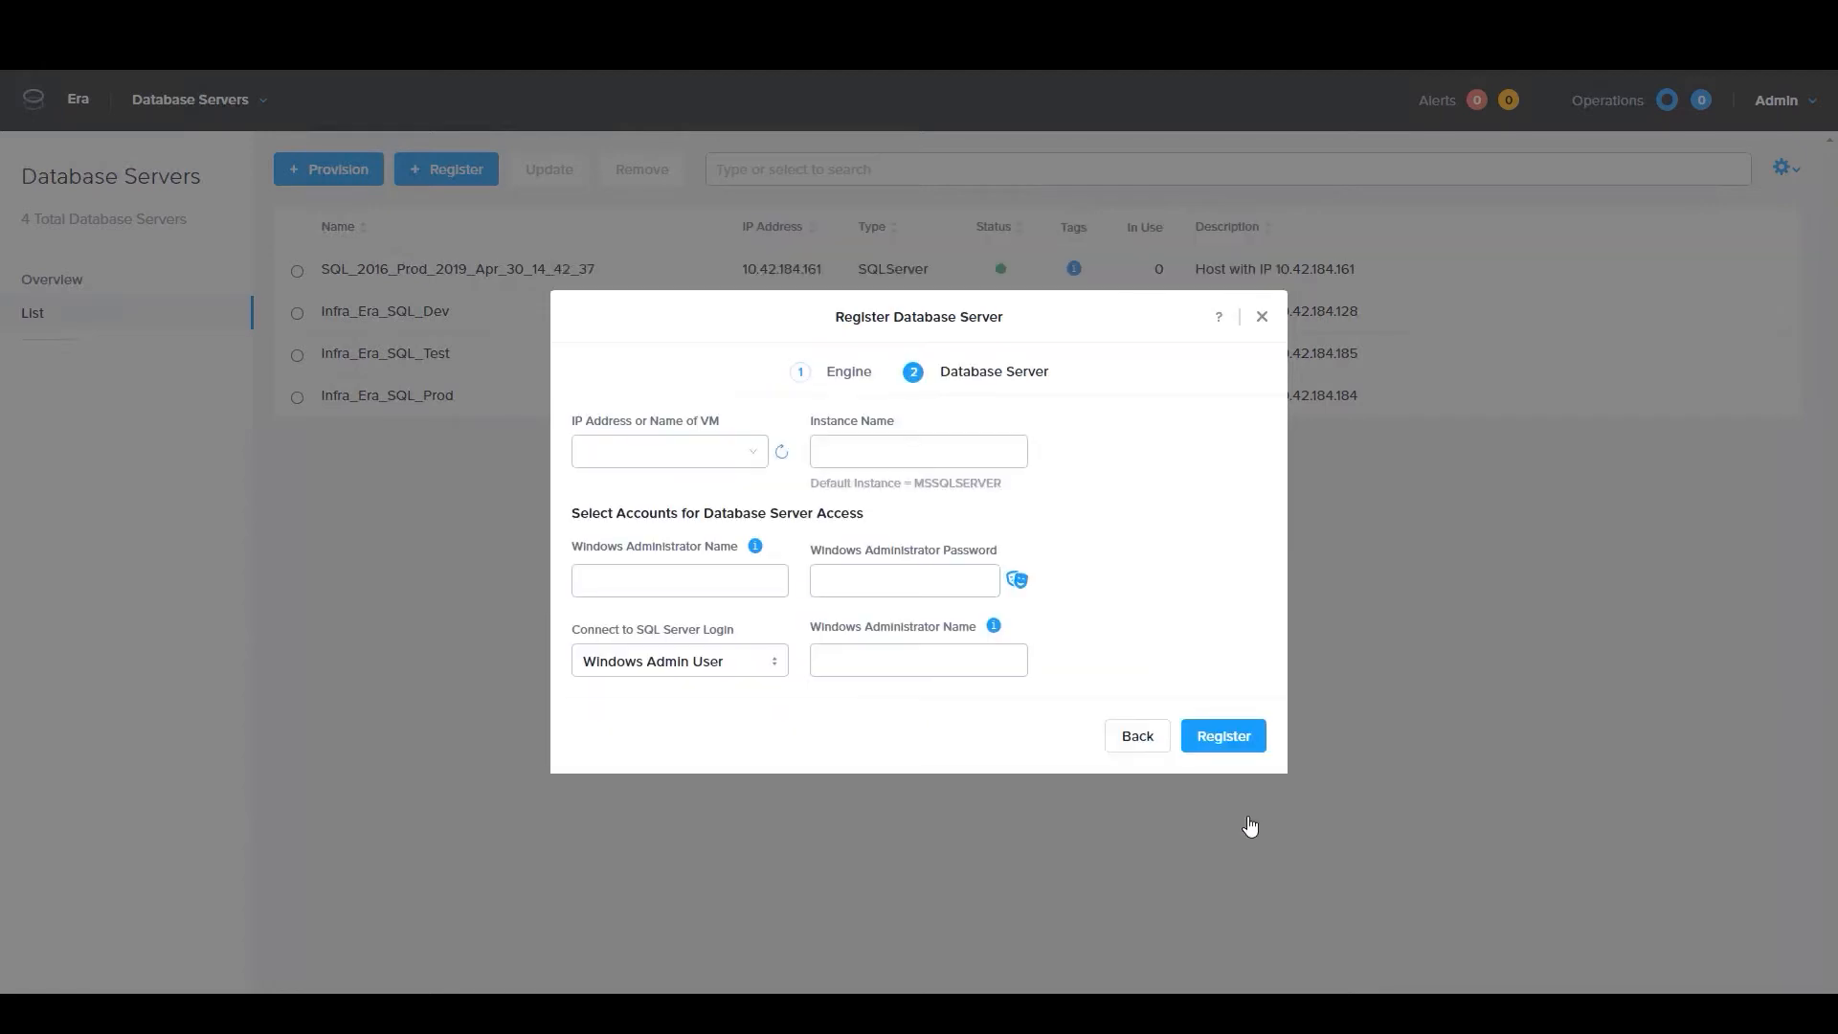
left_click(662, 451)
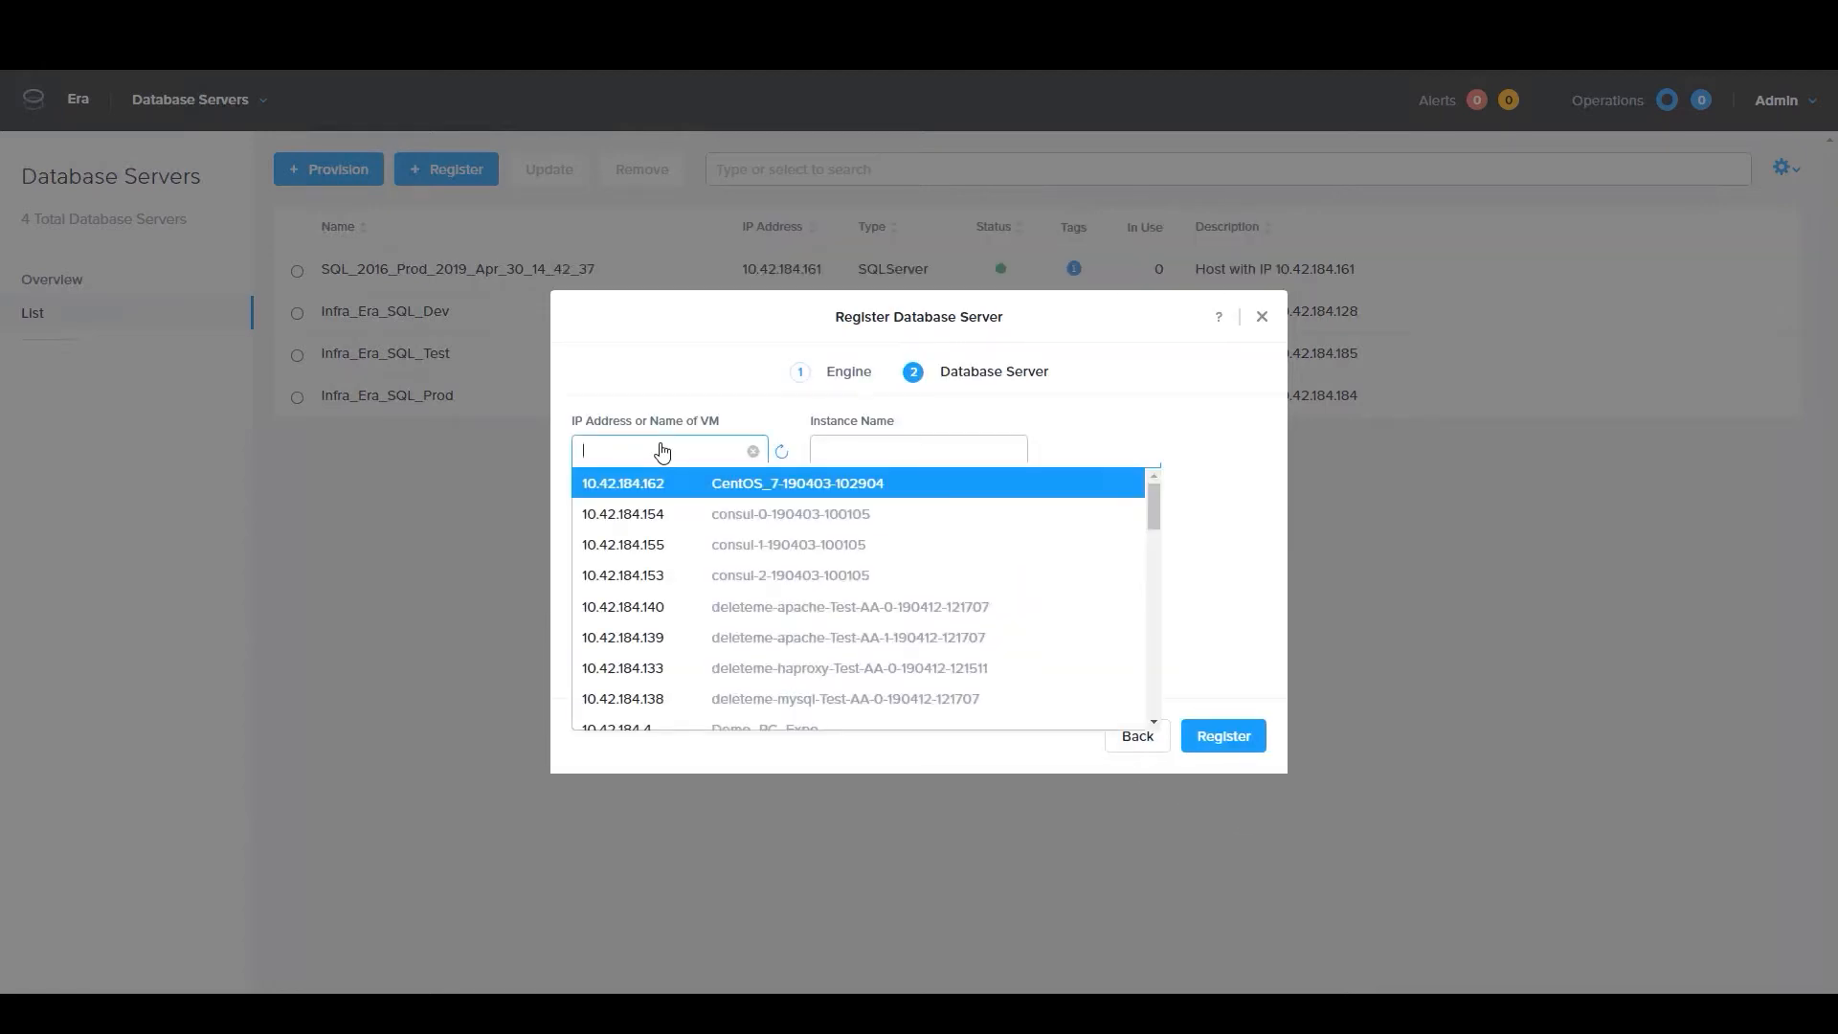
left_click_drag(1156, 503, 1200, 659)
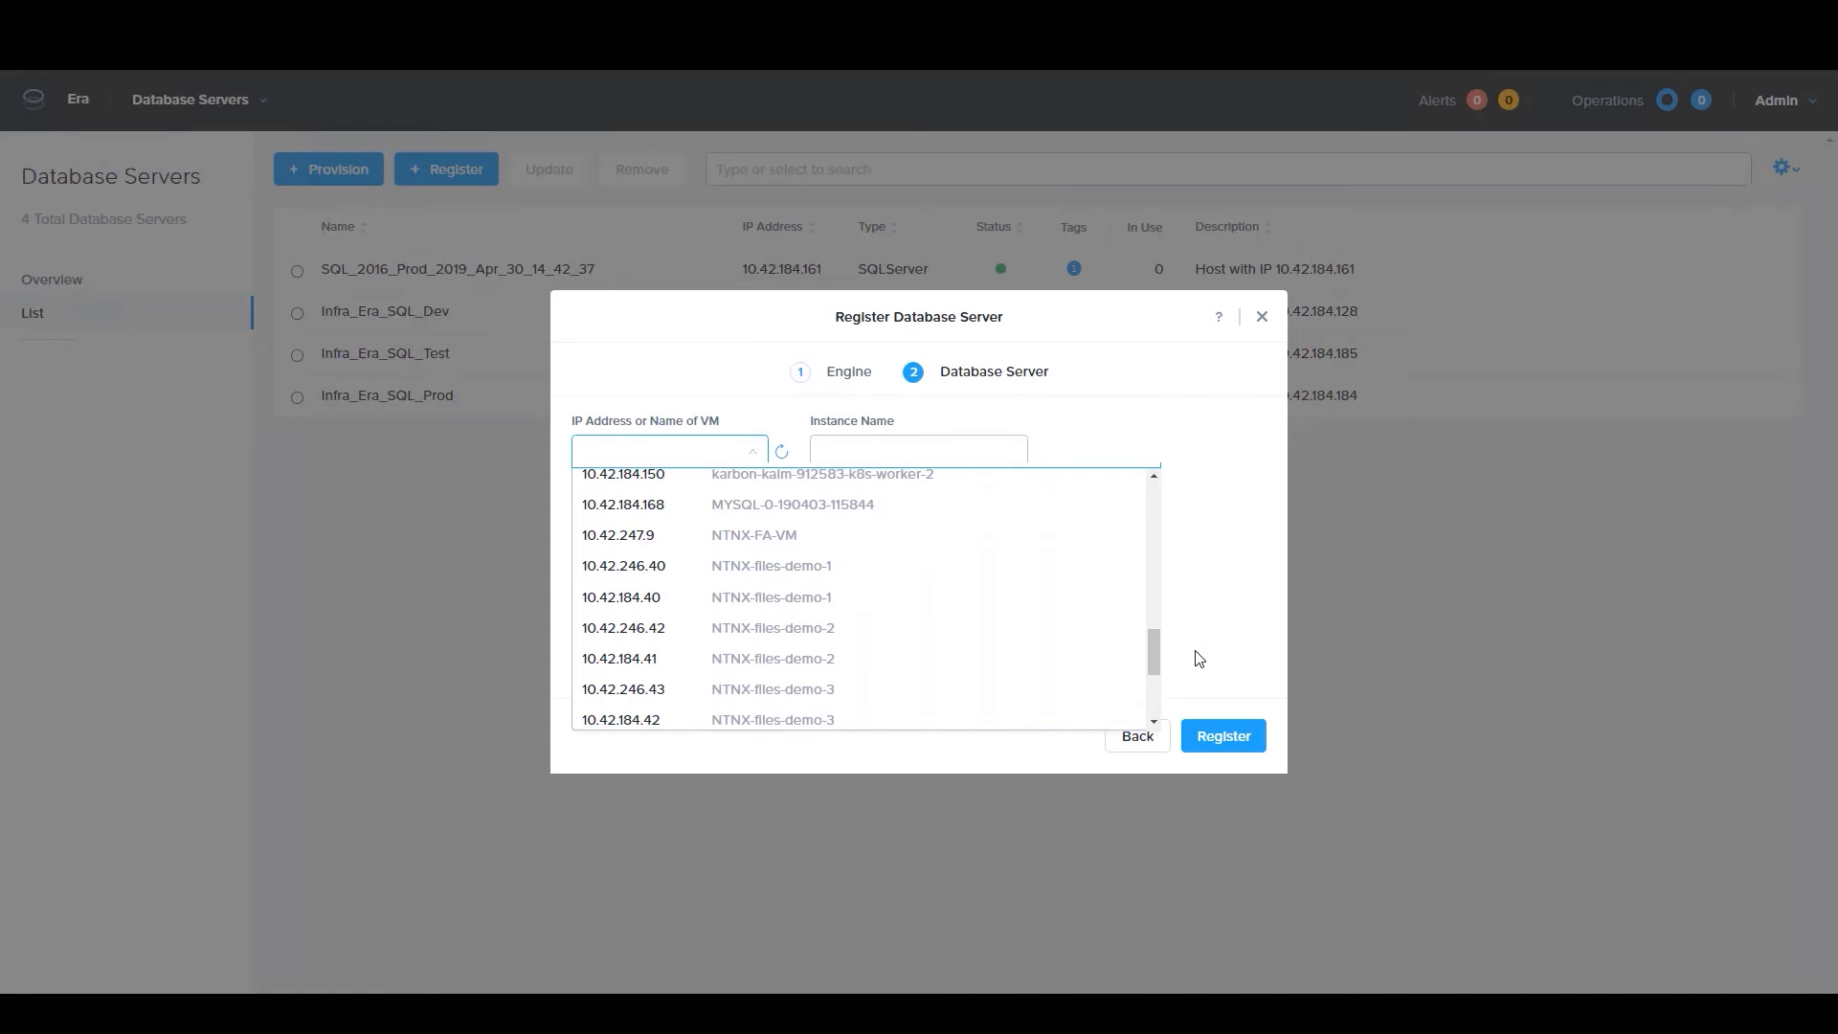
left_click(800, 515)
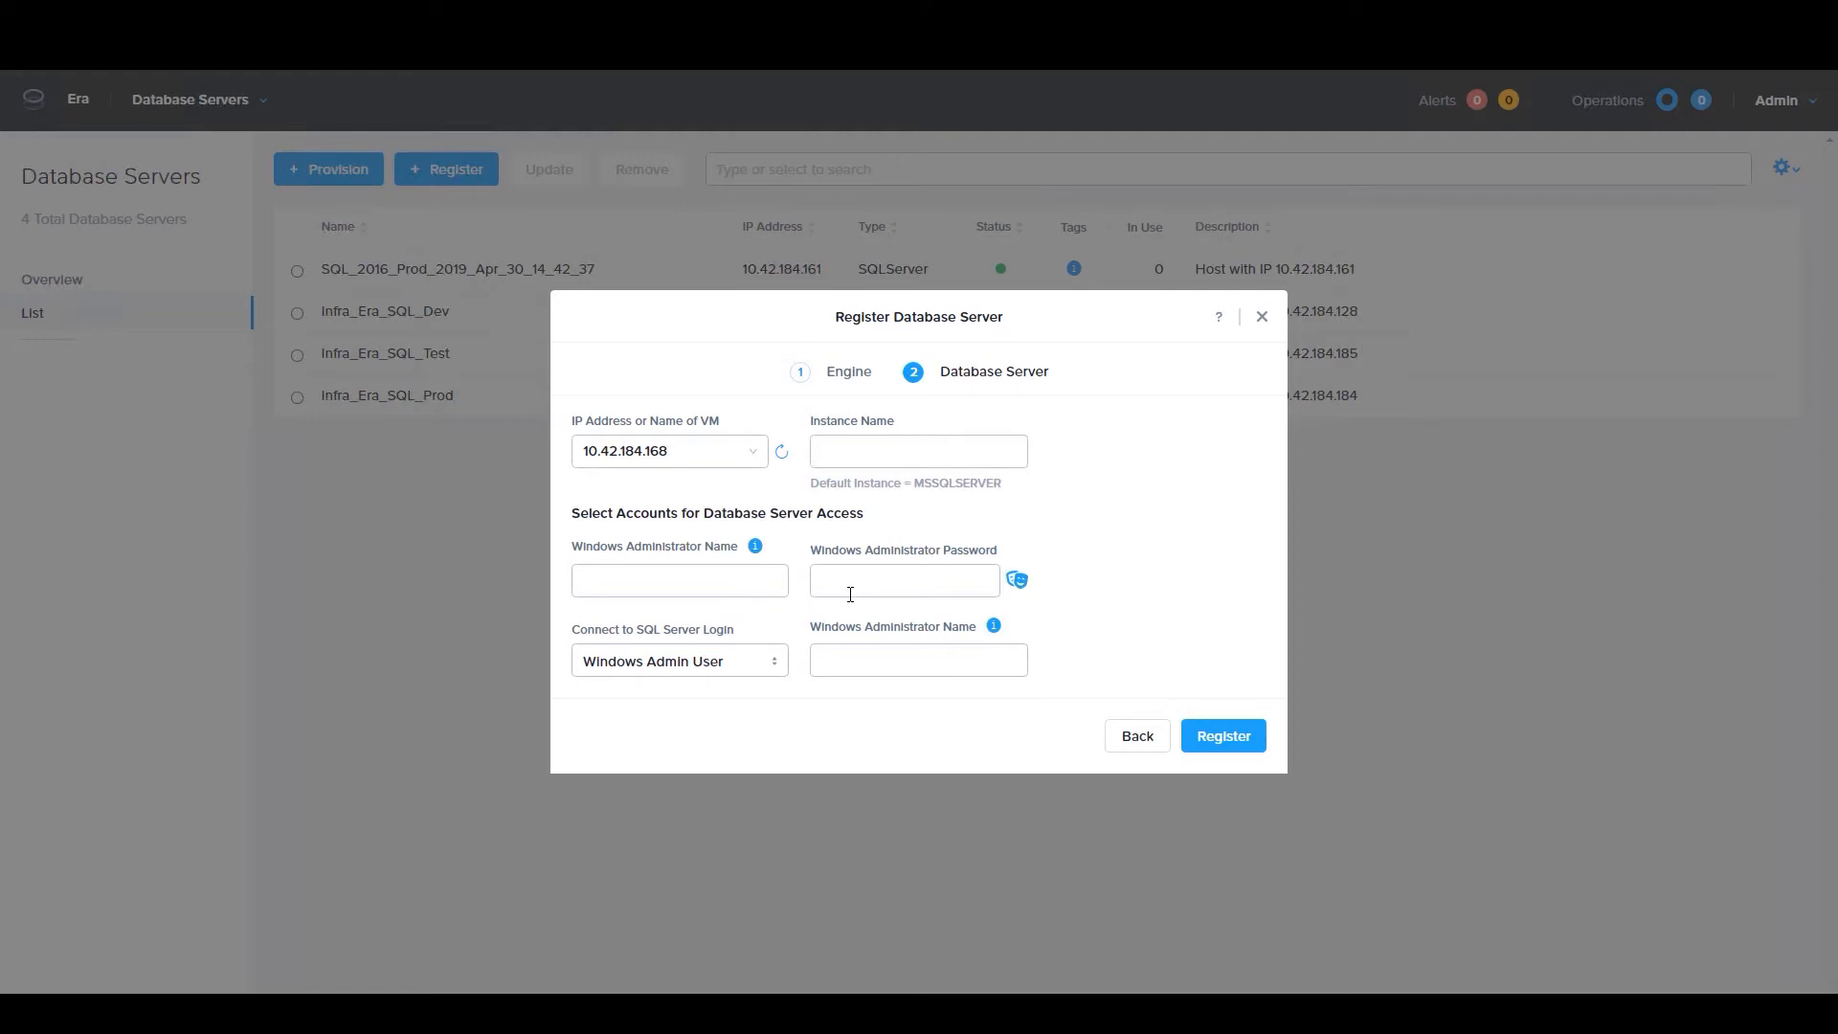
left_click(1263, 317)
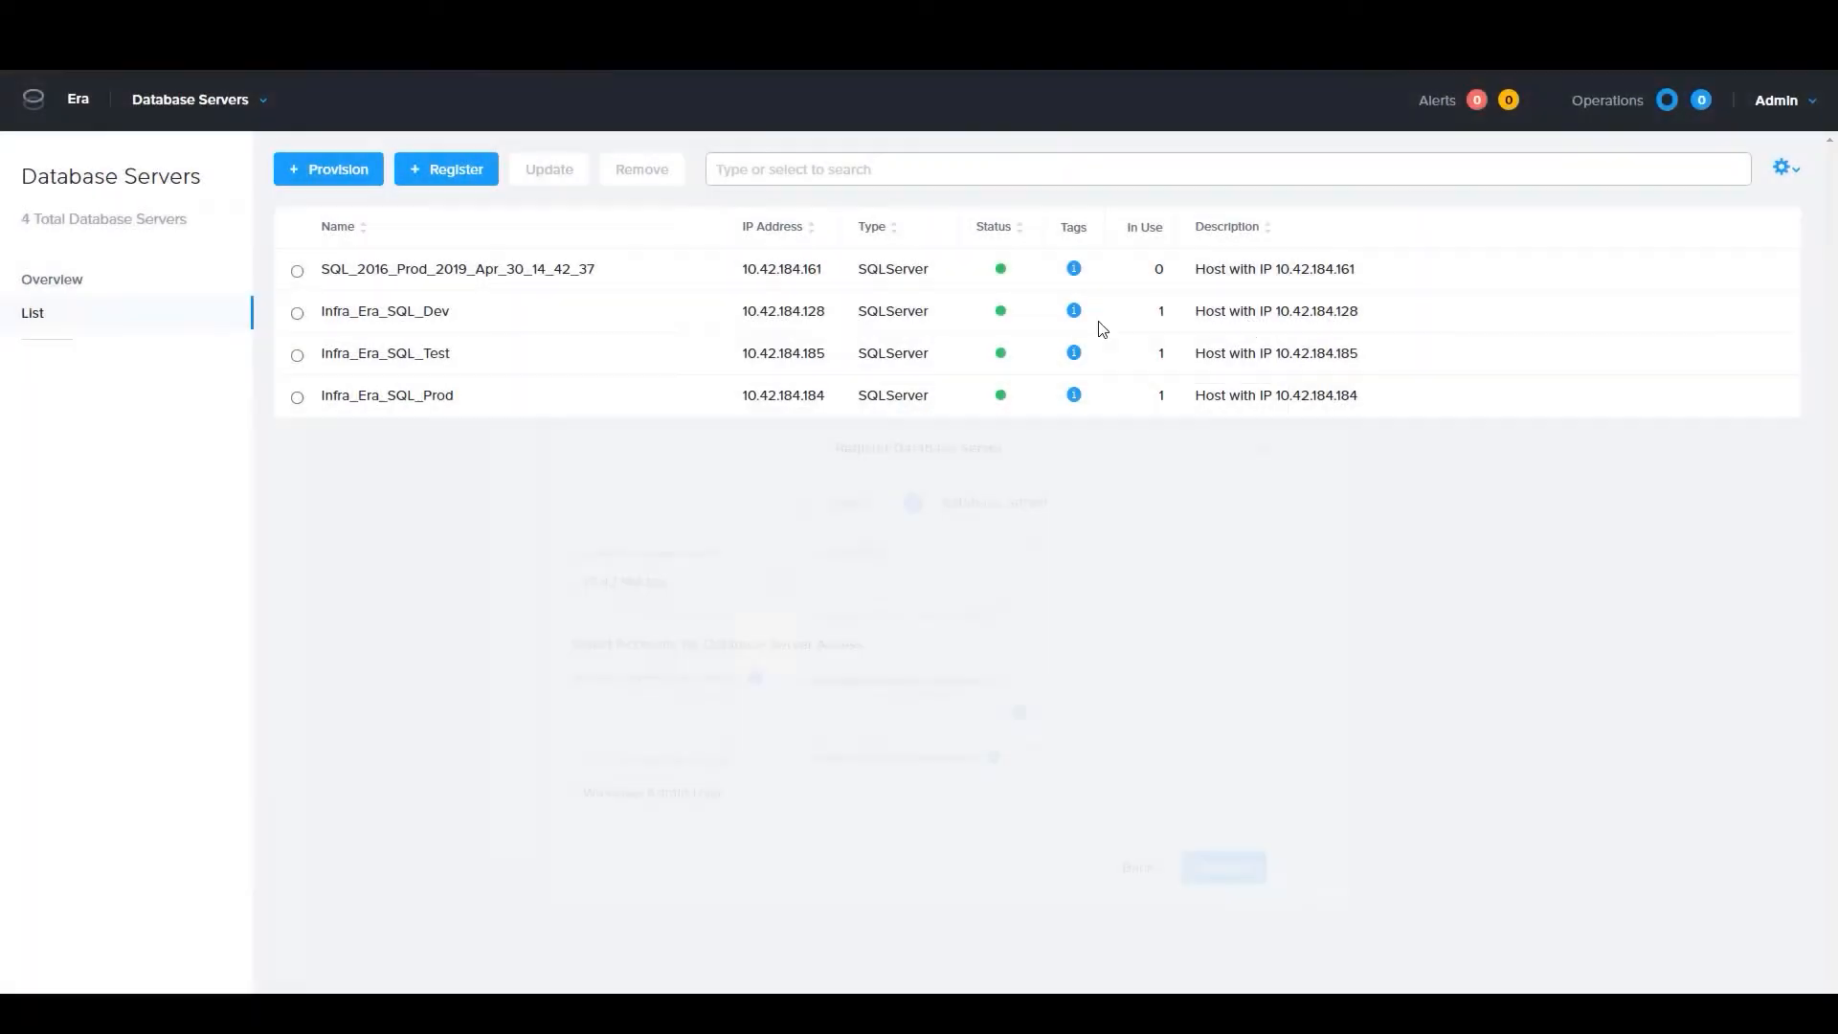
Start provisioning a database server, view the Time Machine source, and choose the SQL_2016_Prod software profile as the source
left_click(351, 180)
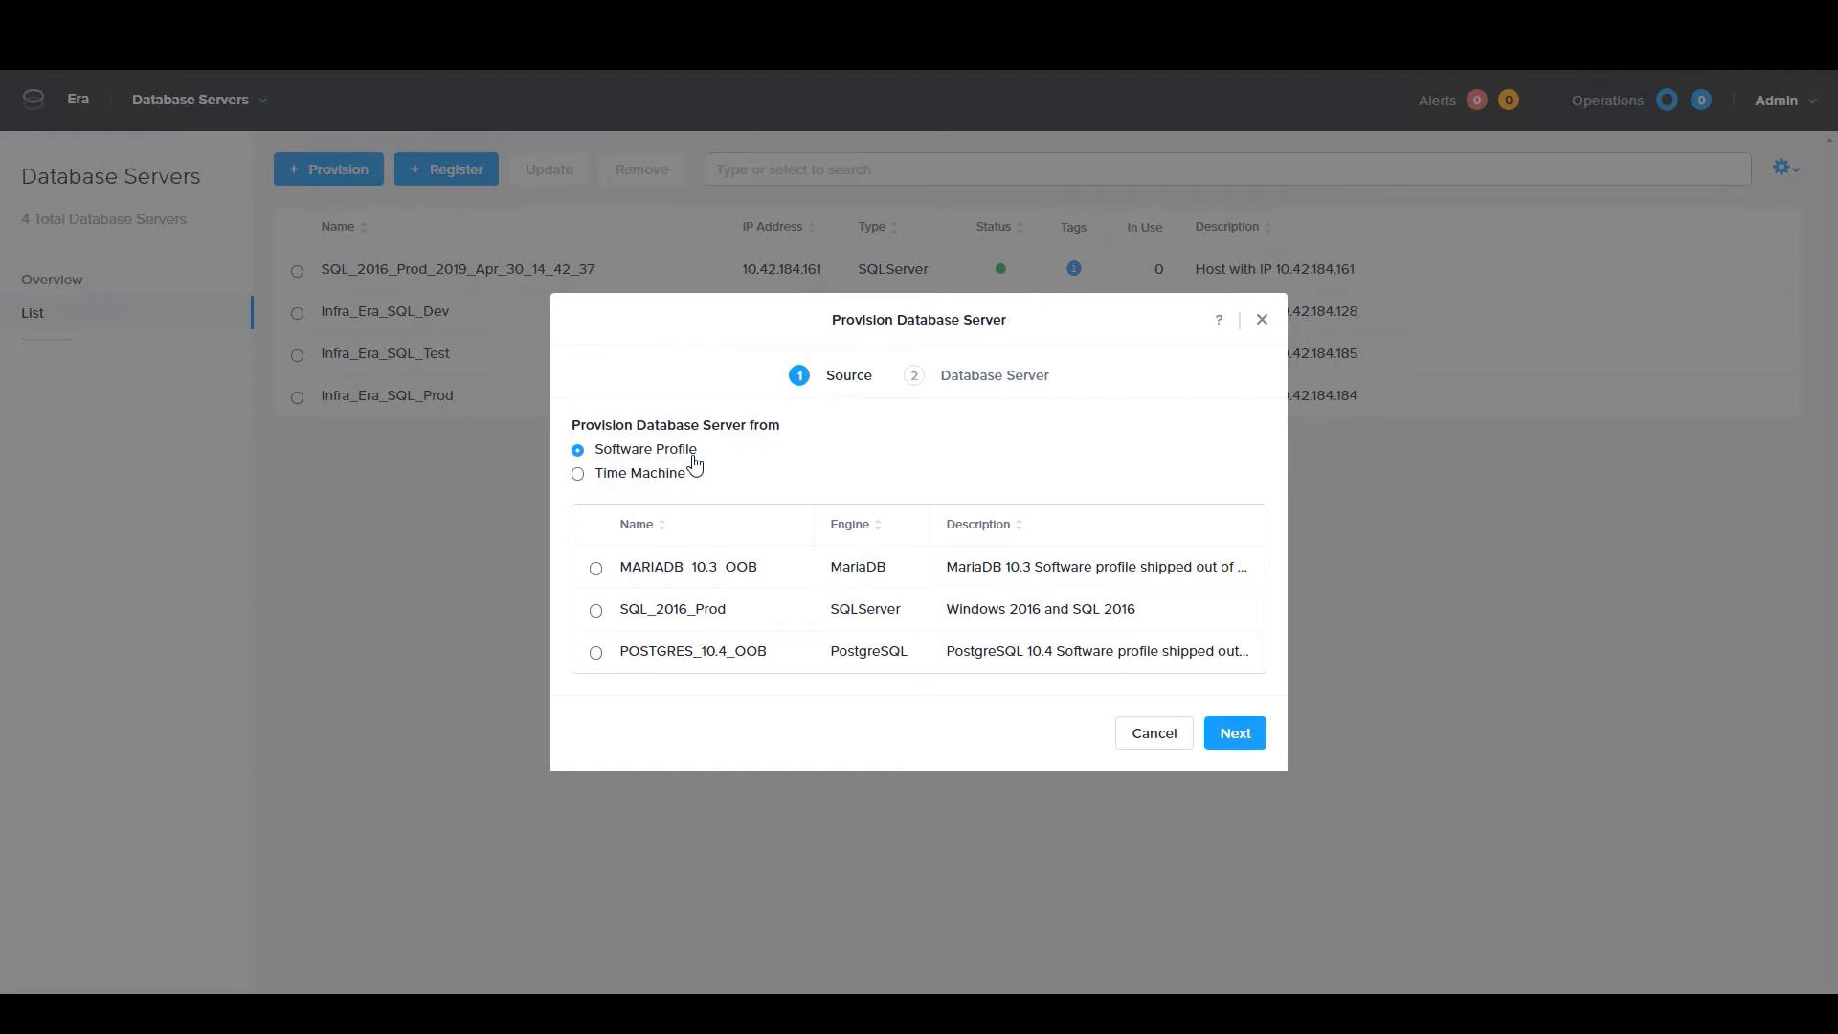
left_click(578, 475)
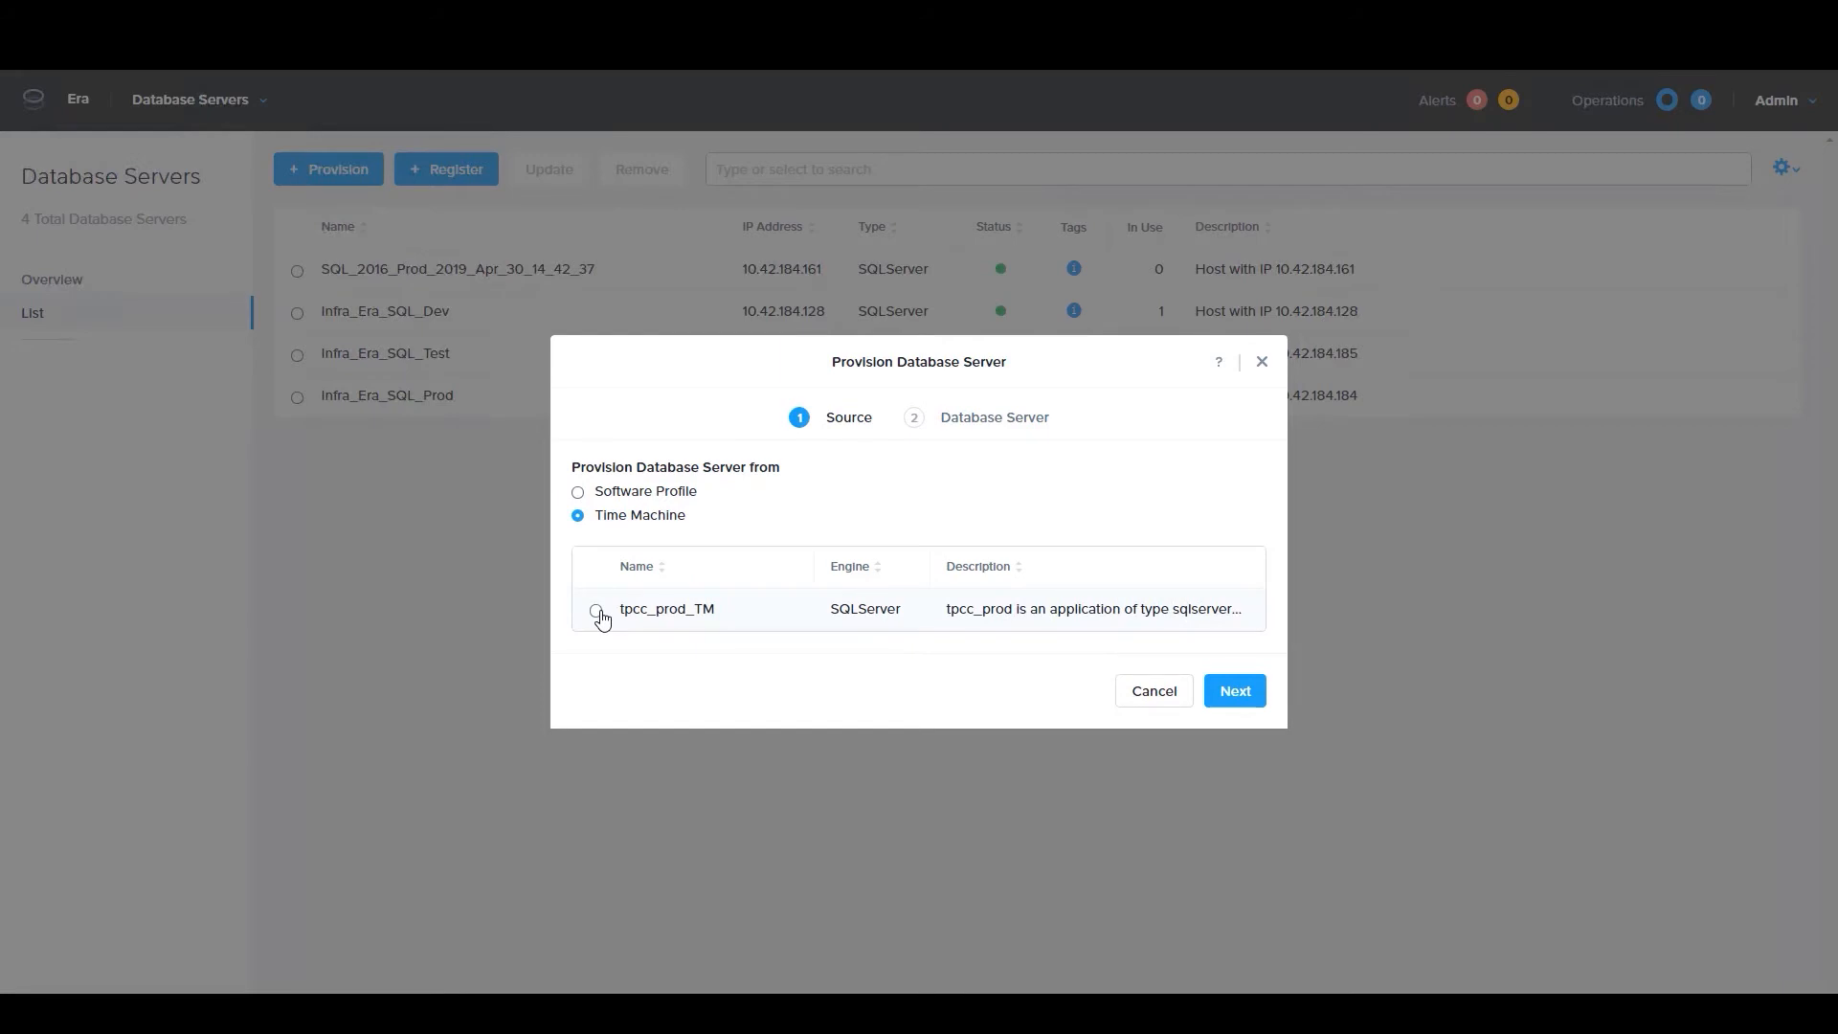
left_click(580, 494)
left_click(596, 611)
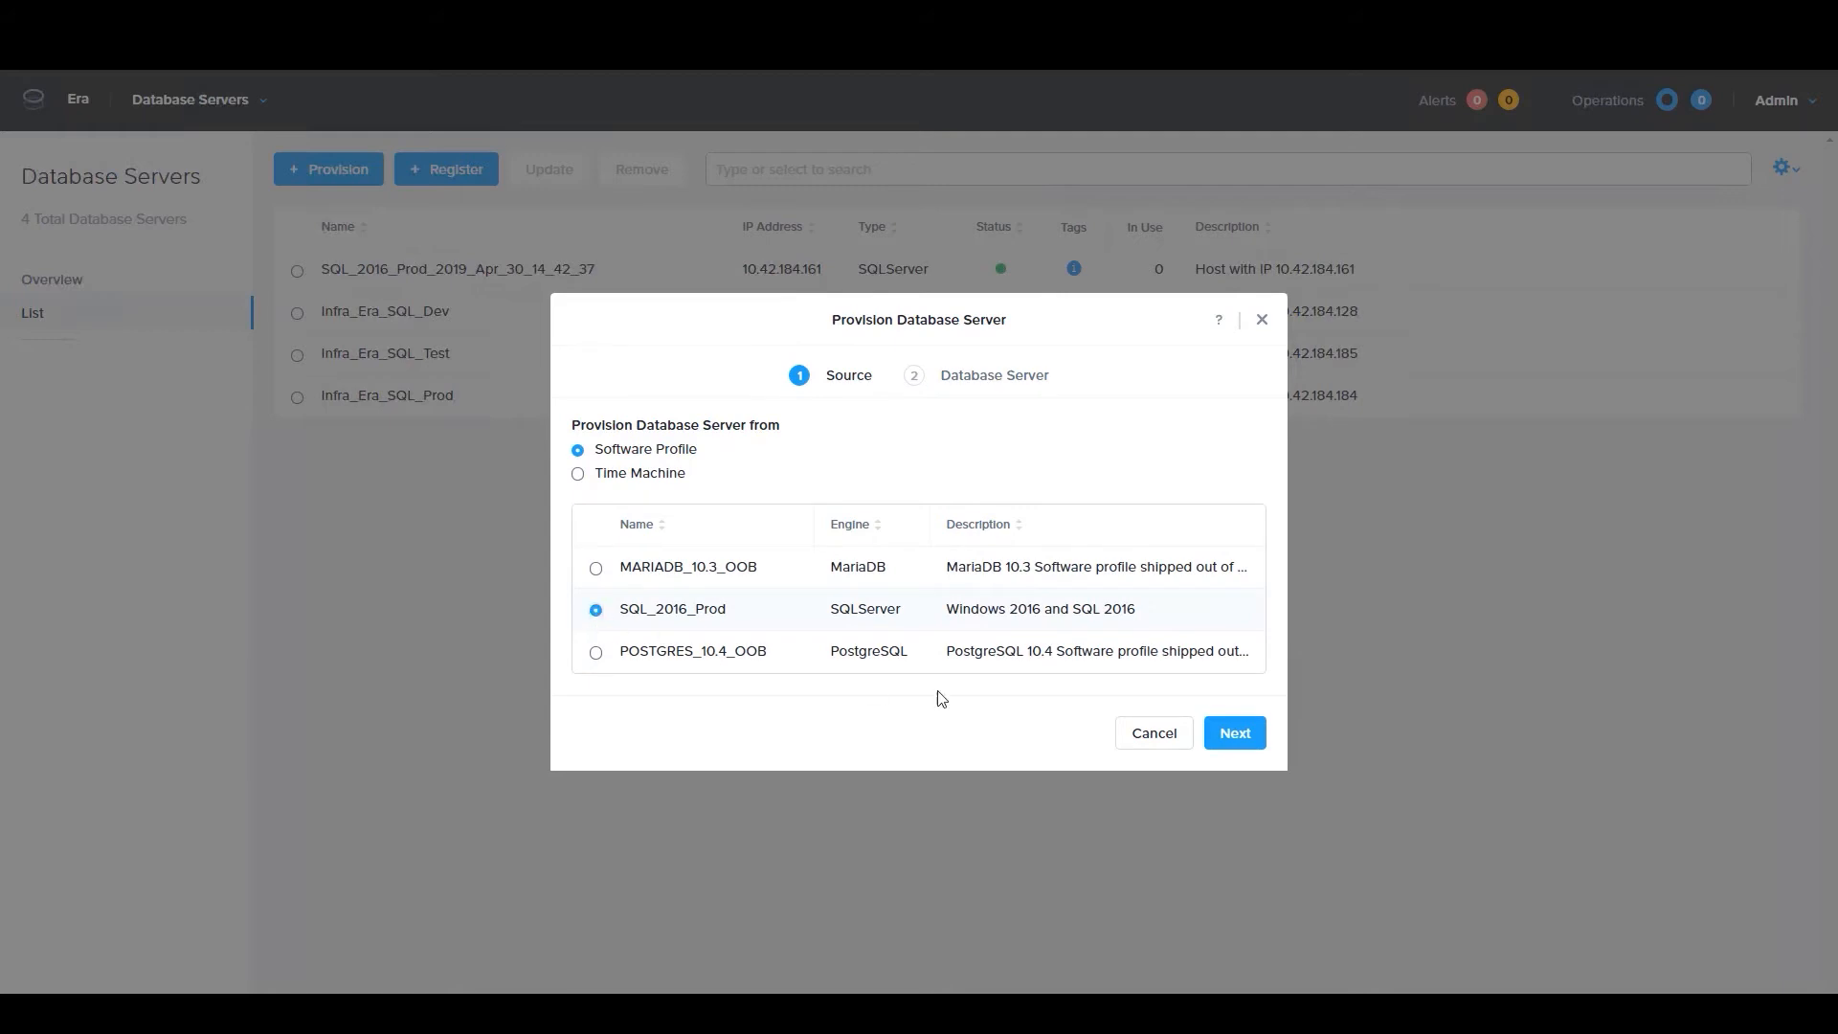
left_click(1233, 732)
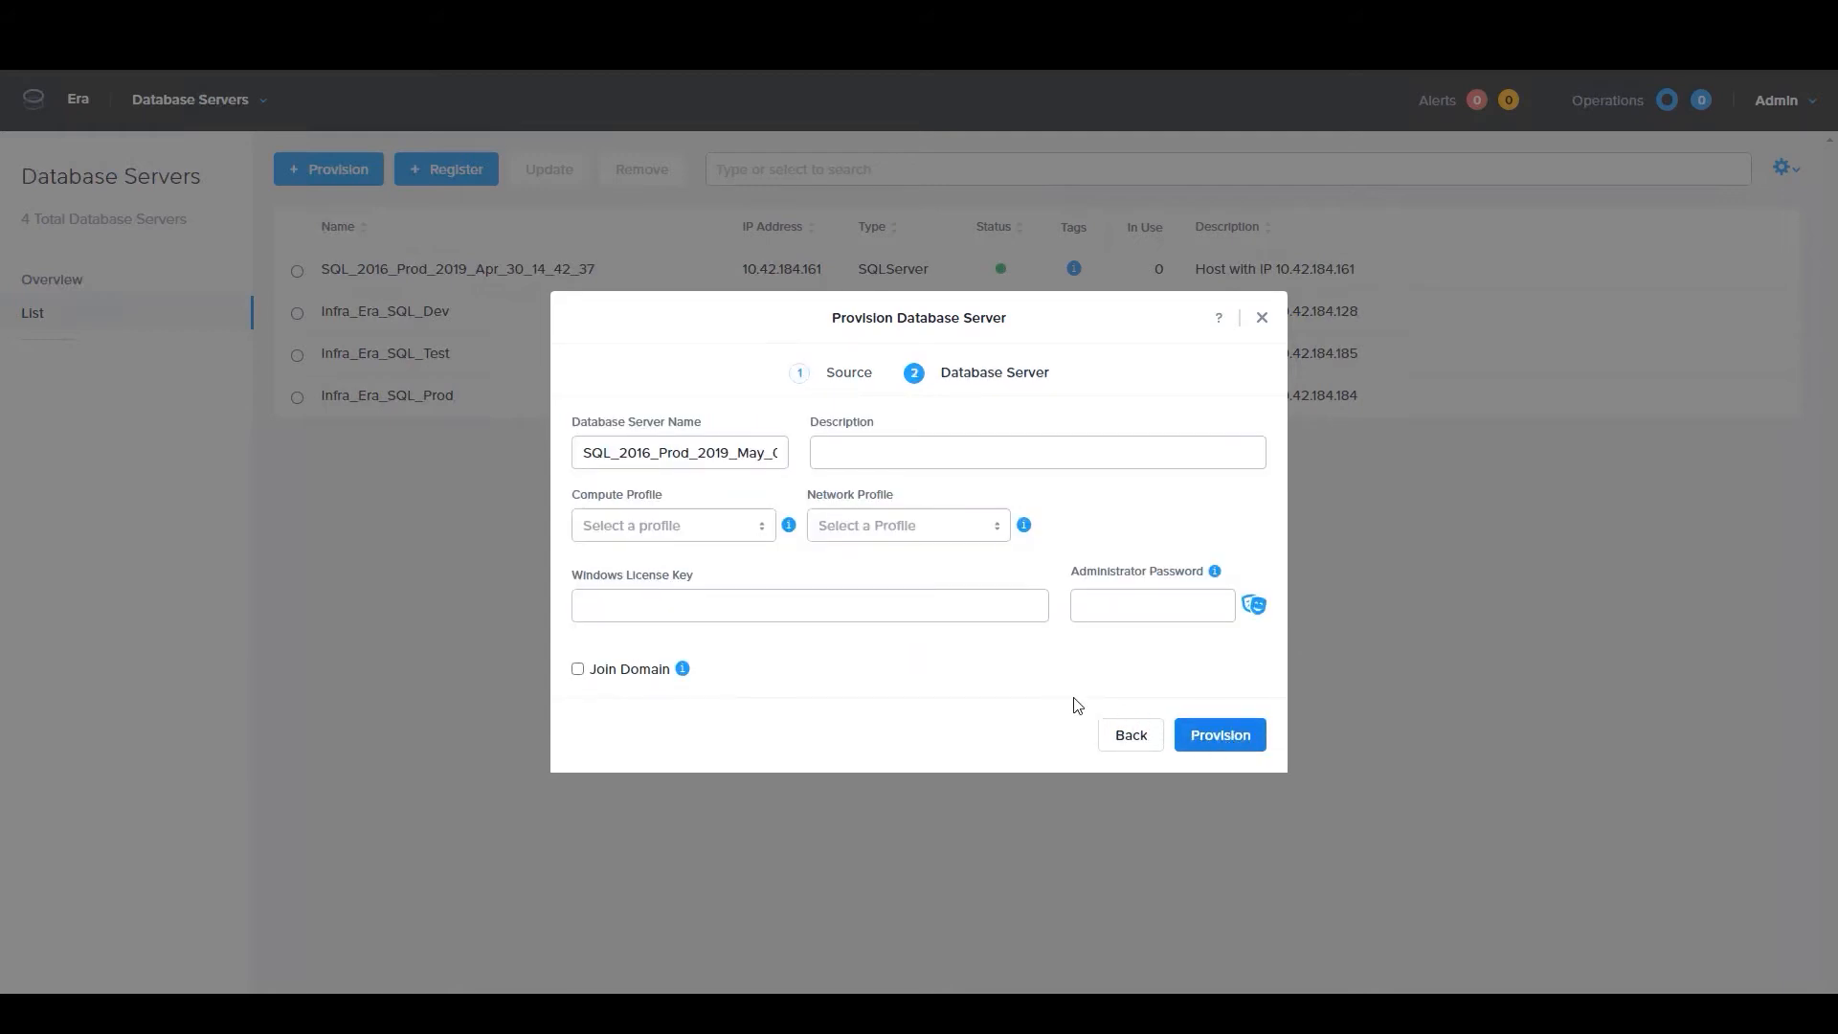
Assign DEFAULT_OOB_COMPUTE and DEFAULT_OOB_SQLSERVER_NETWORK to the new server, enable joining a domain, and close the form without provisioning
left_click(679, 518)
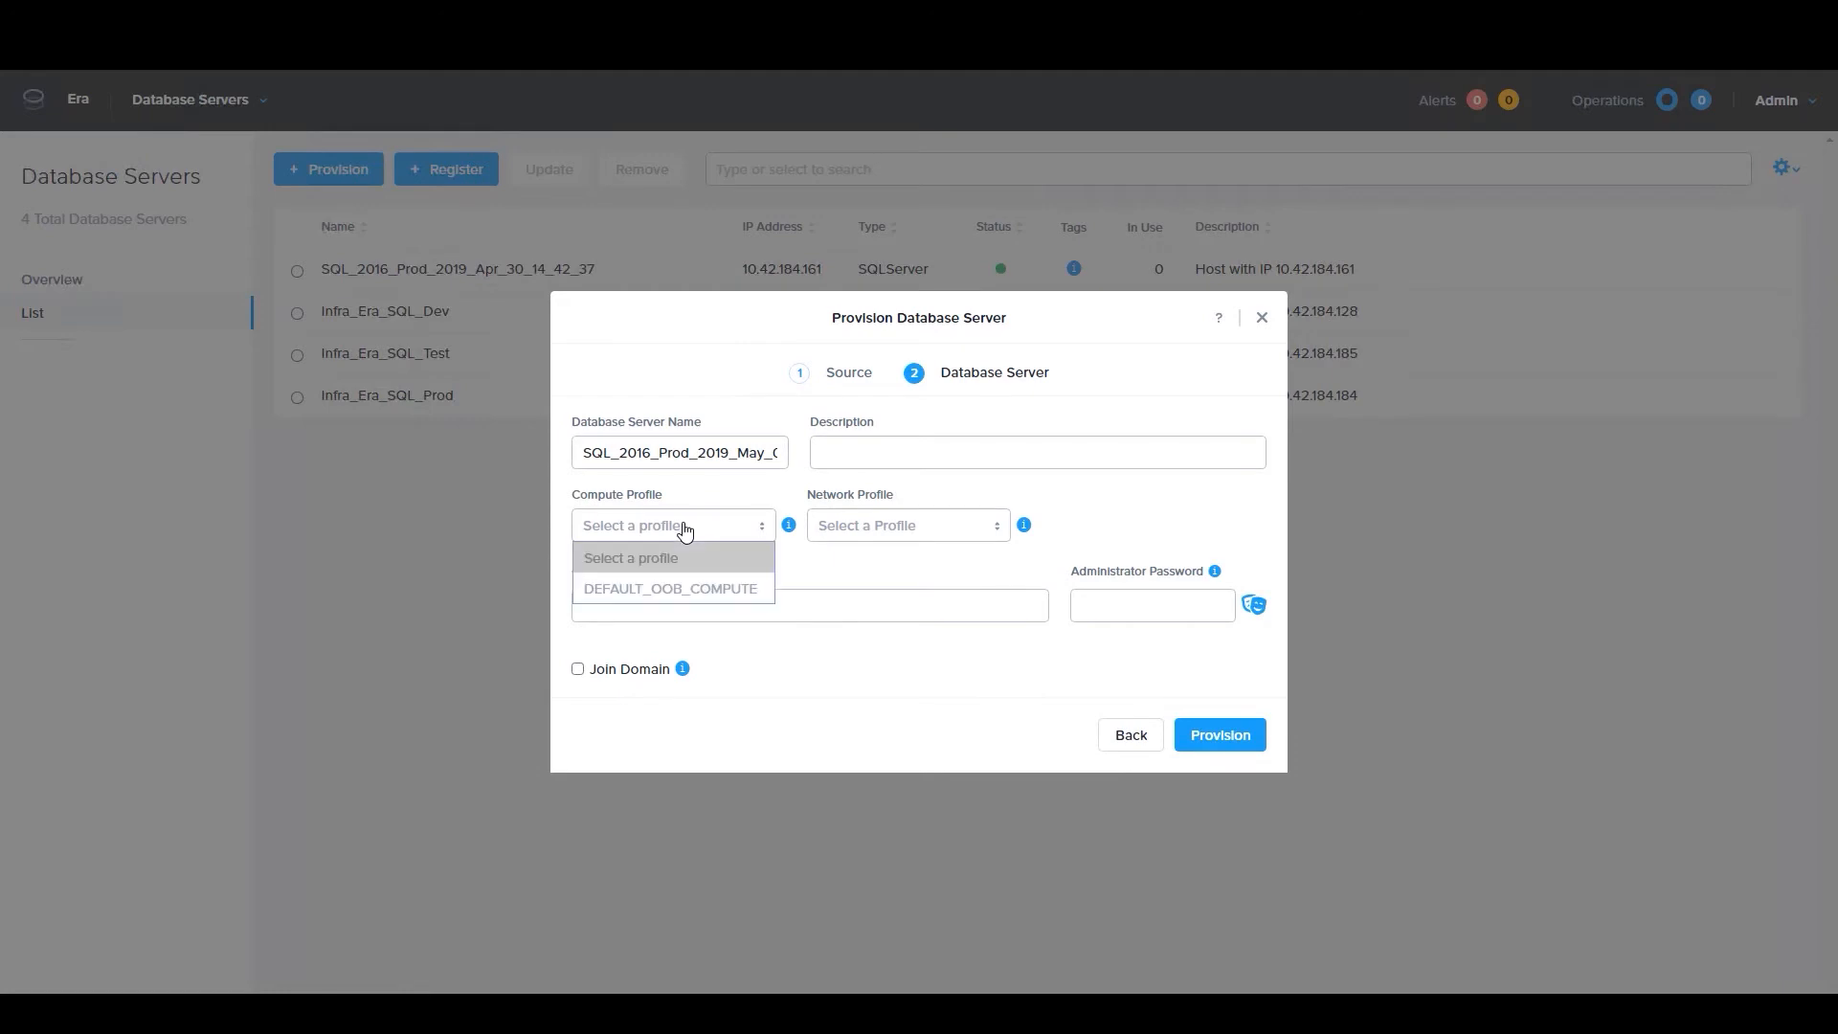
left_click(727, 590)
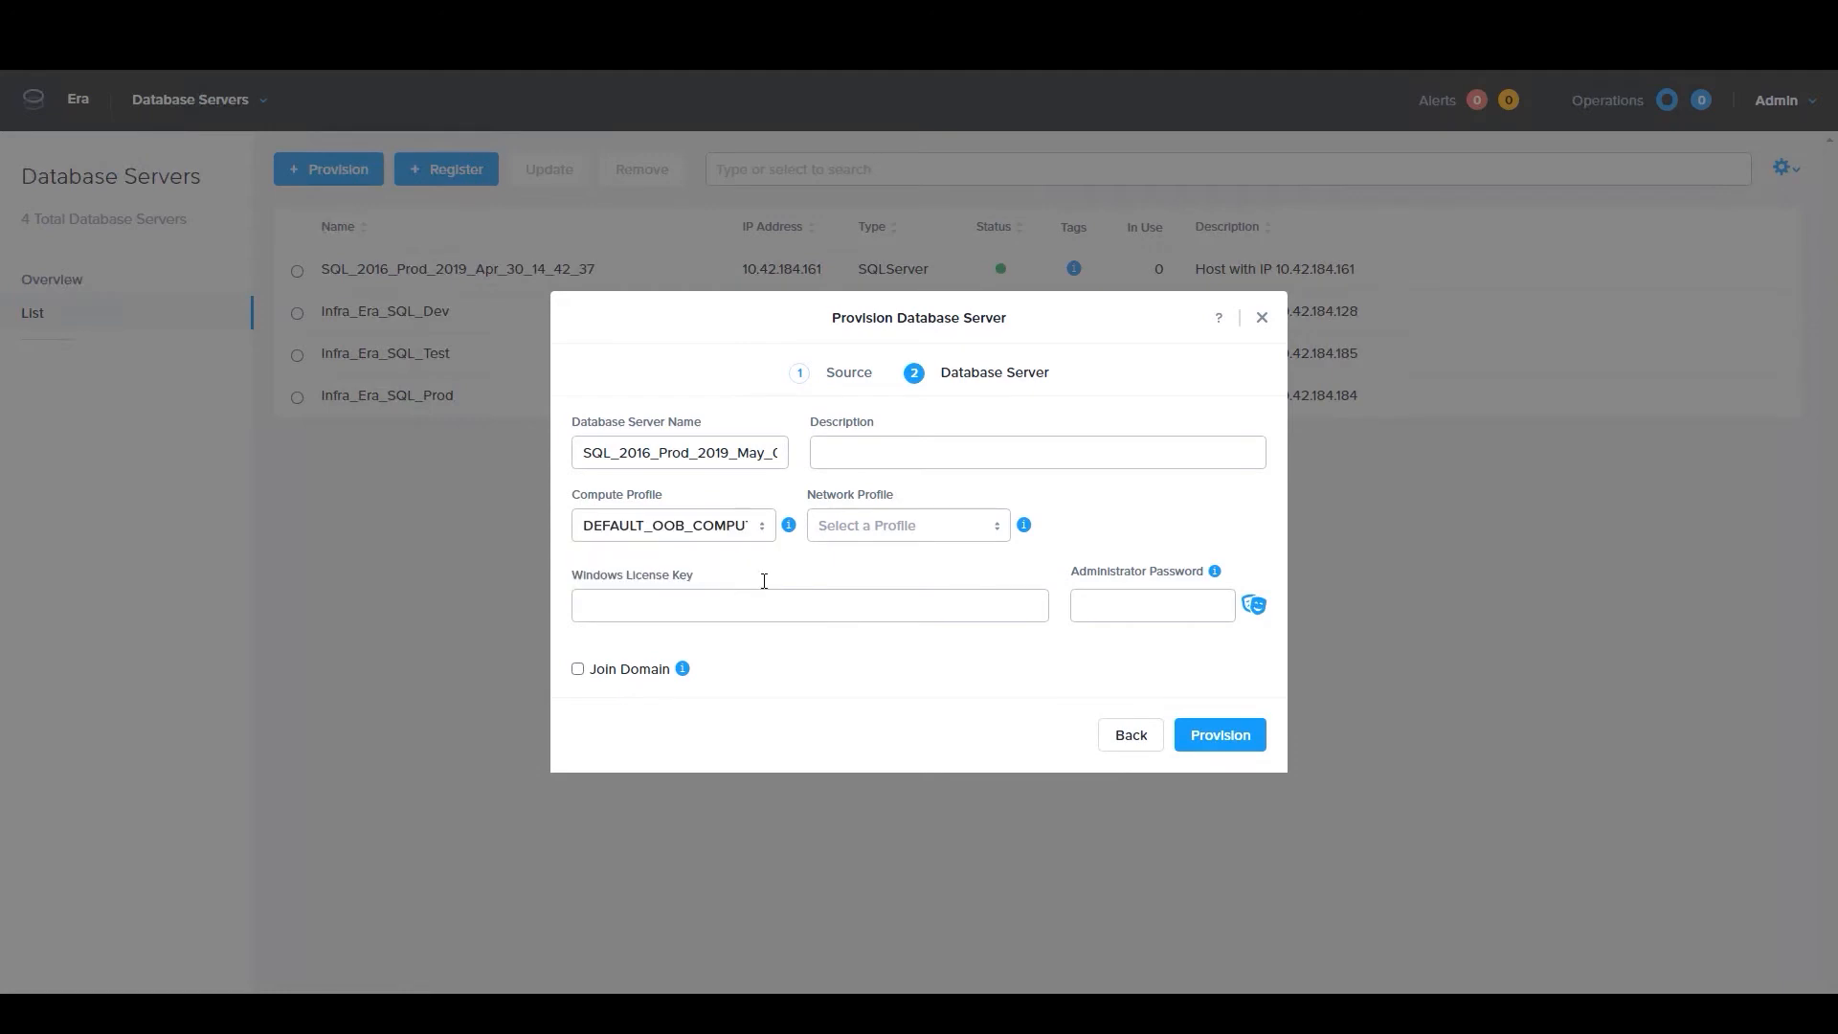
left_click(902, 526)
left_click(917, 588)
left_click(579, 670)
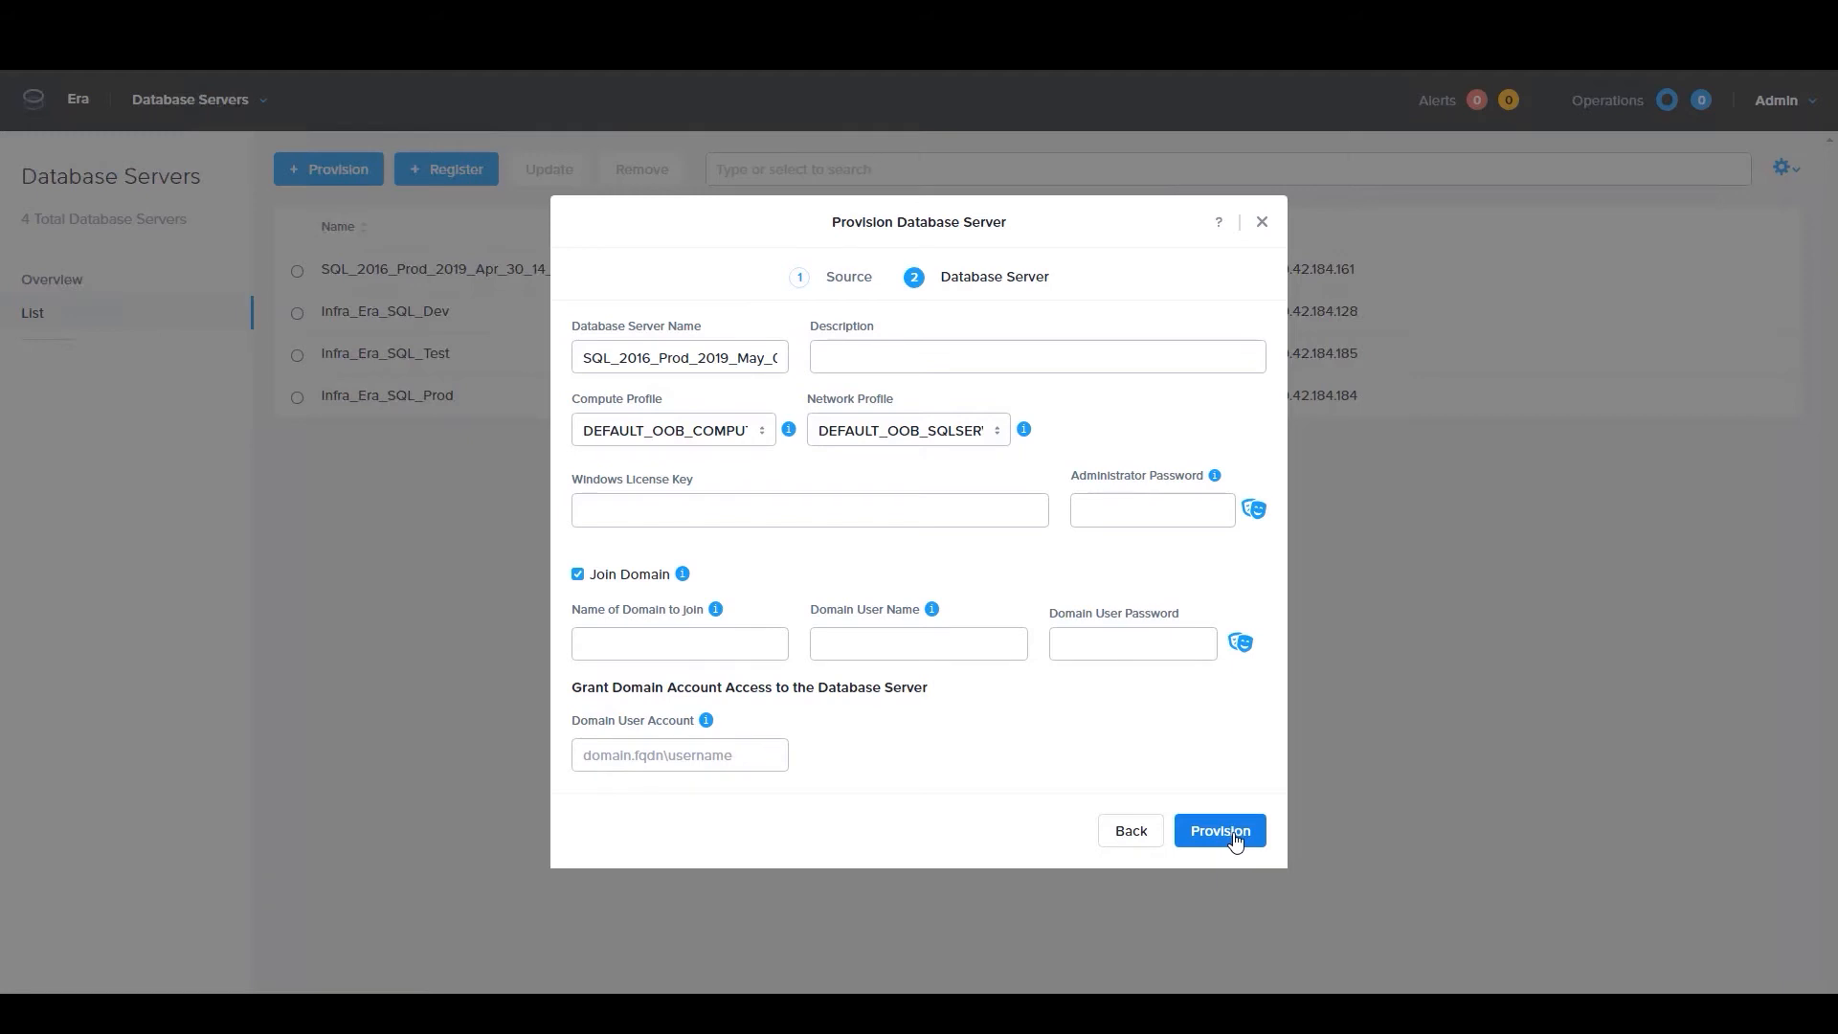
left_click(1261, 223)
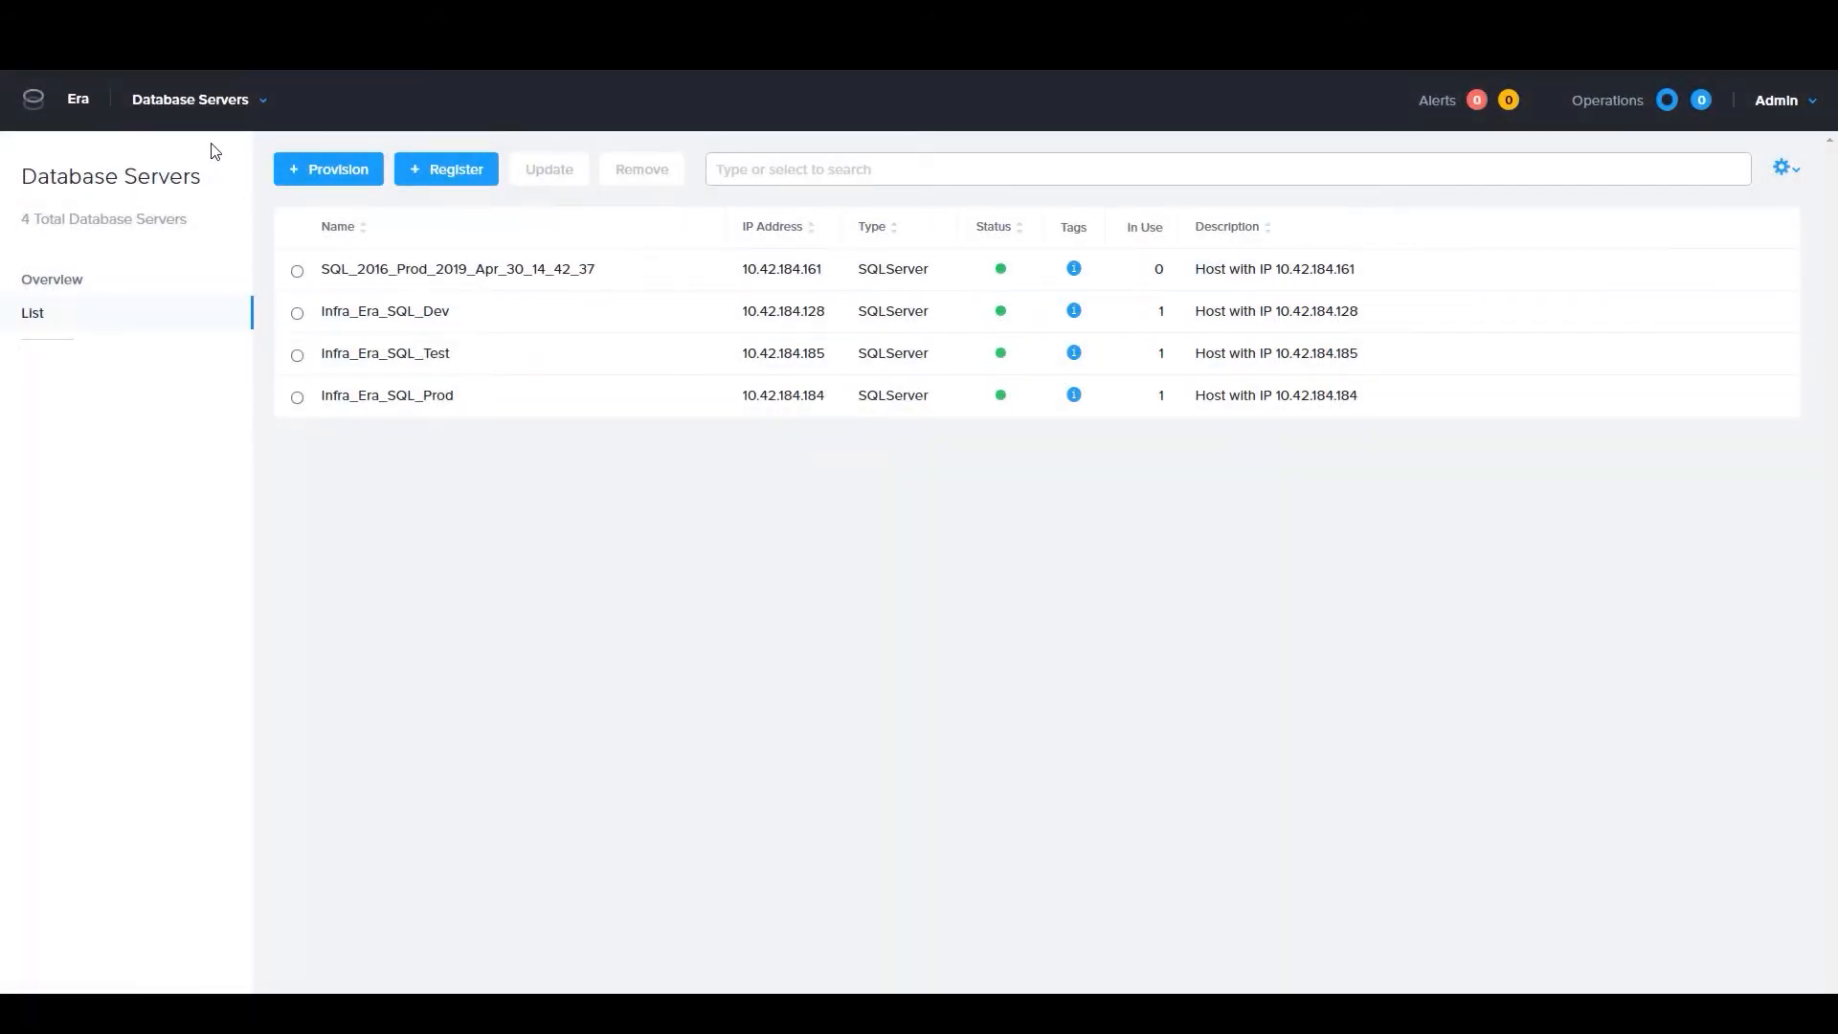
View the databases overview and open the list of SQL Server source databases
left_click(187, 108)
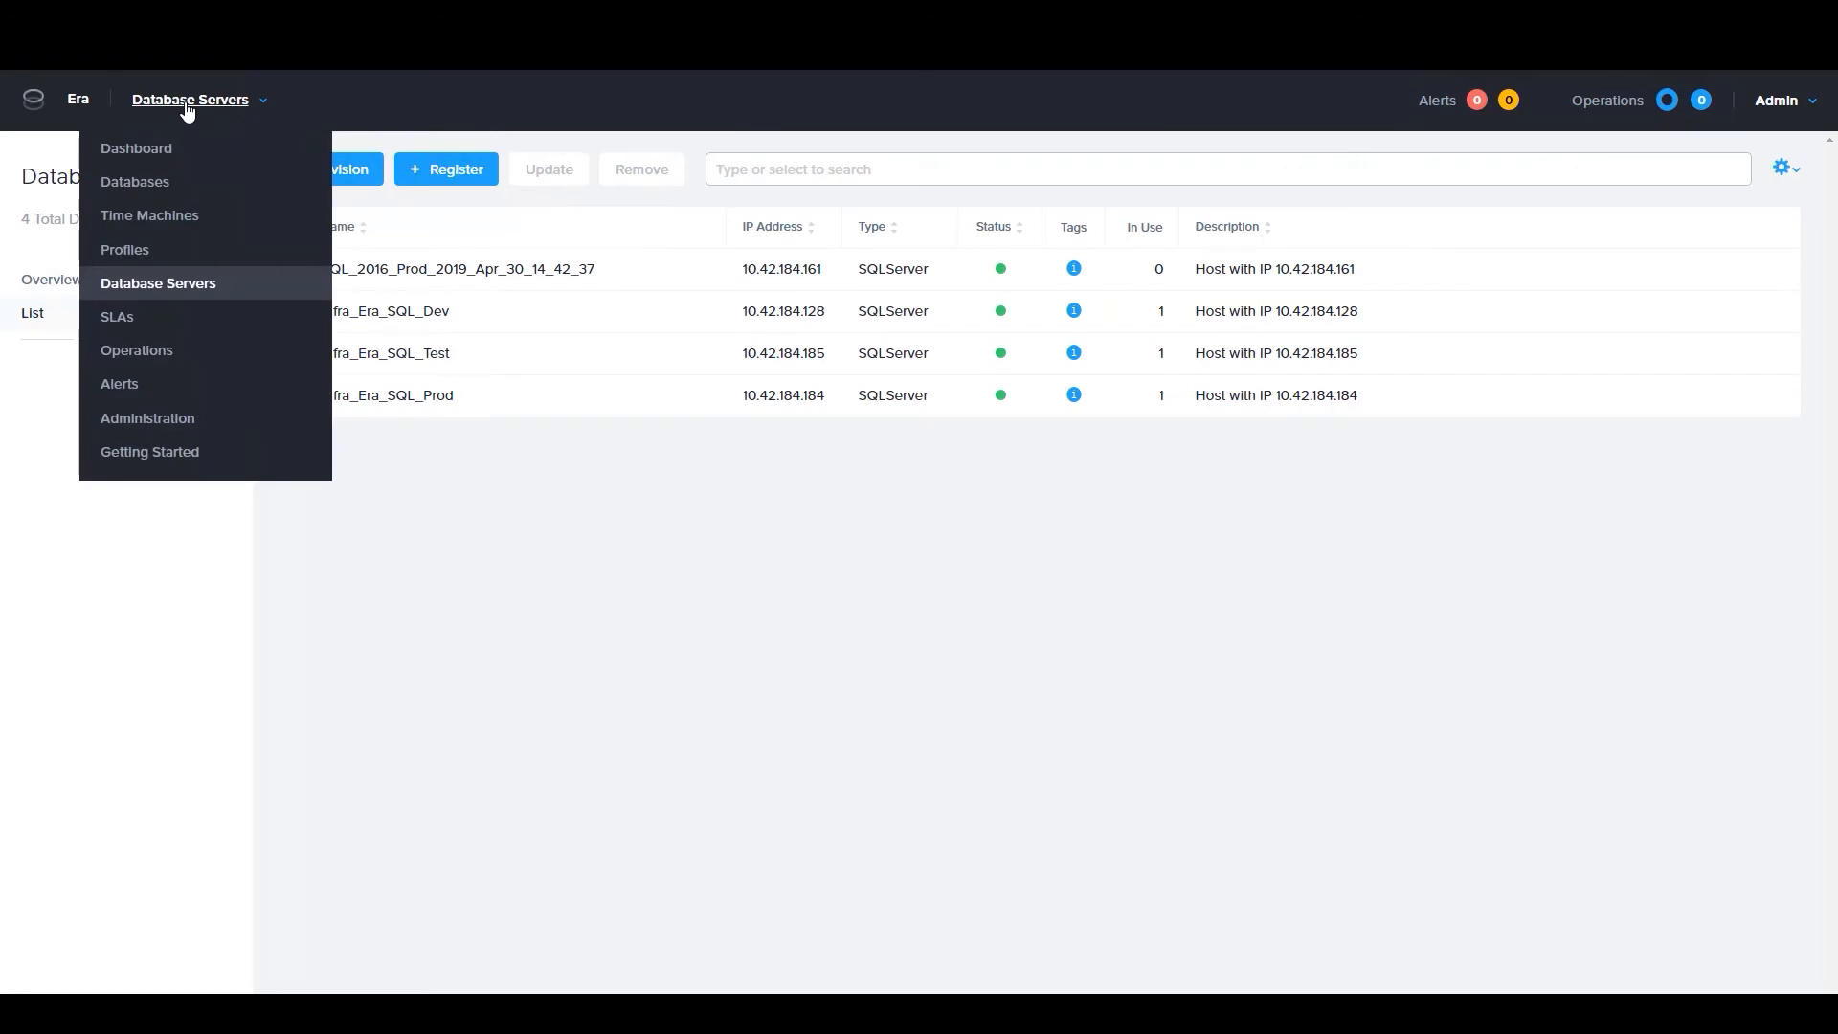
left_click(156, 184)
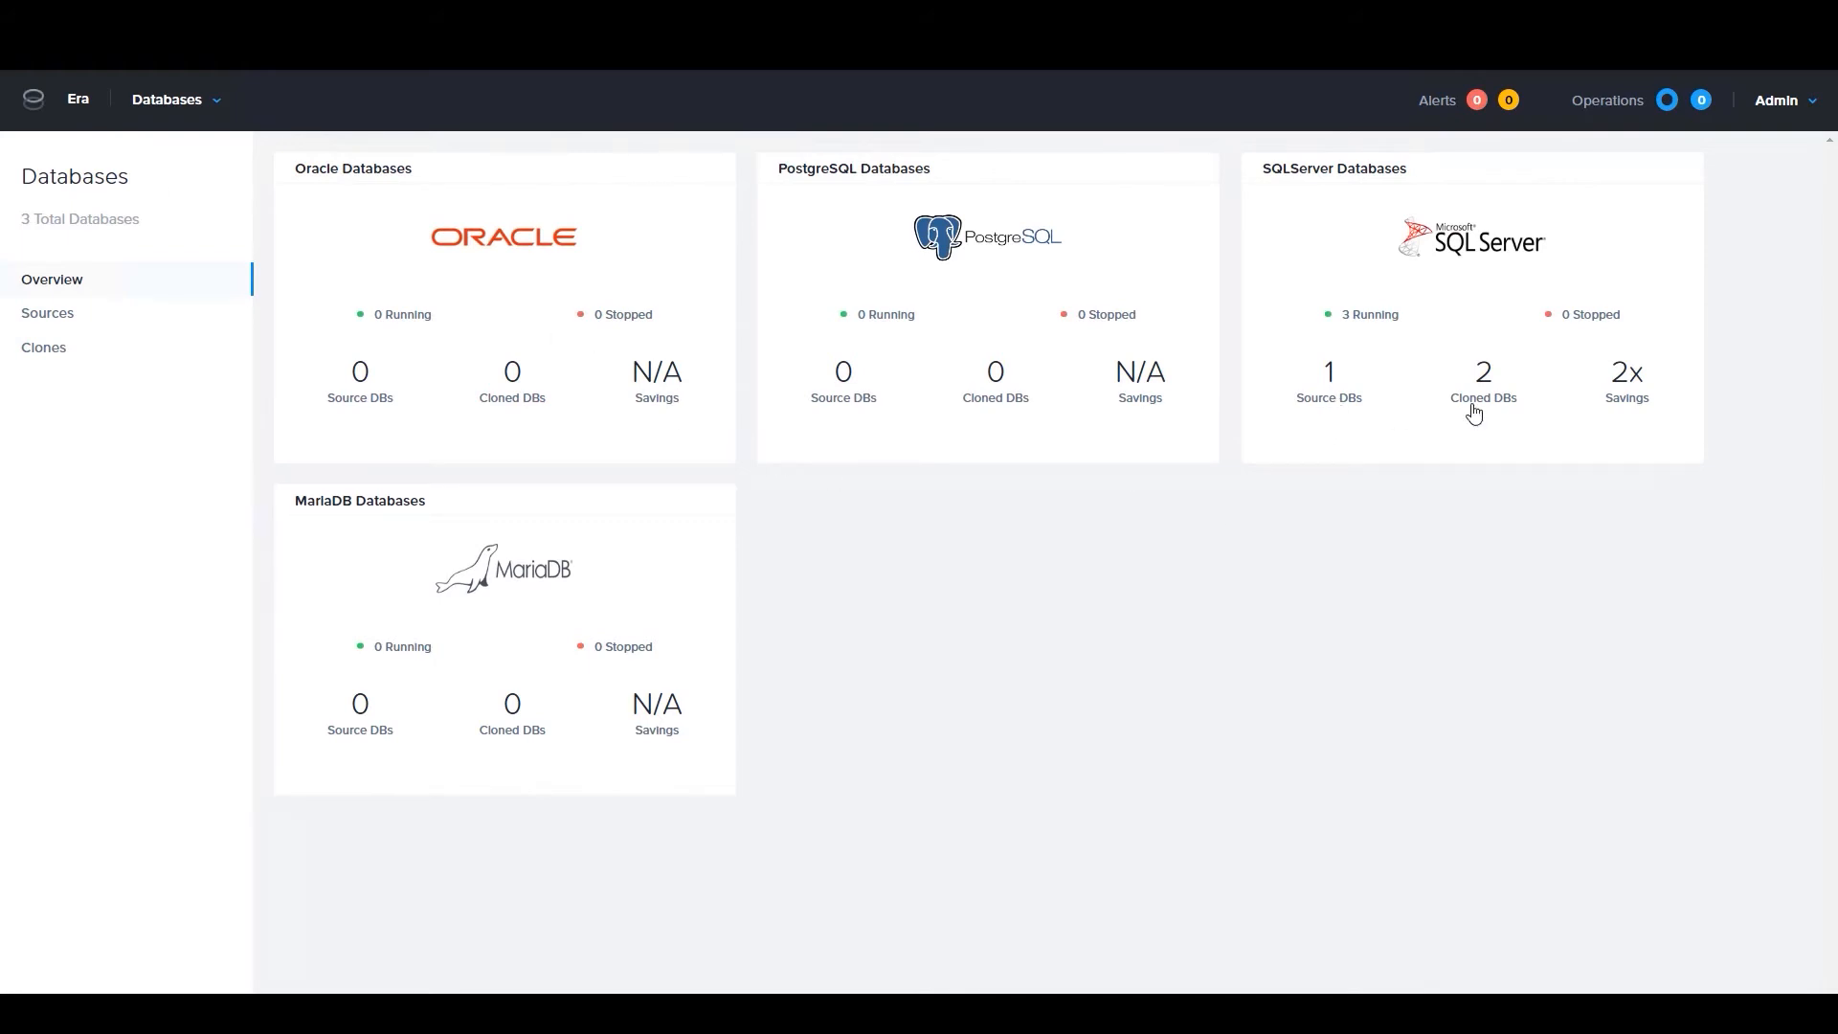
left_click(1325, 400)
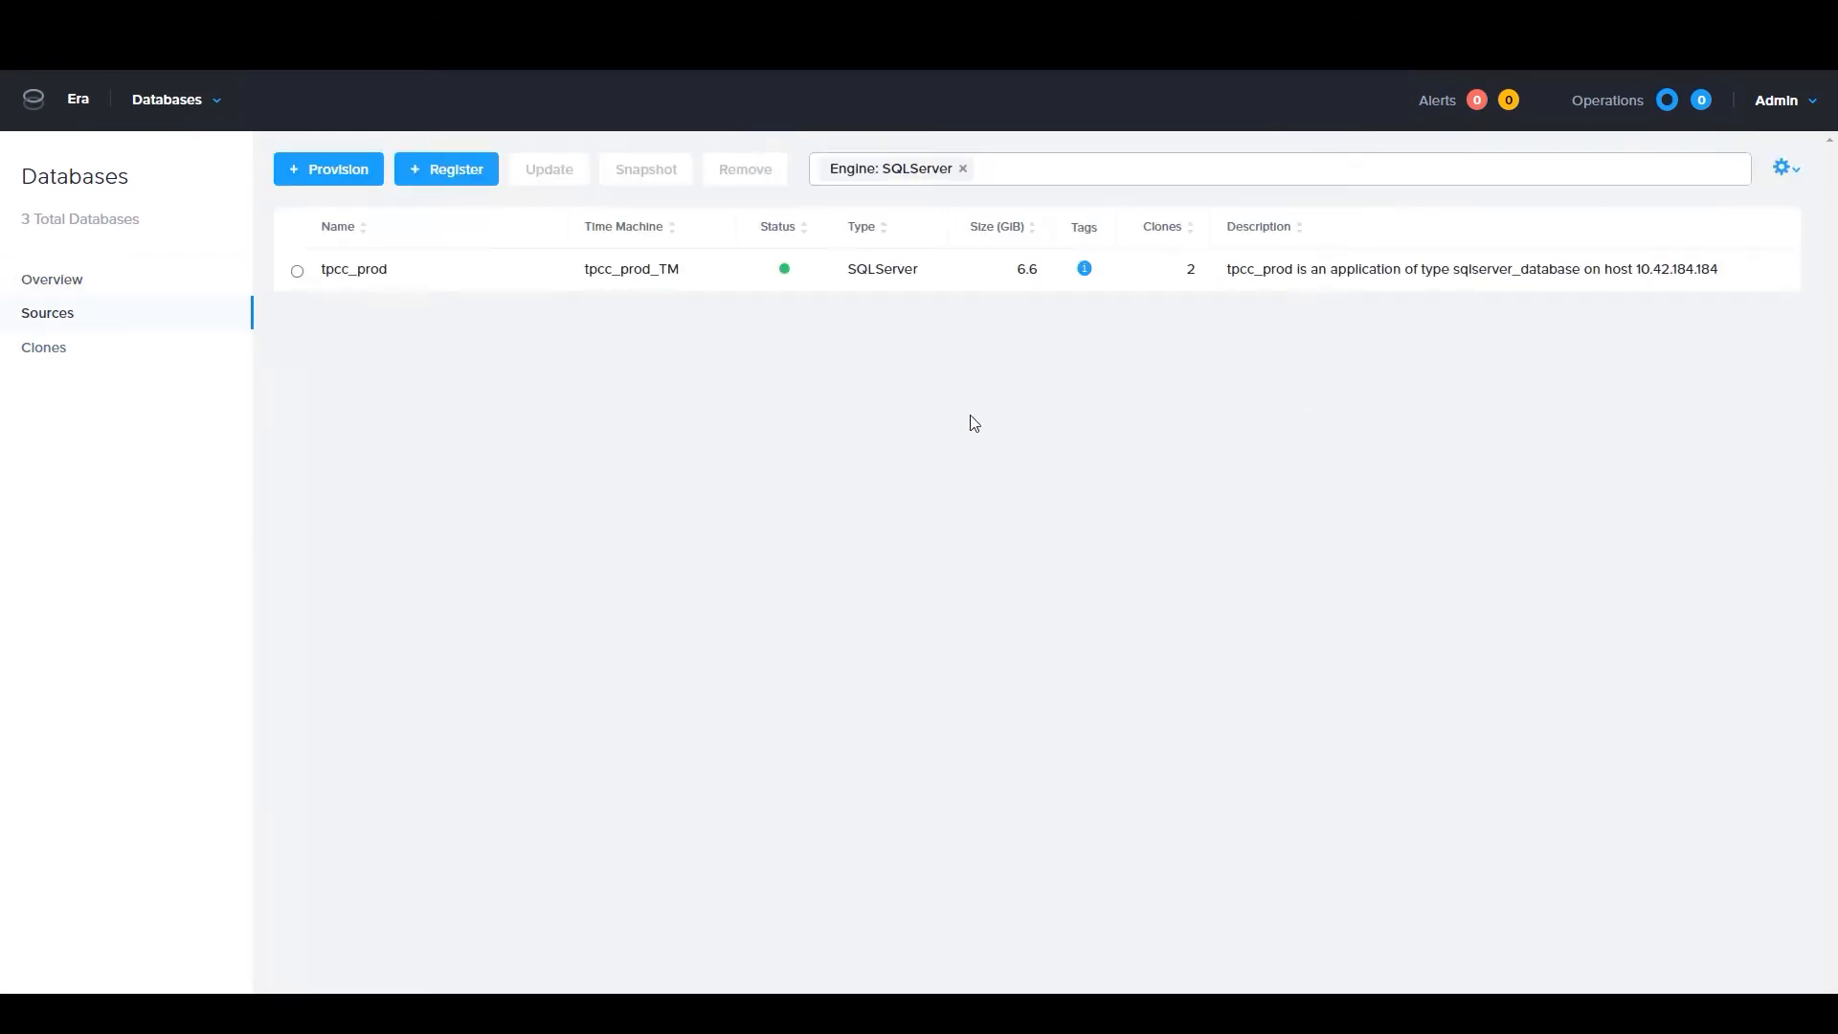
Start registering a SQL Server source database located on the registered server SQL_2016_Prod_2019_Apr_30_14_42_37
left_click(449, 177)
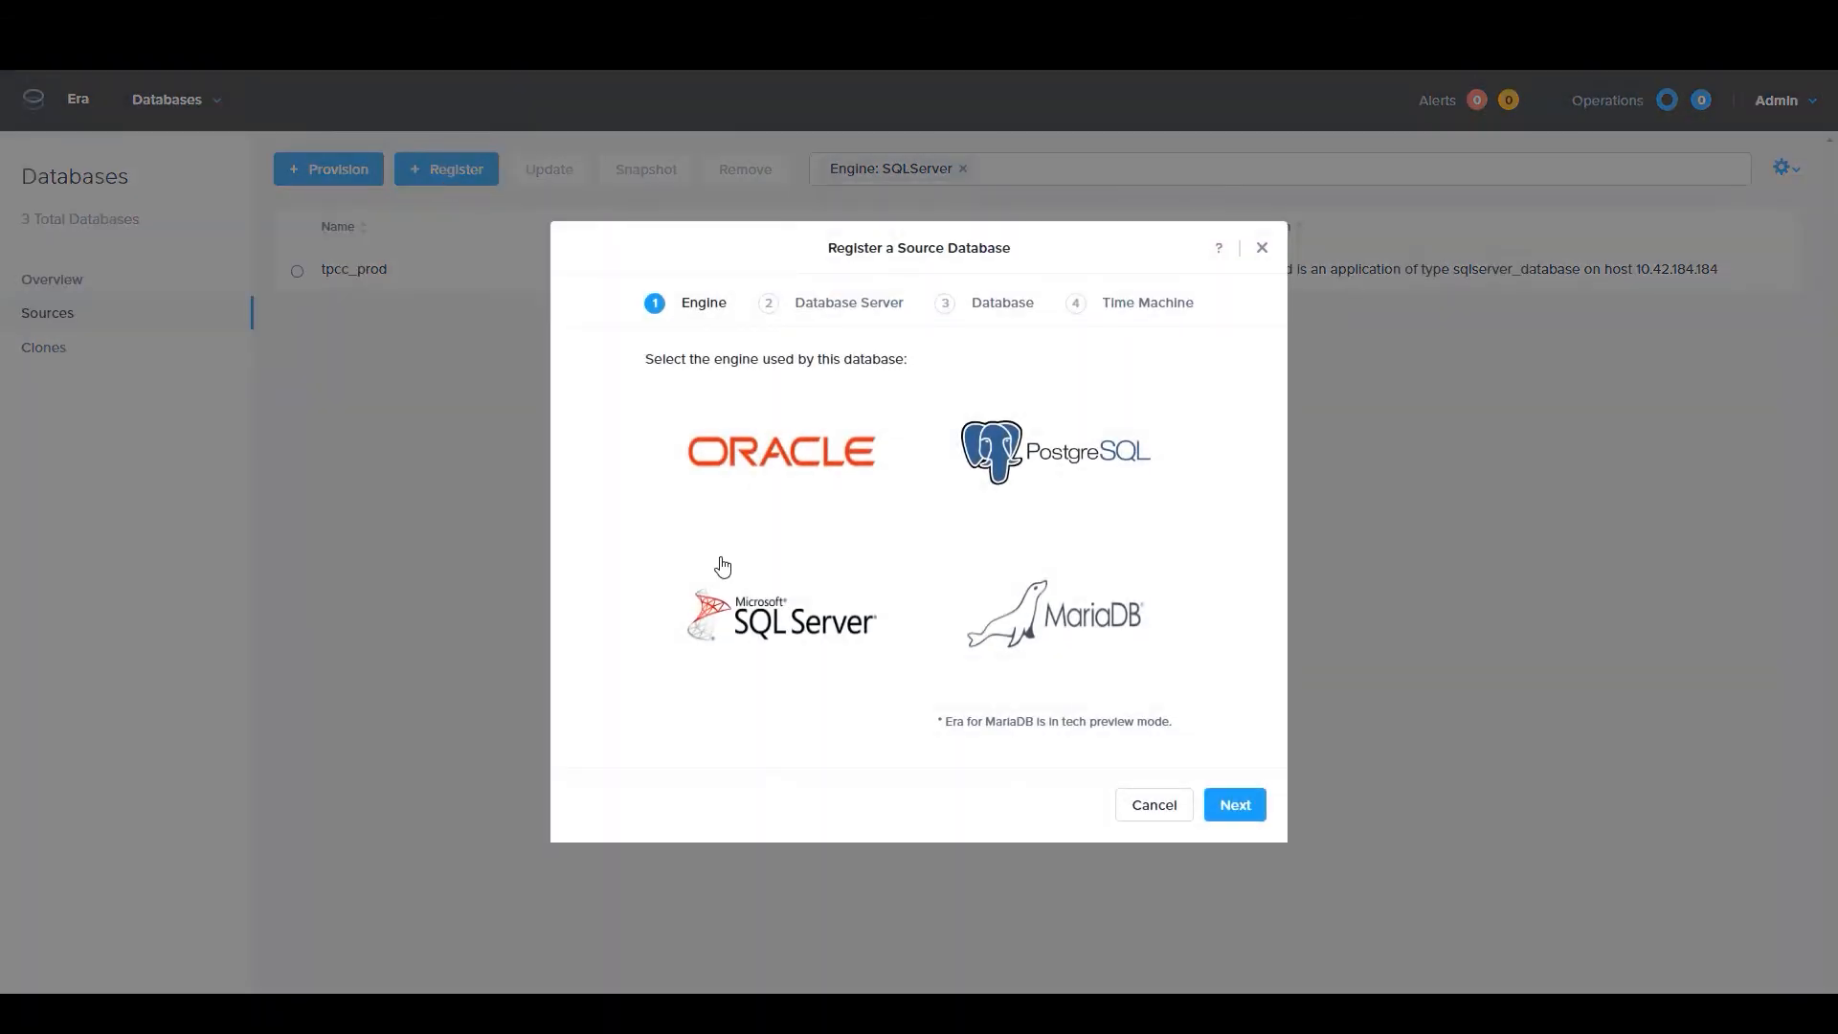
left_click(771, 628)
left_click(1235, 805)
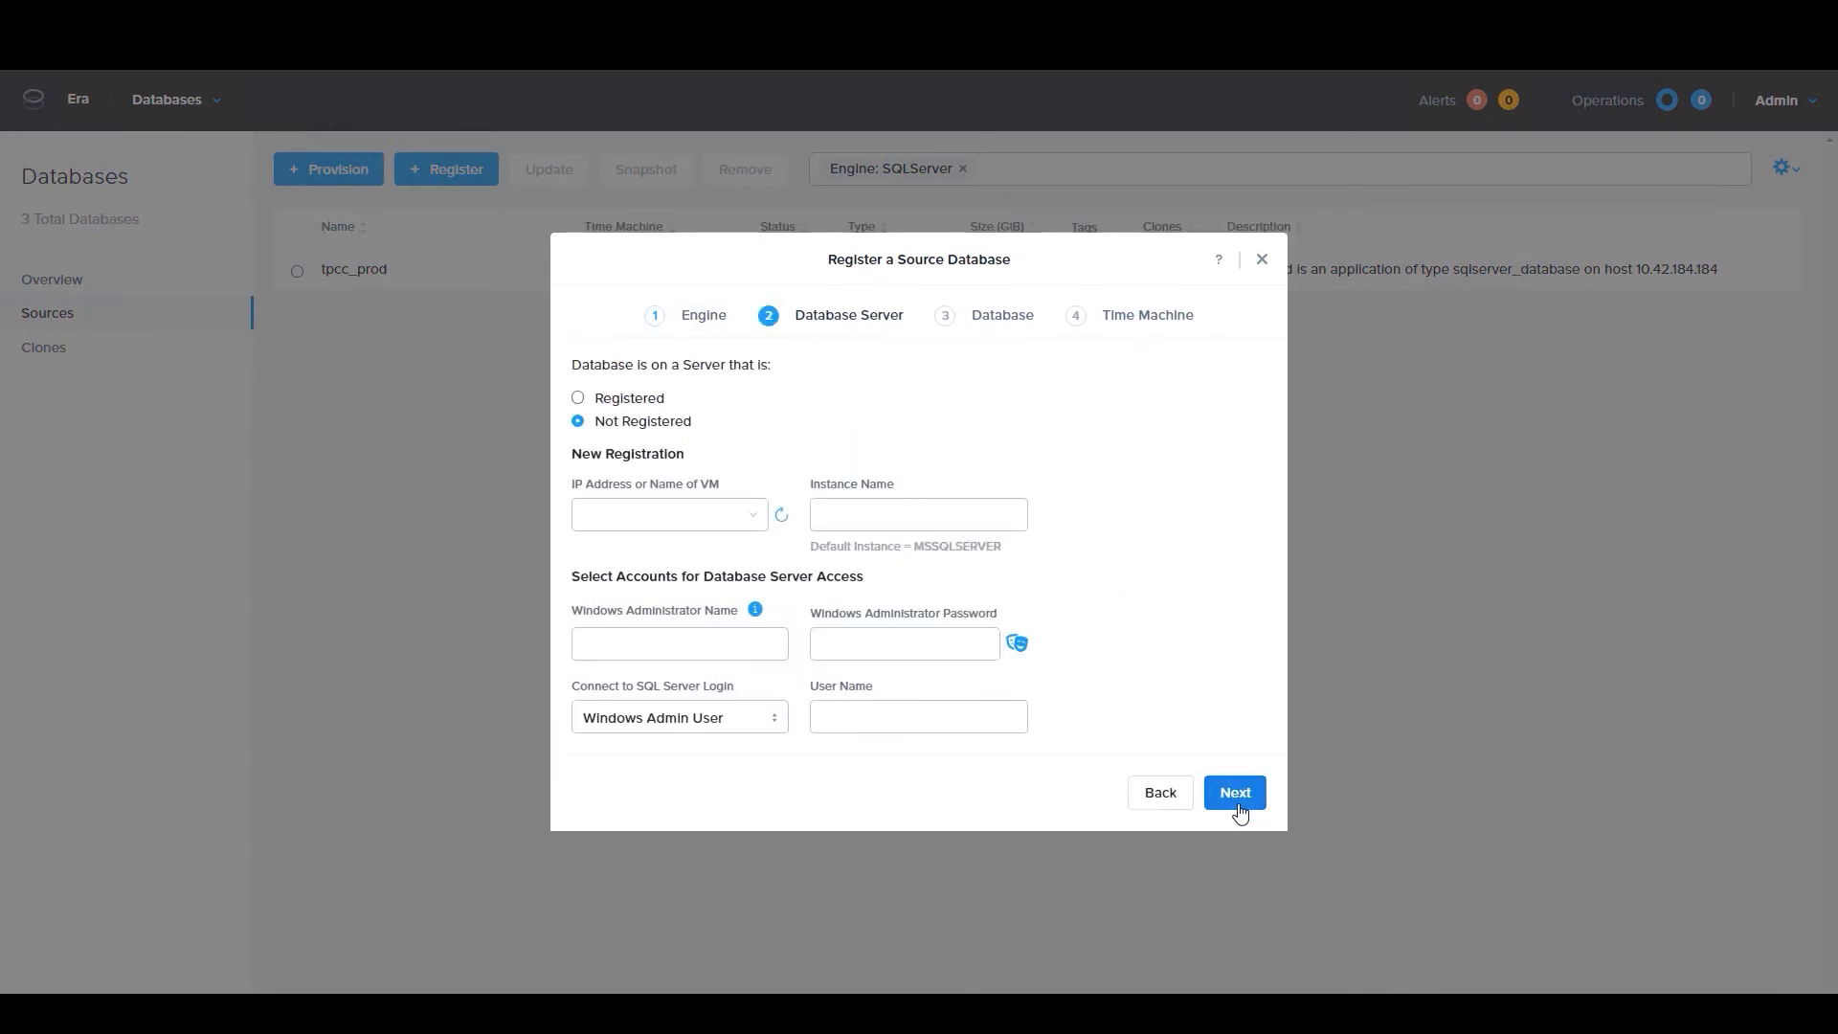
left_click(577, 400)
left_click(599, 650)
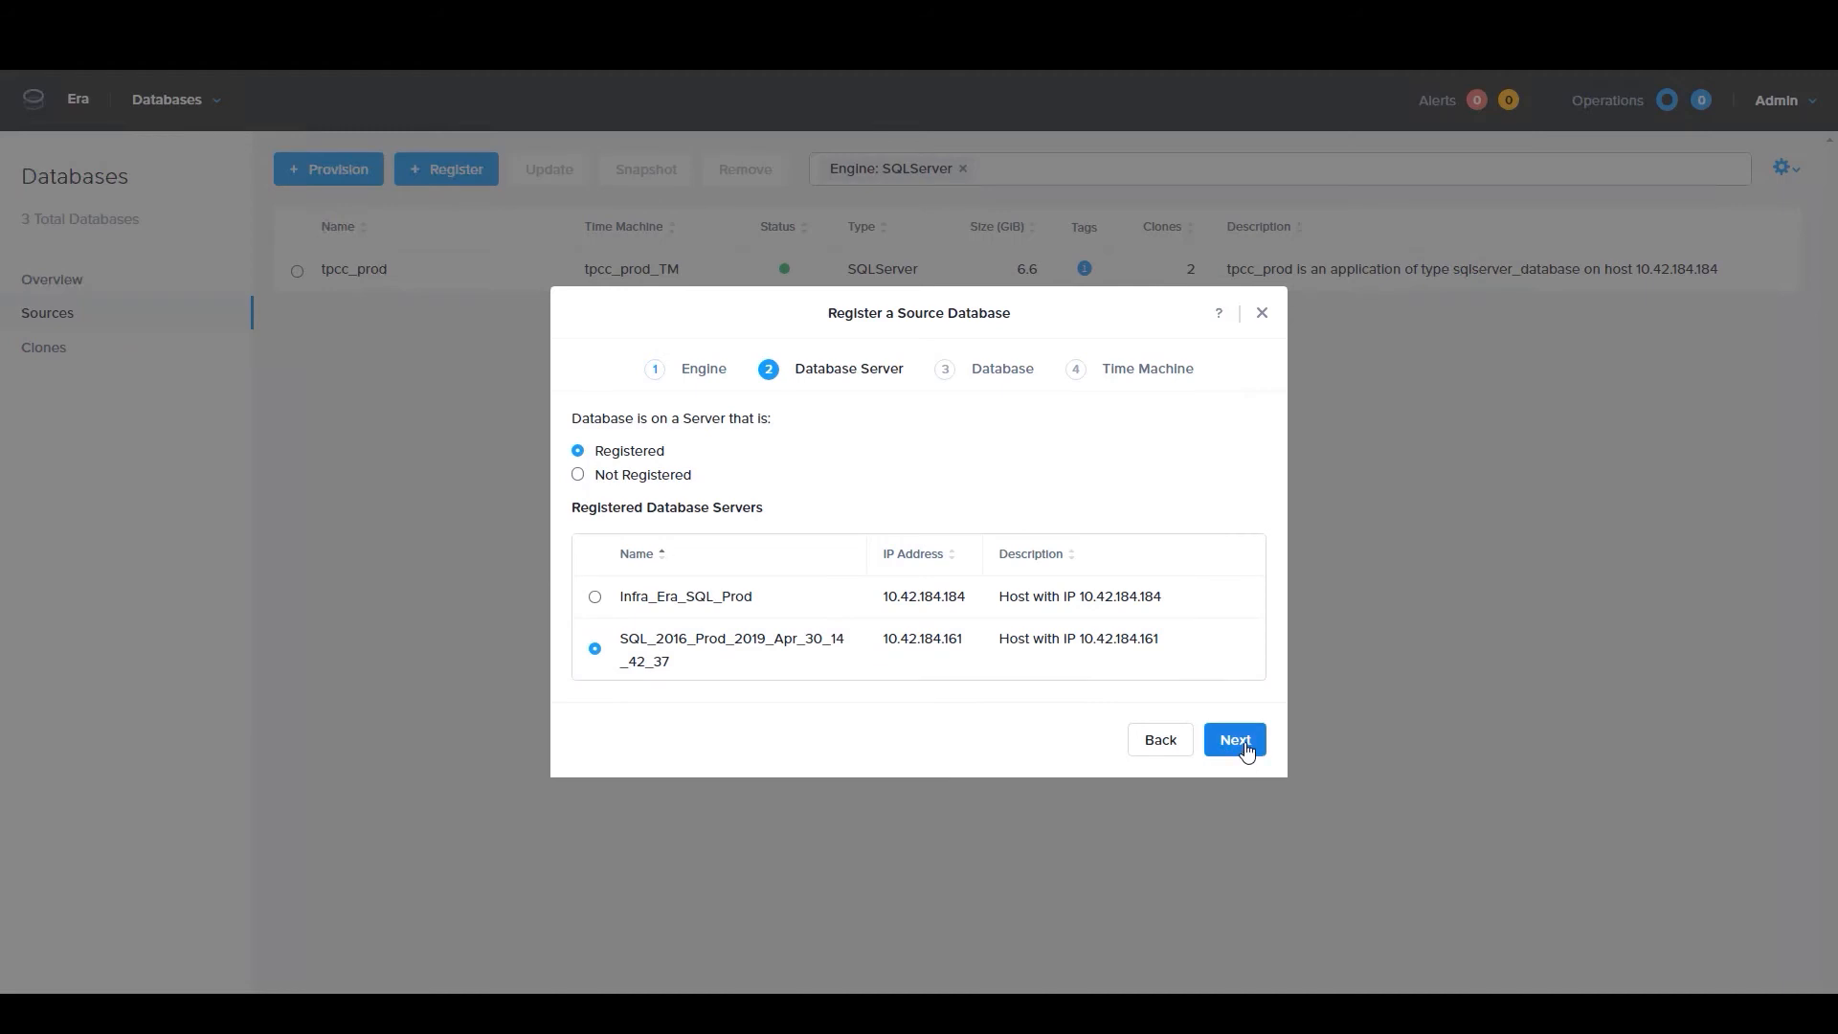
left_click(1245, 748)
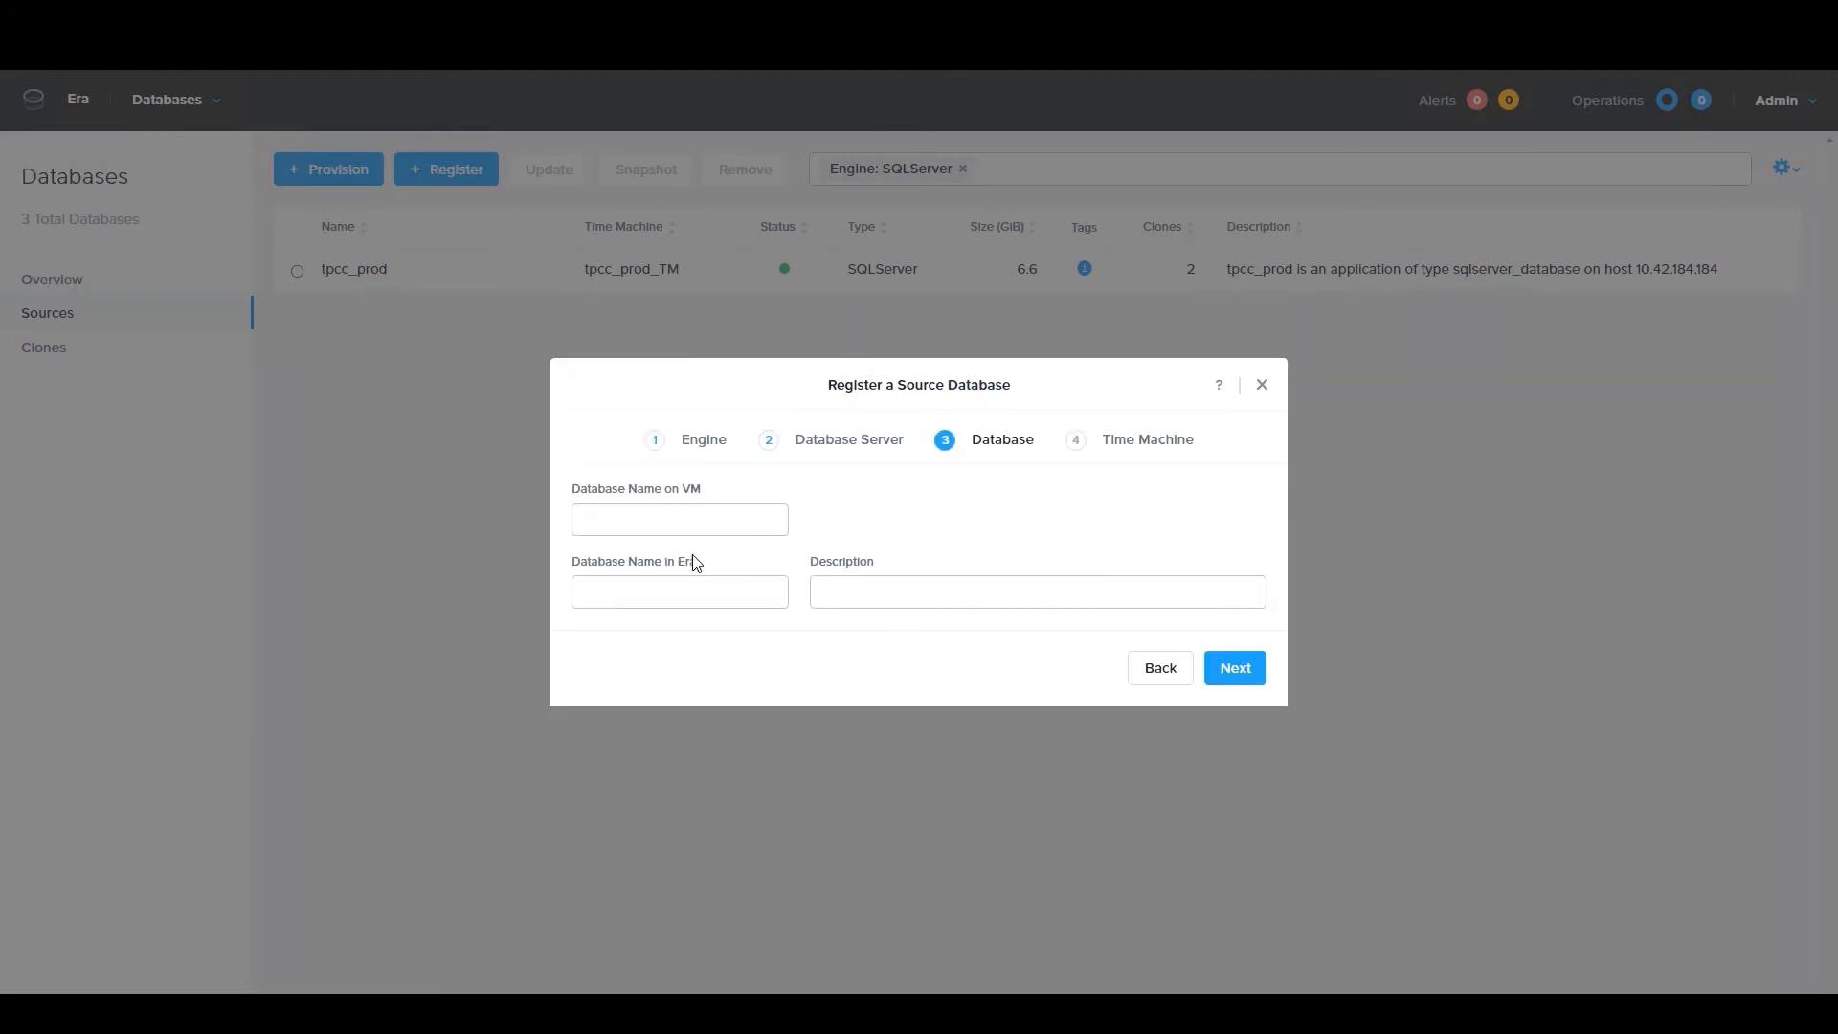
Name the source database tpcc, view its Time Machine settings, and close the form without registering it
left_click(679, 521)
type("tpcc")
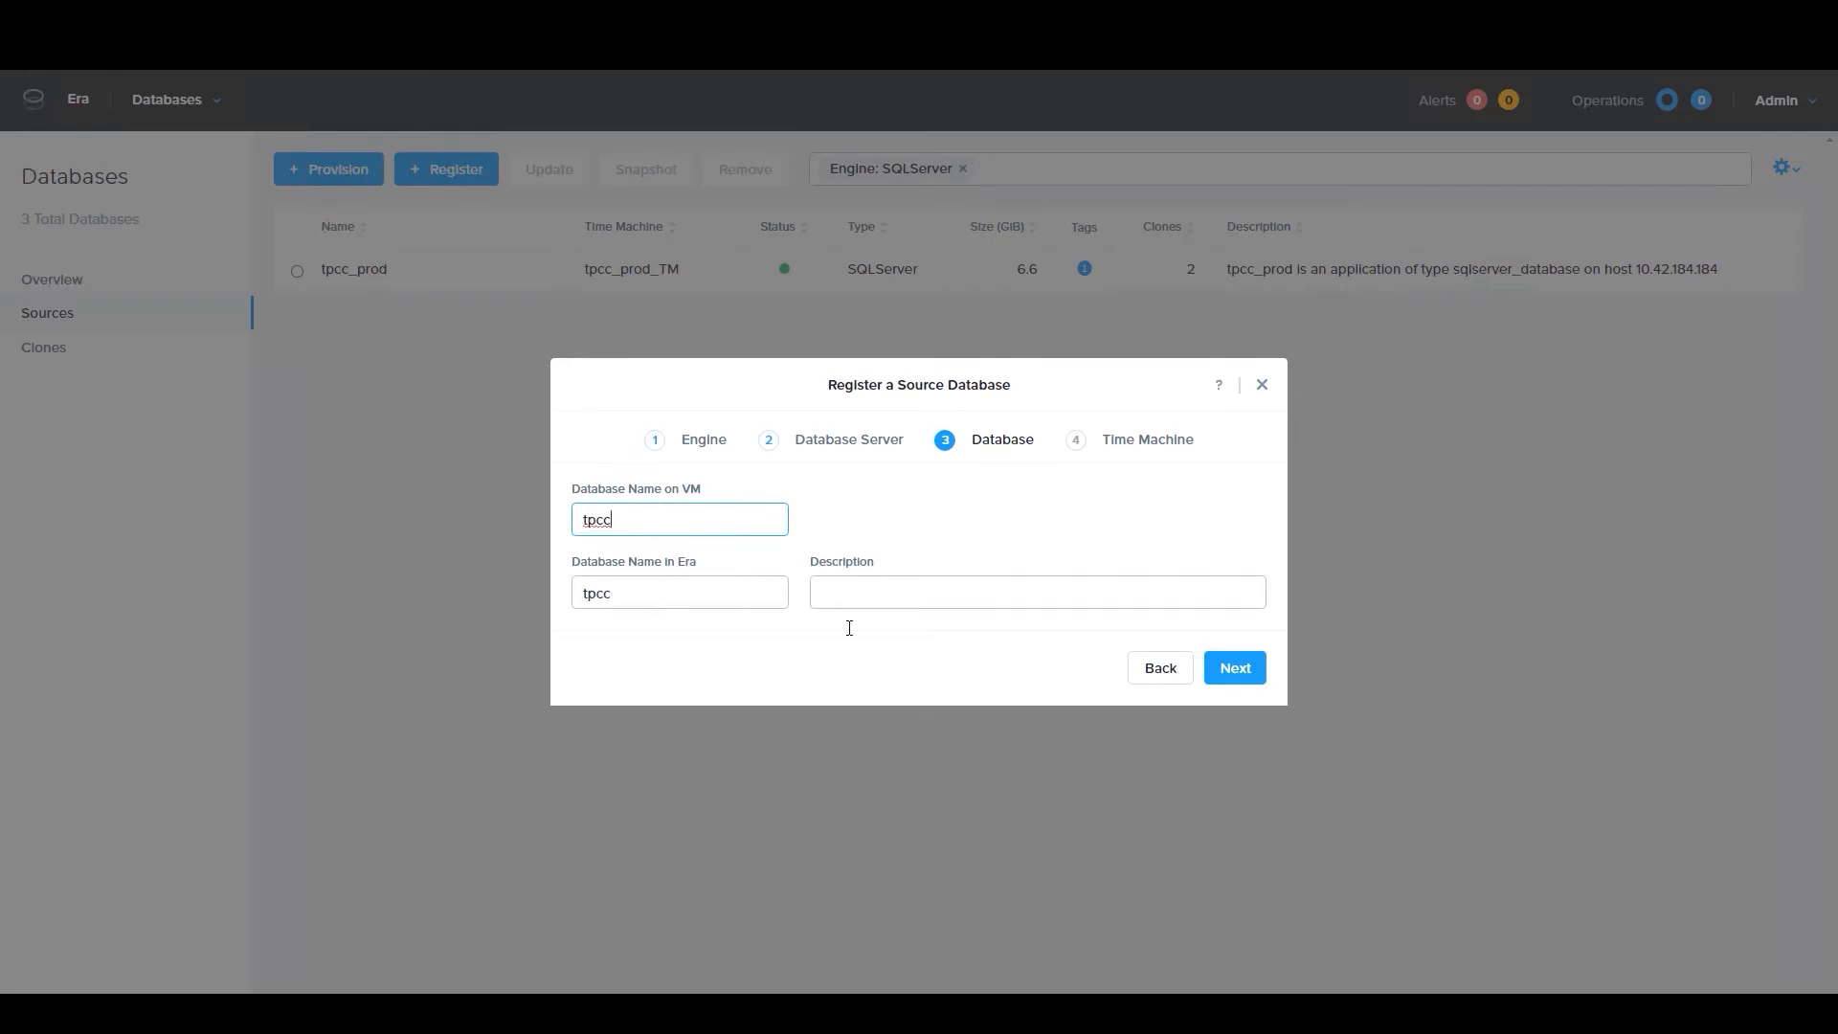
left_click(1225, 669)
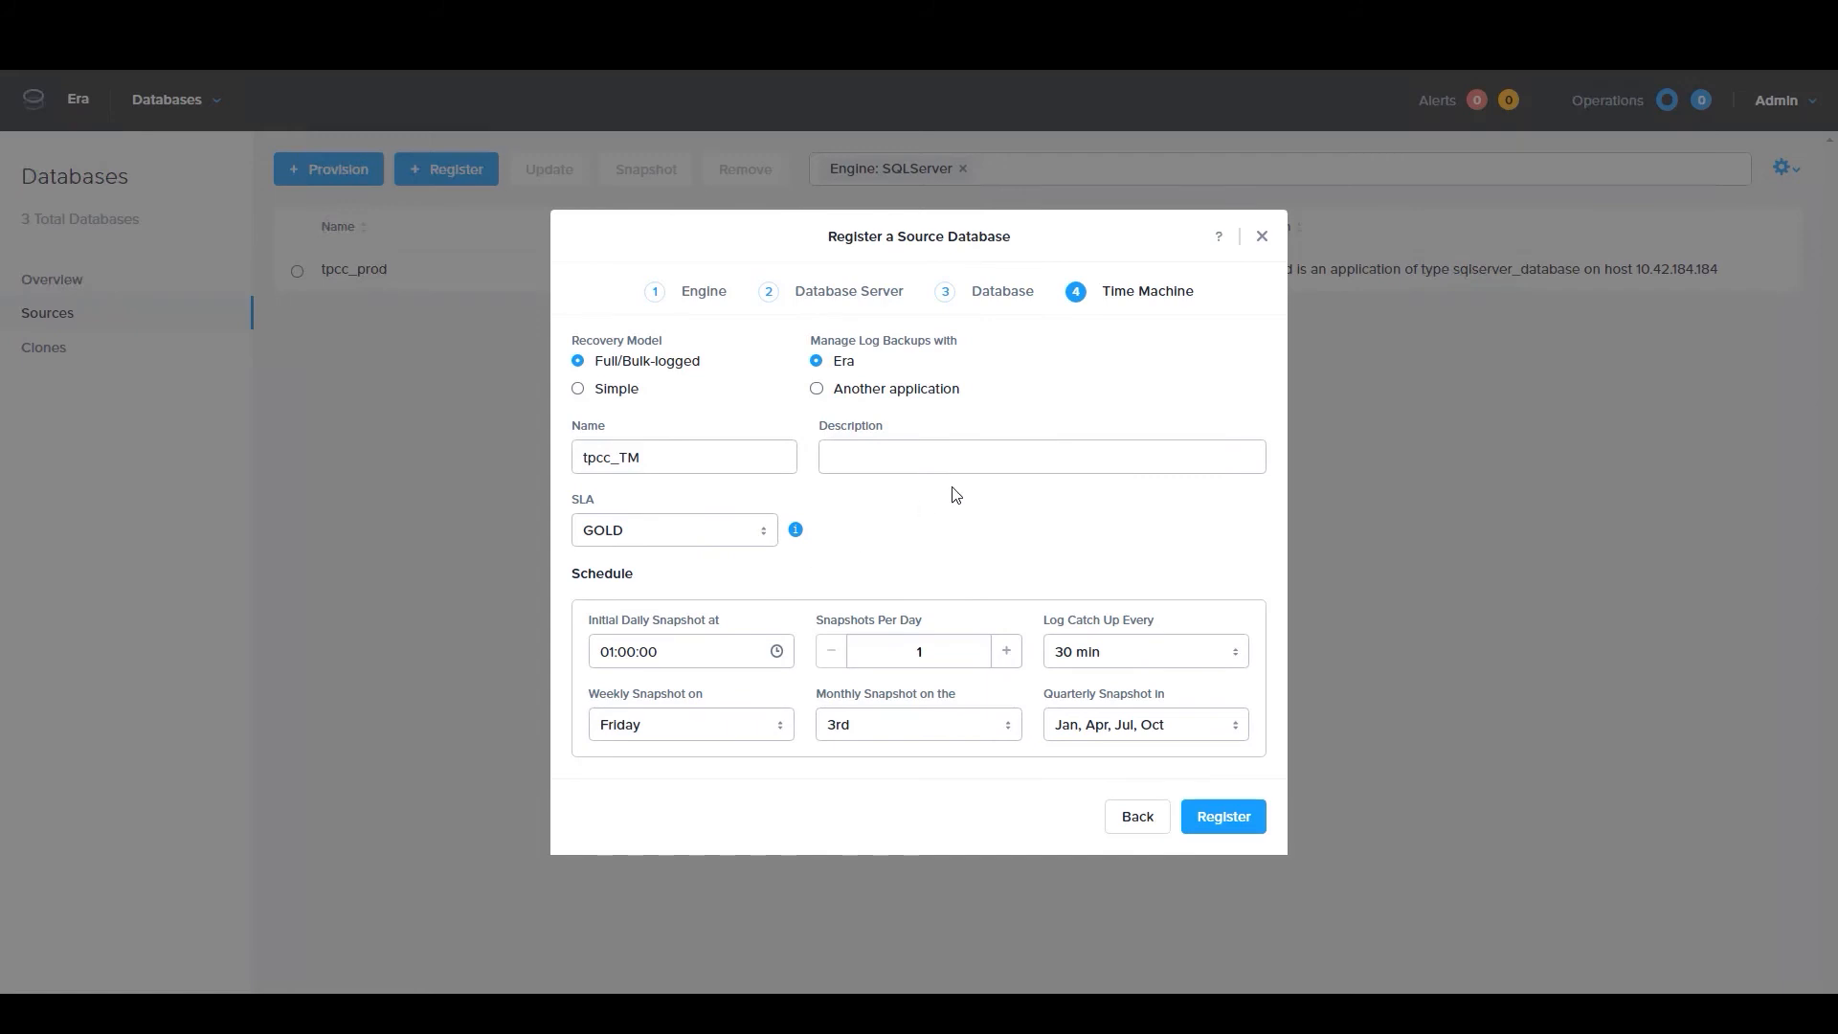
left_click(1264, 238)
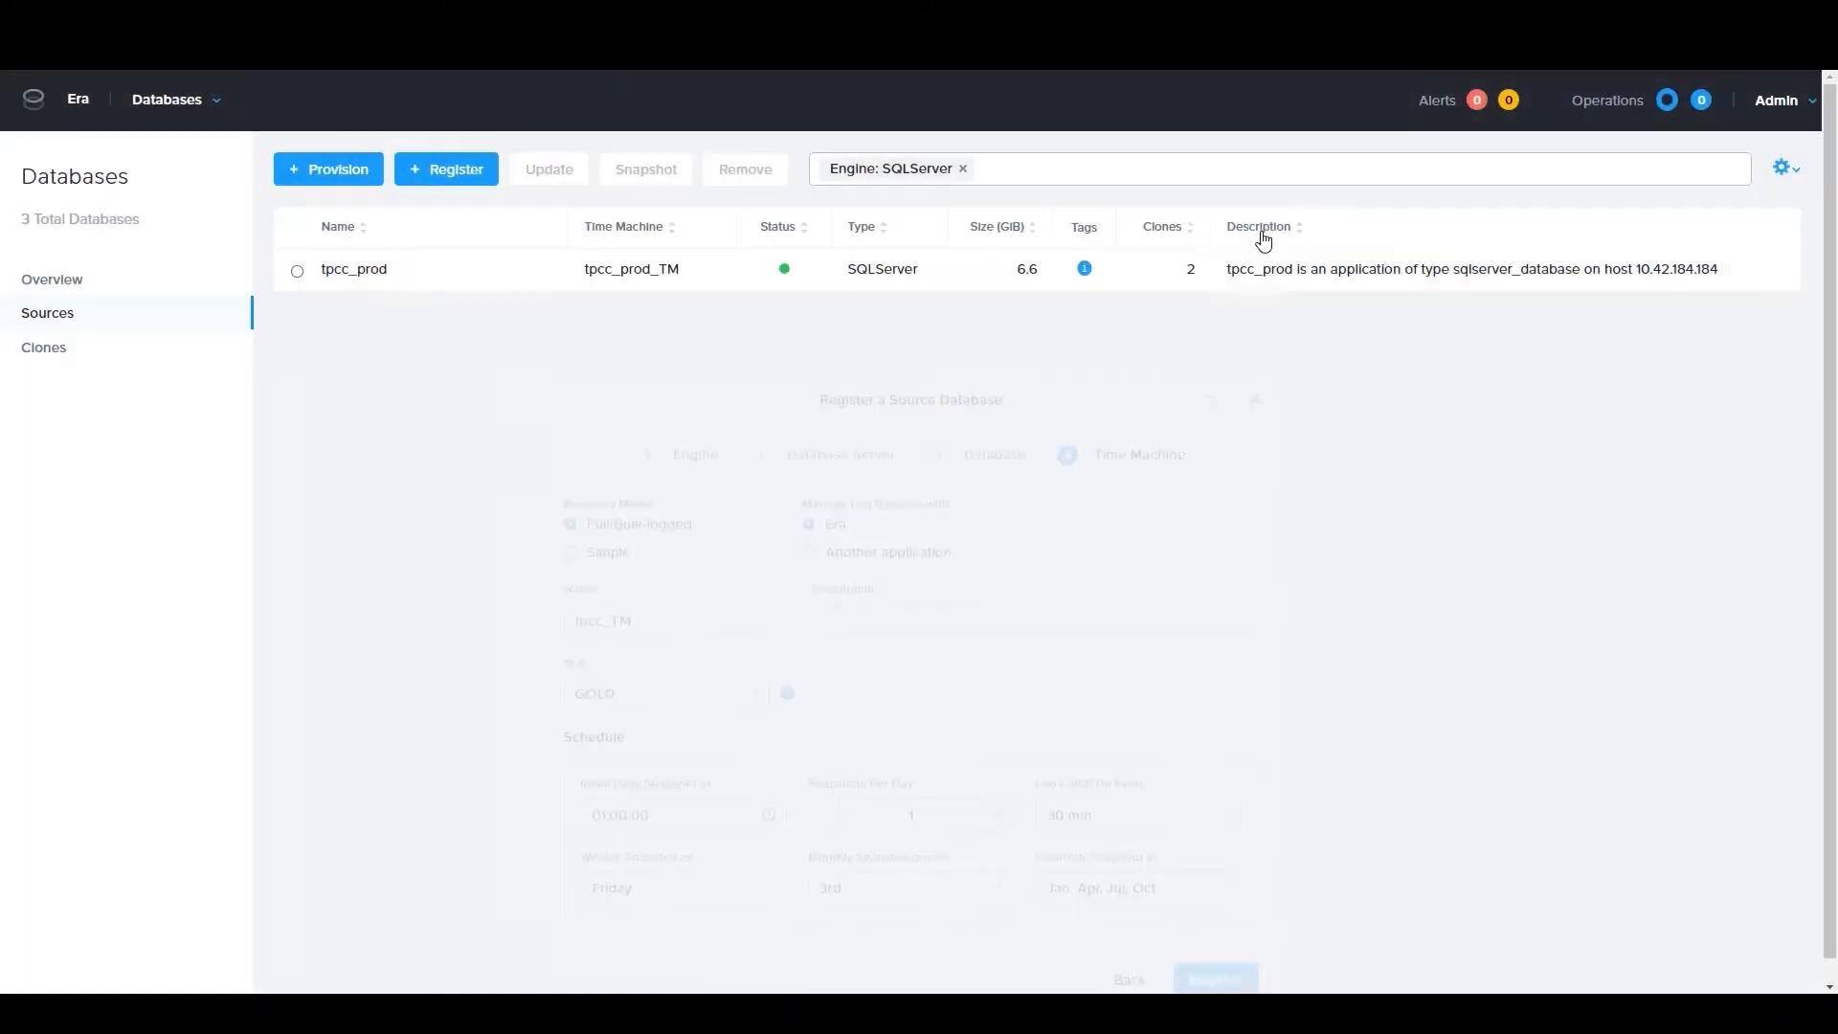
Start provisioning a SQL Server database on a new server using the SQL_2016_Prod software profile
left_click(342, 178)
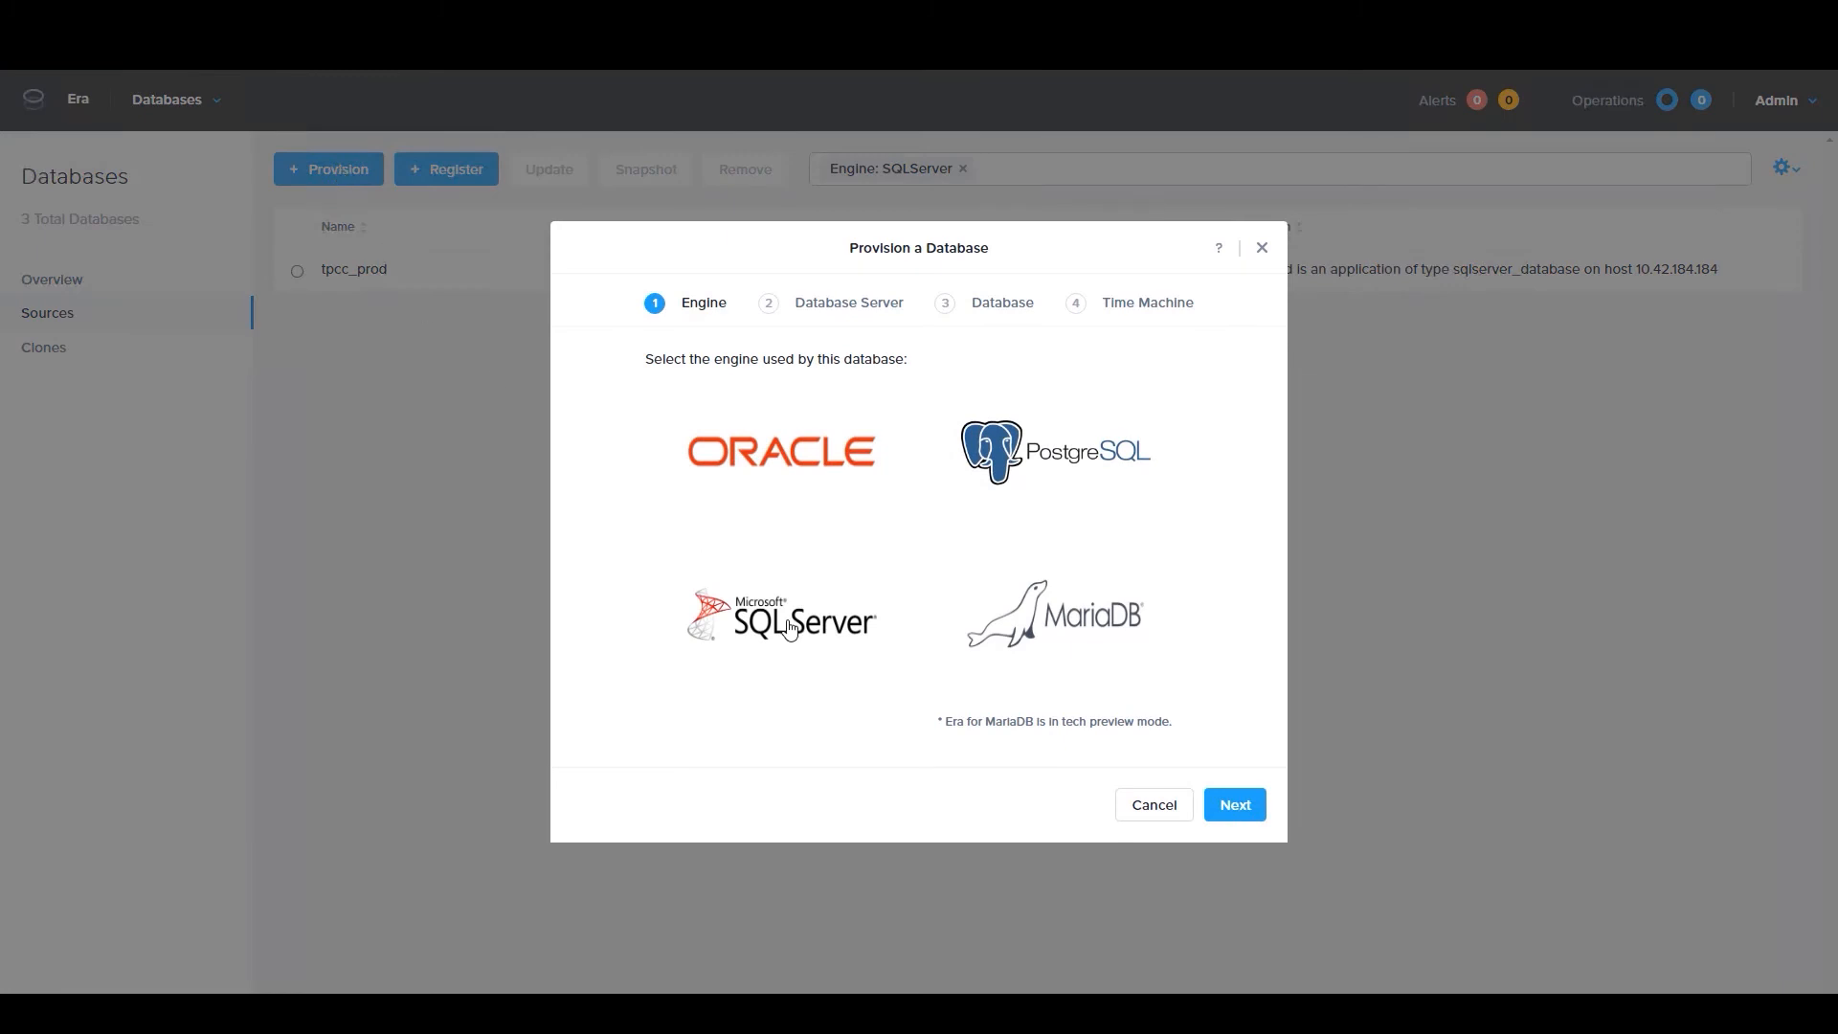
left_click(788, 628)
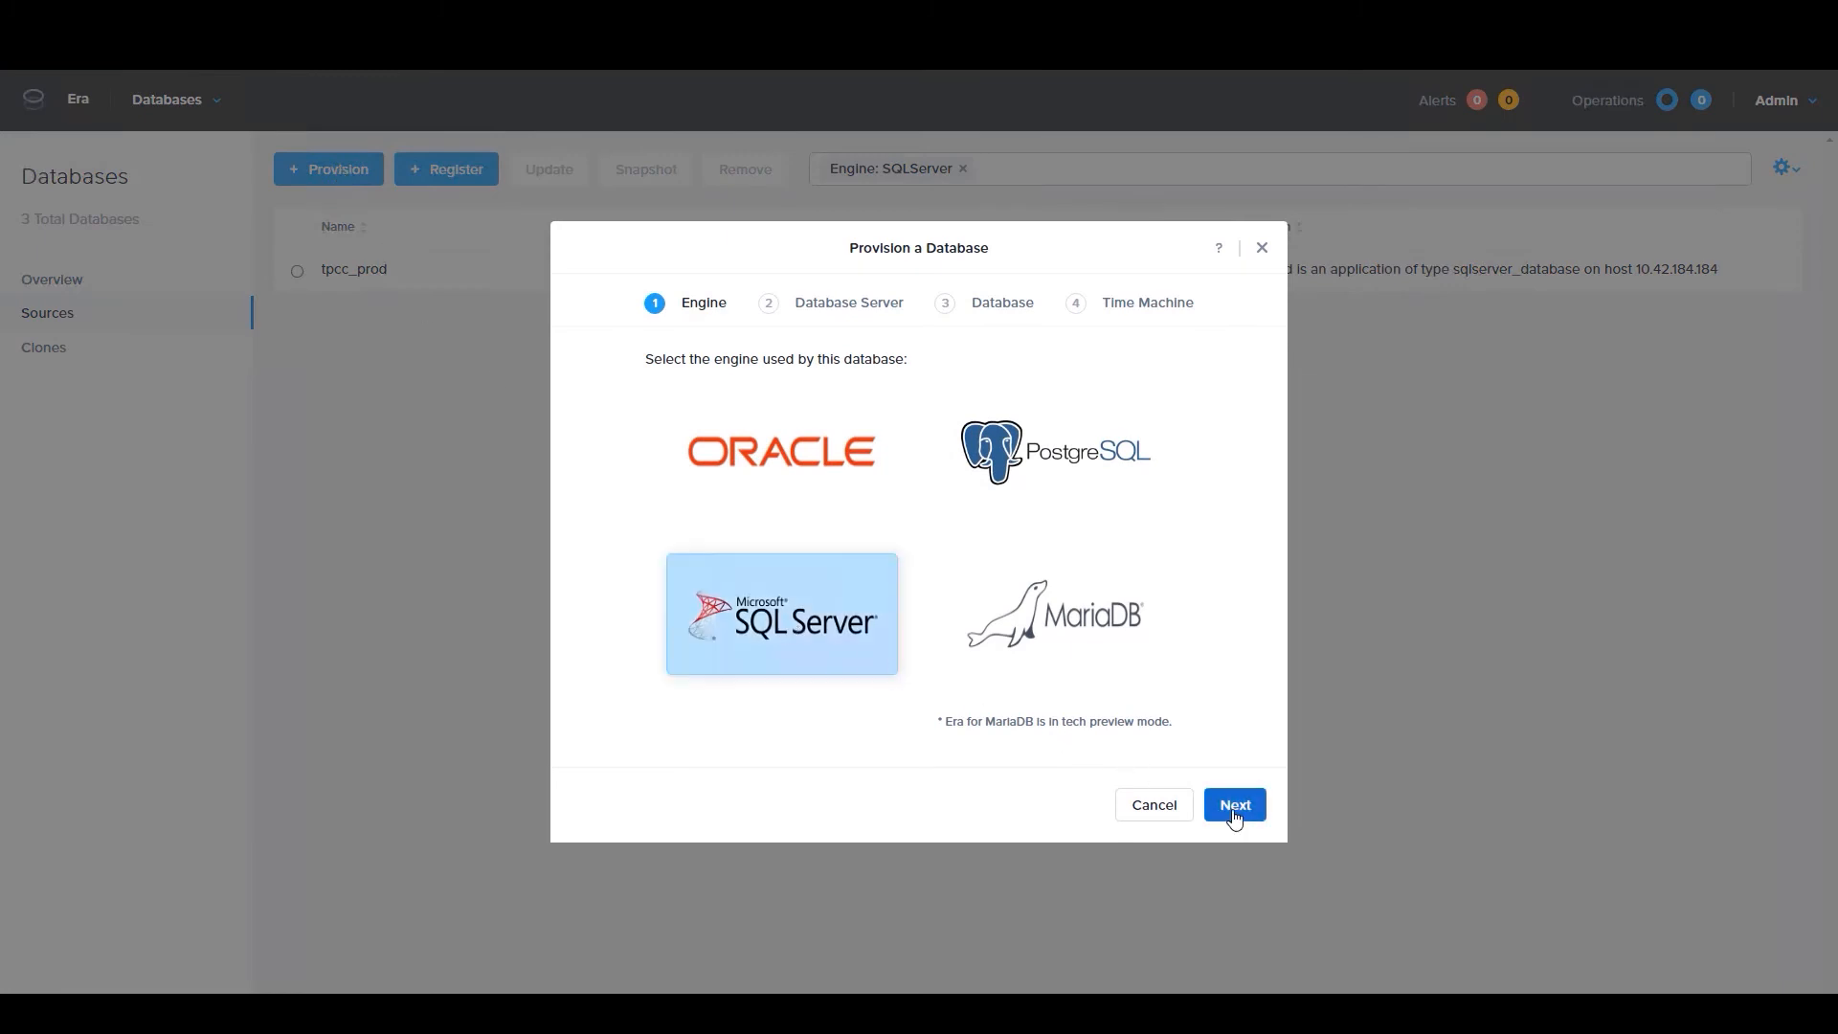
left_click(1234, 807)
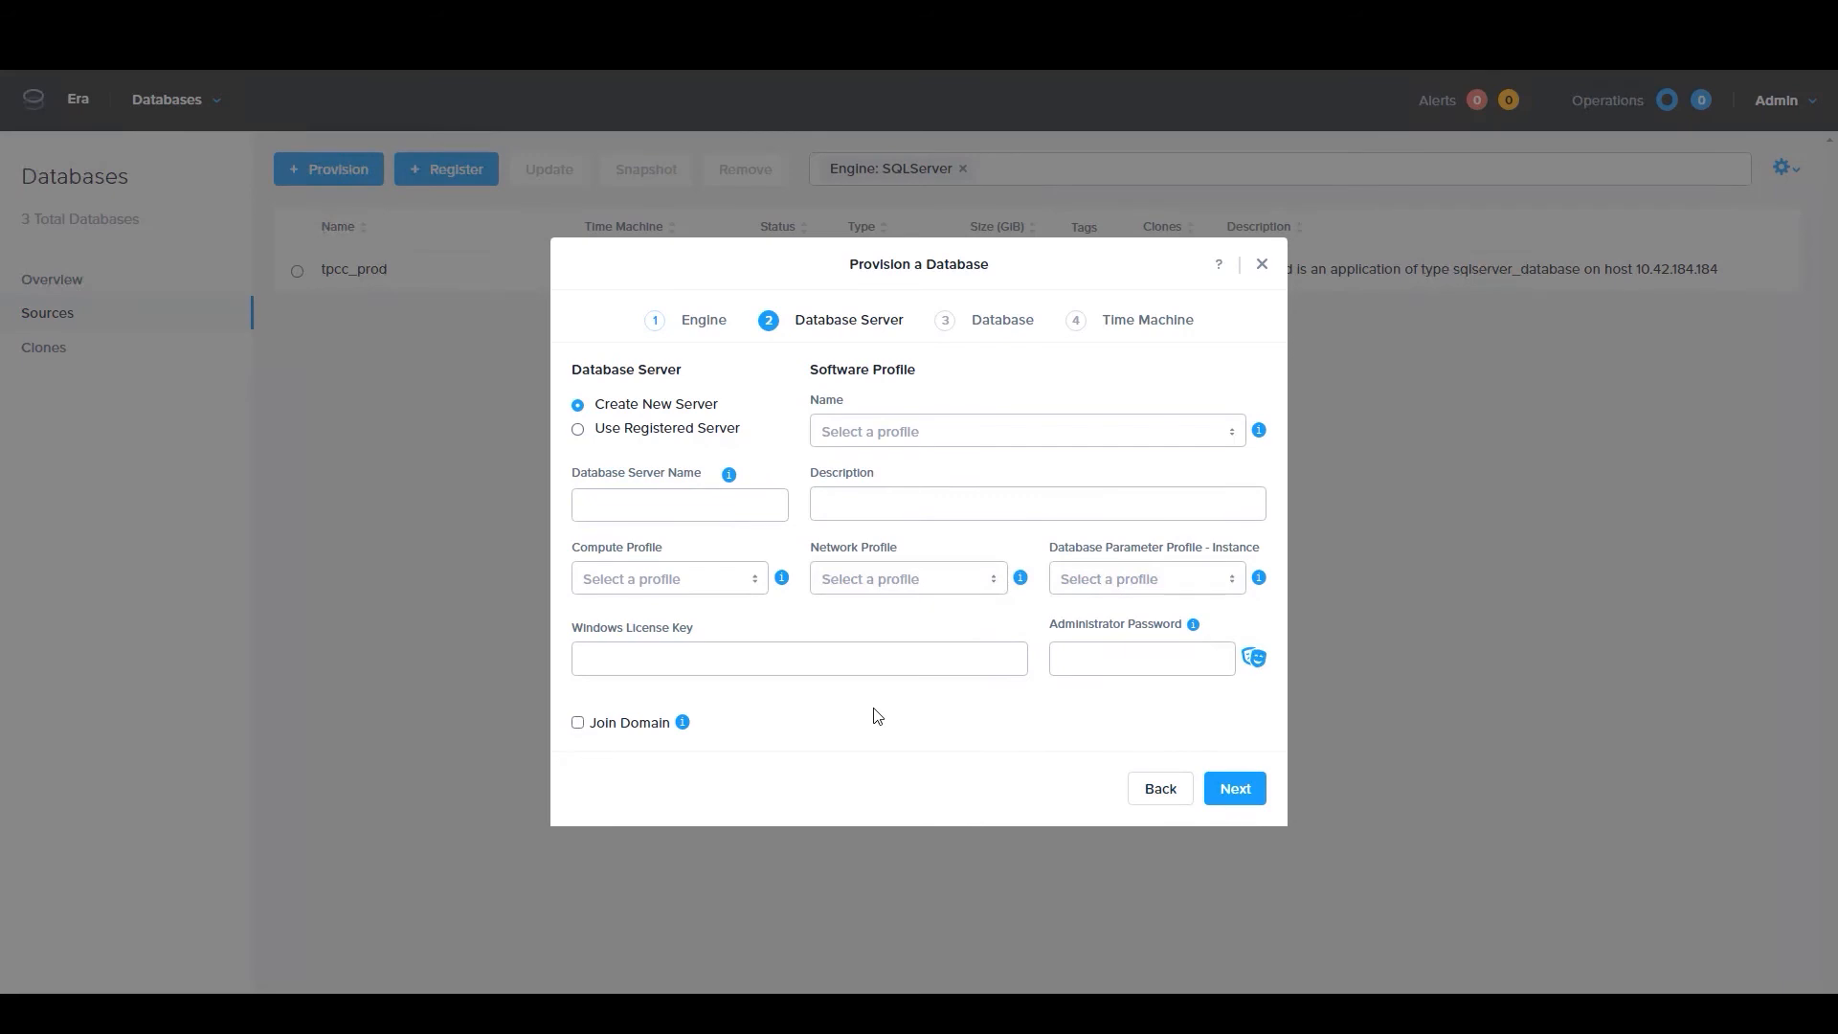
left_click(923, 431)
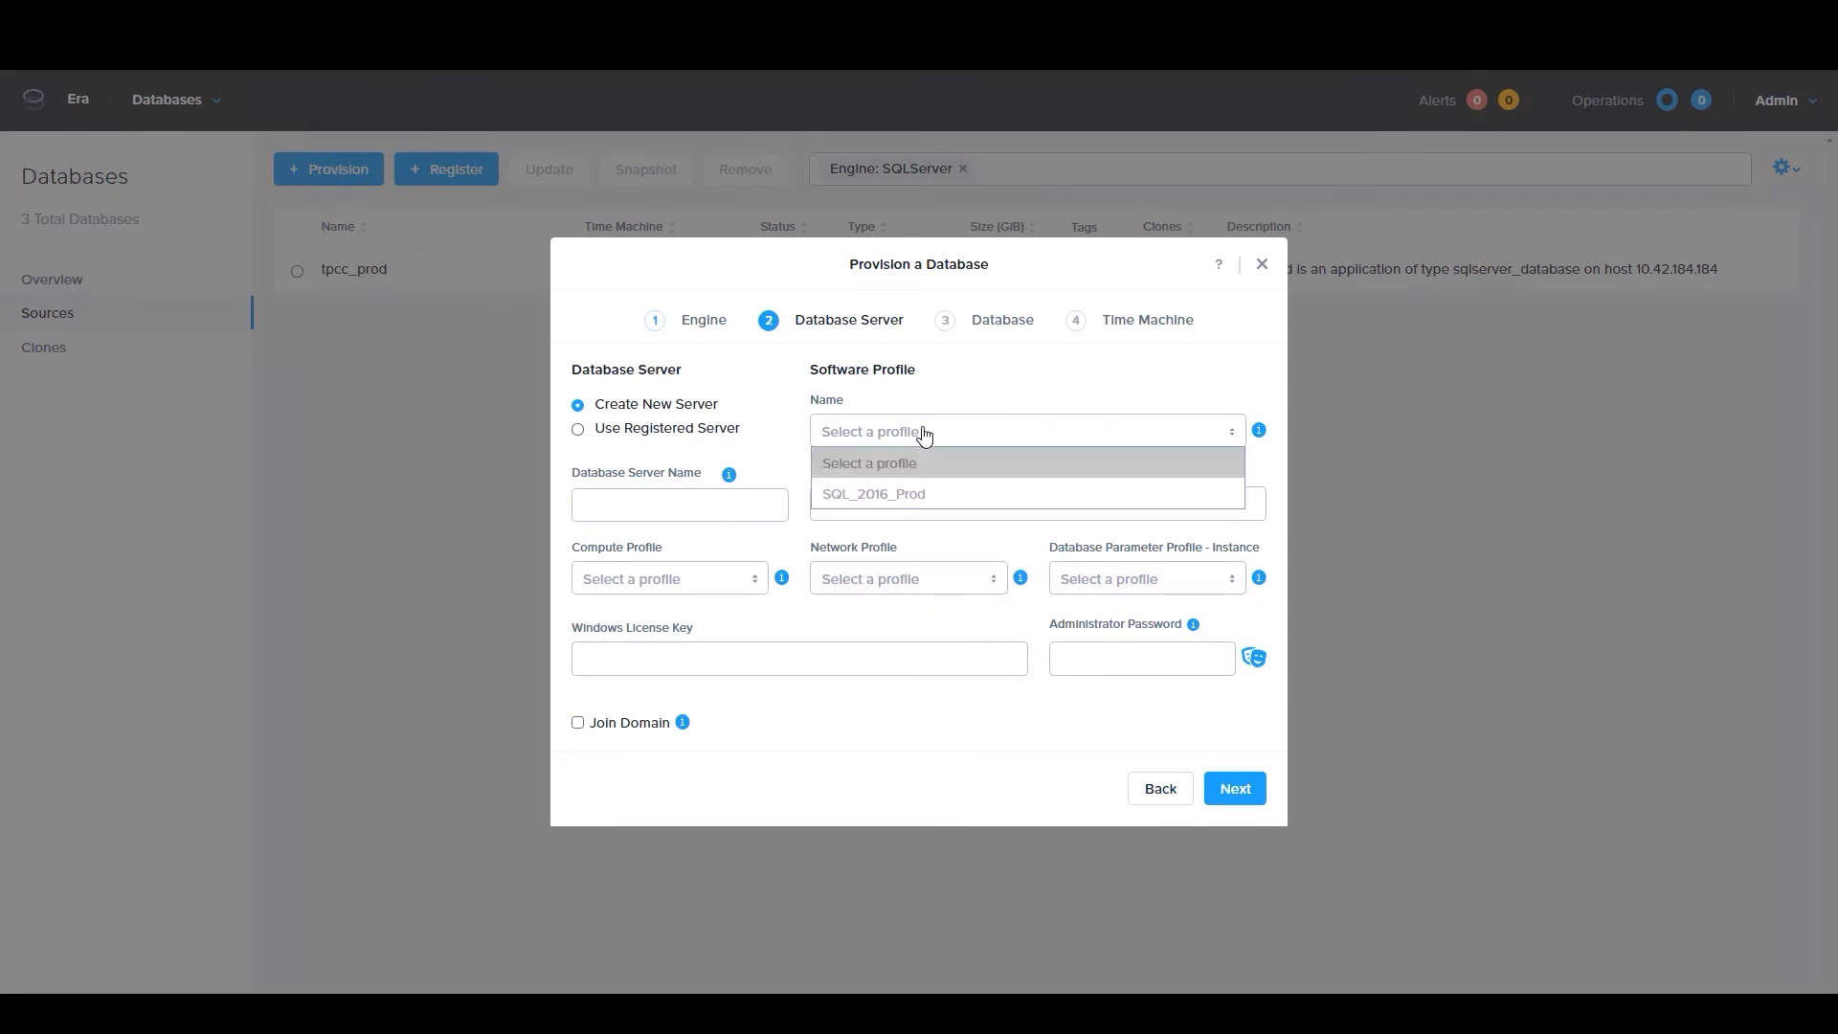
left_click(925, 494)
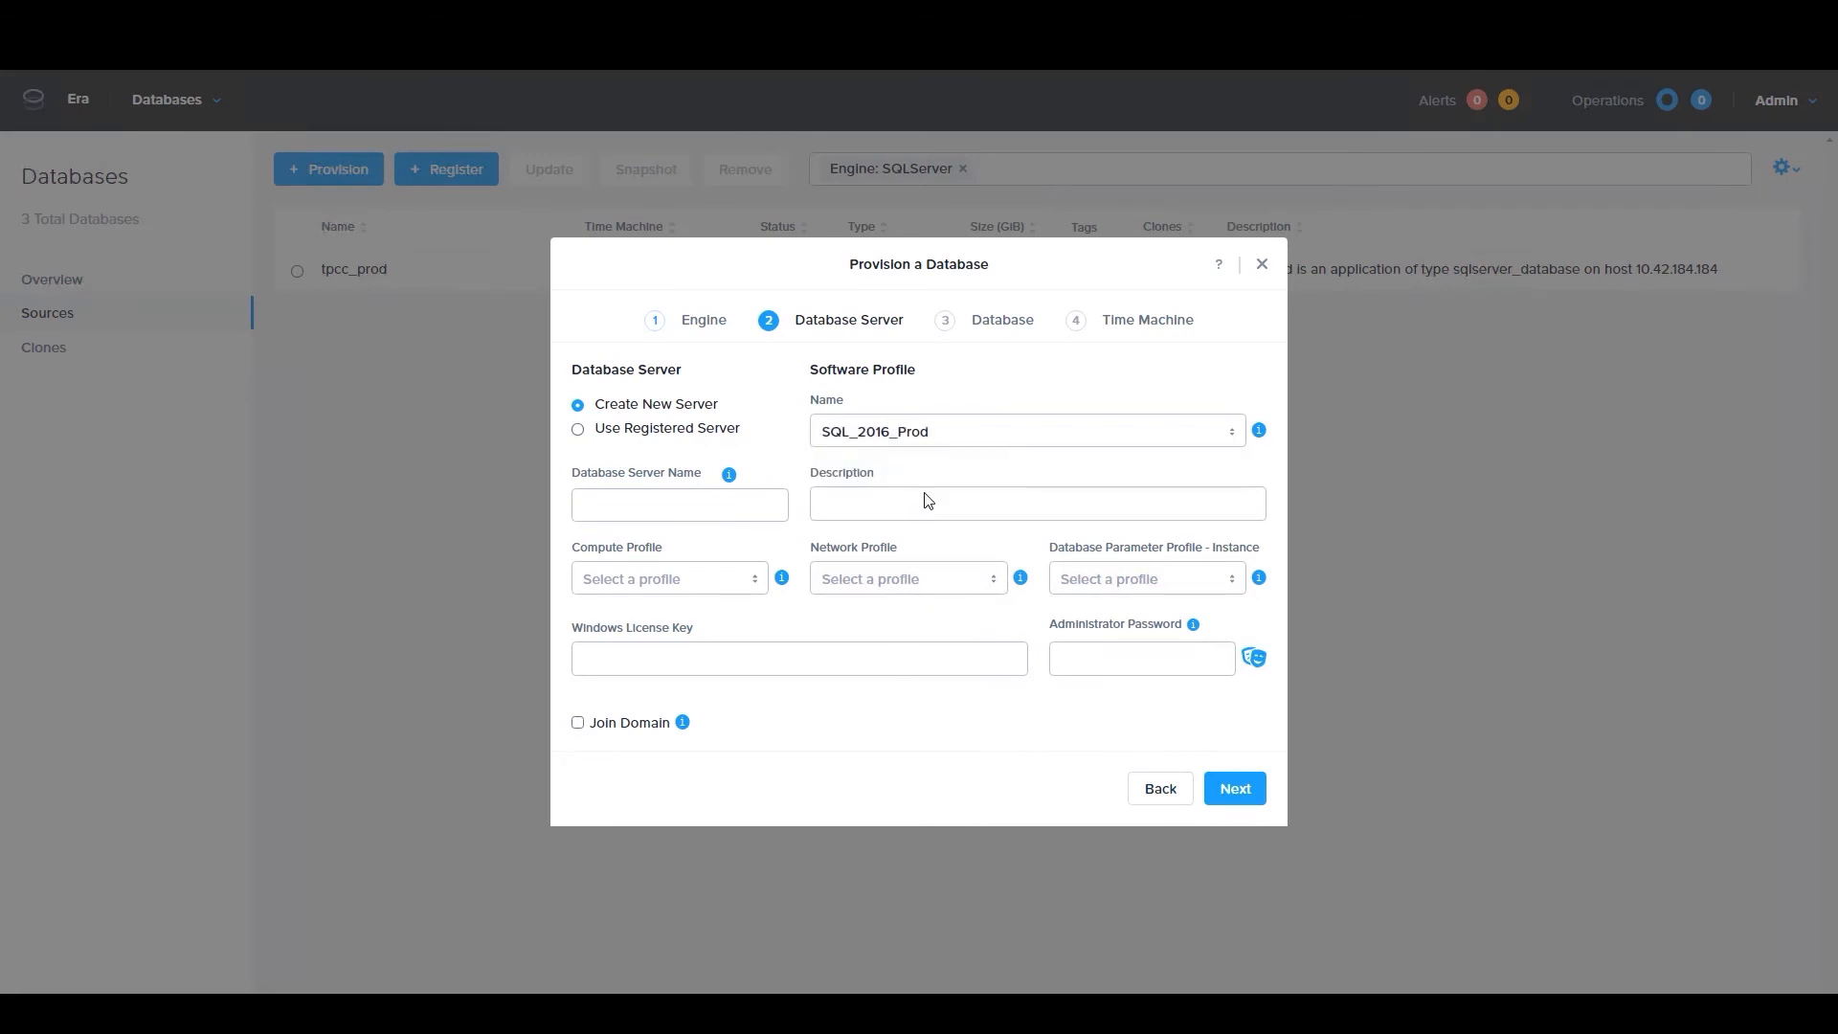
Assign the DEFAULT_OOB_COMPUTE, DEFAULT_OOB_SQLSERVER_NETWORK and default SQL Server instance parameter profiles to the new database server
left_click(652, 582)
left_click(658, 639)
left_click(900, 579)
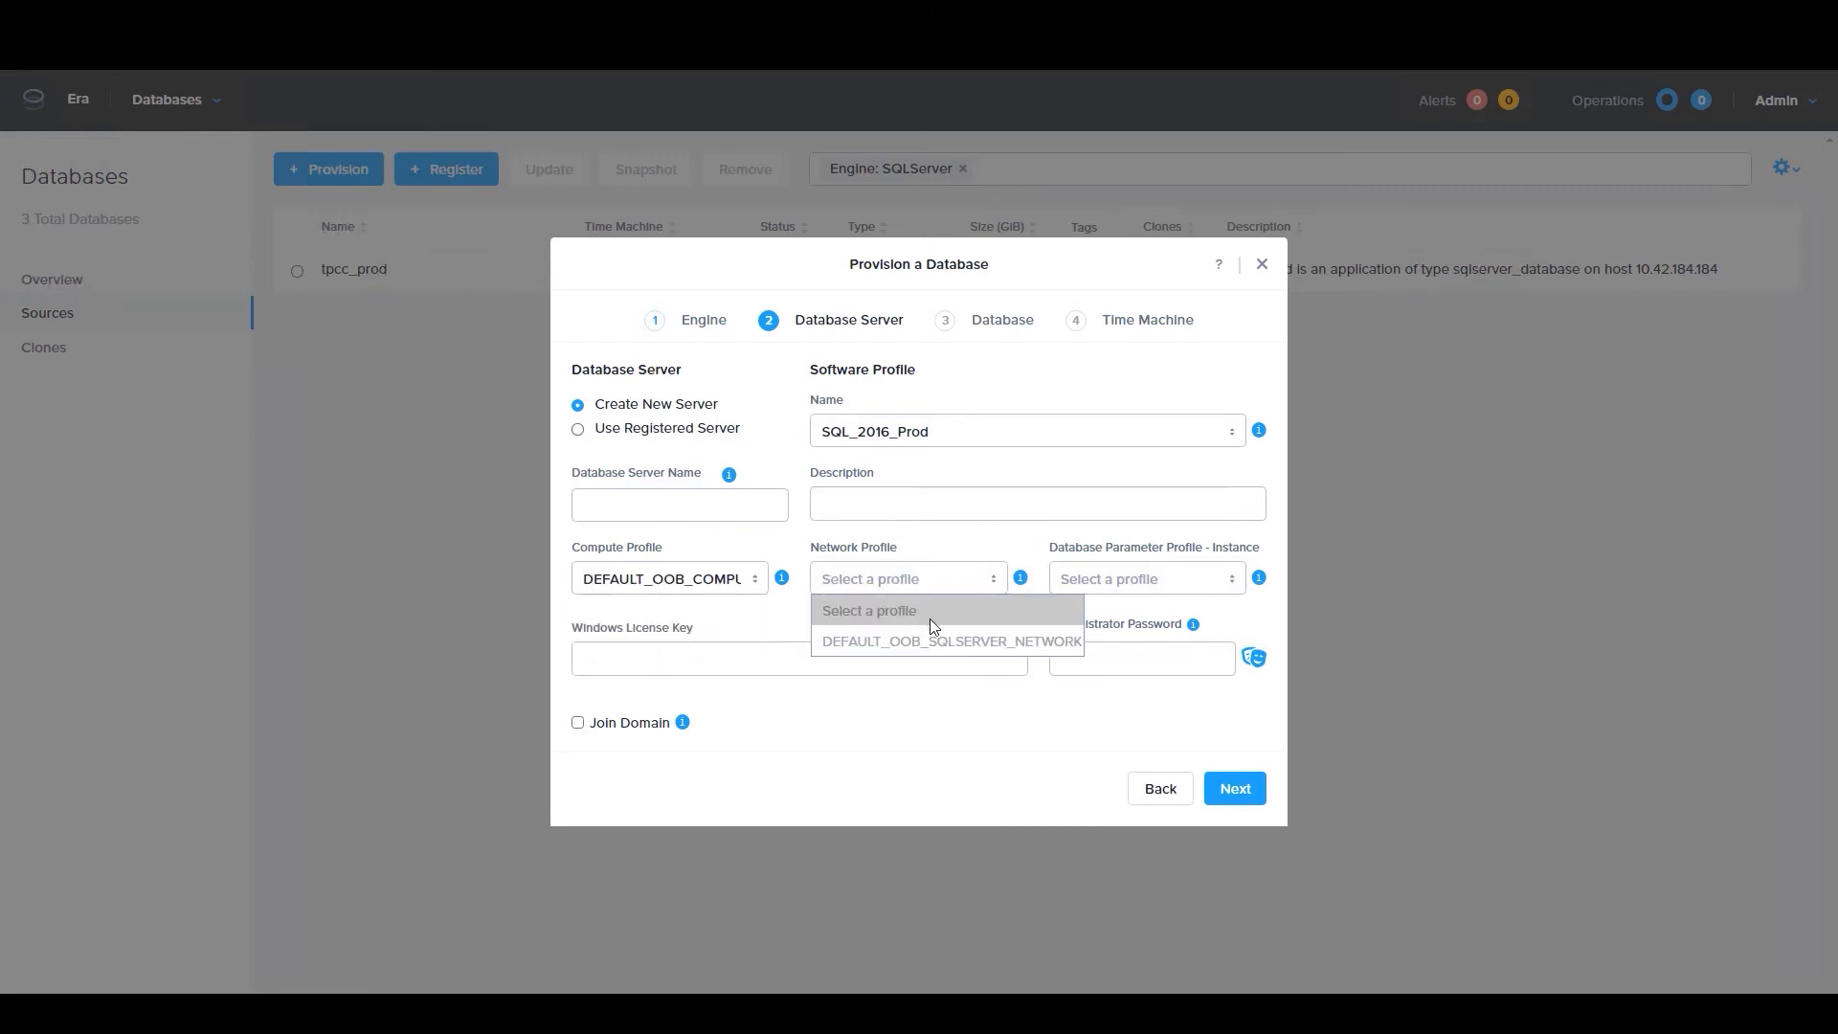
left_click(952, 642)
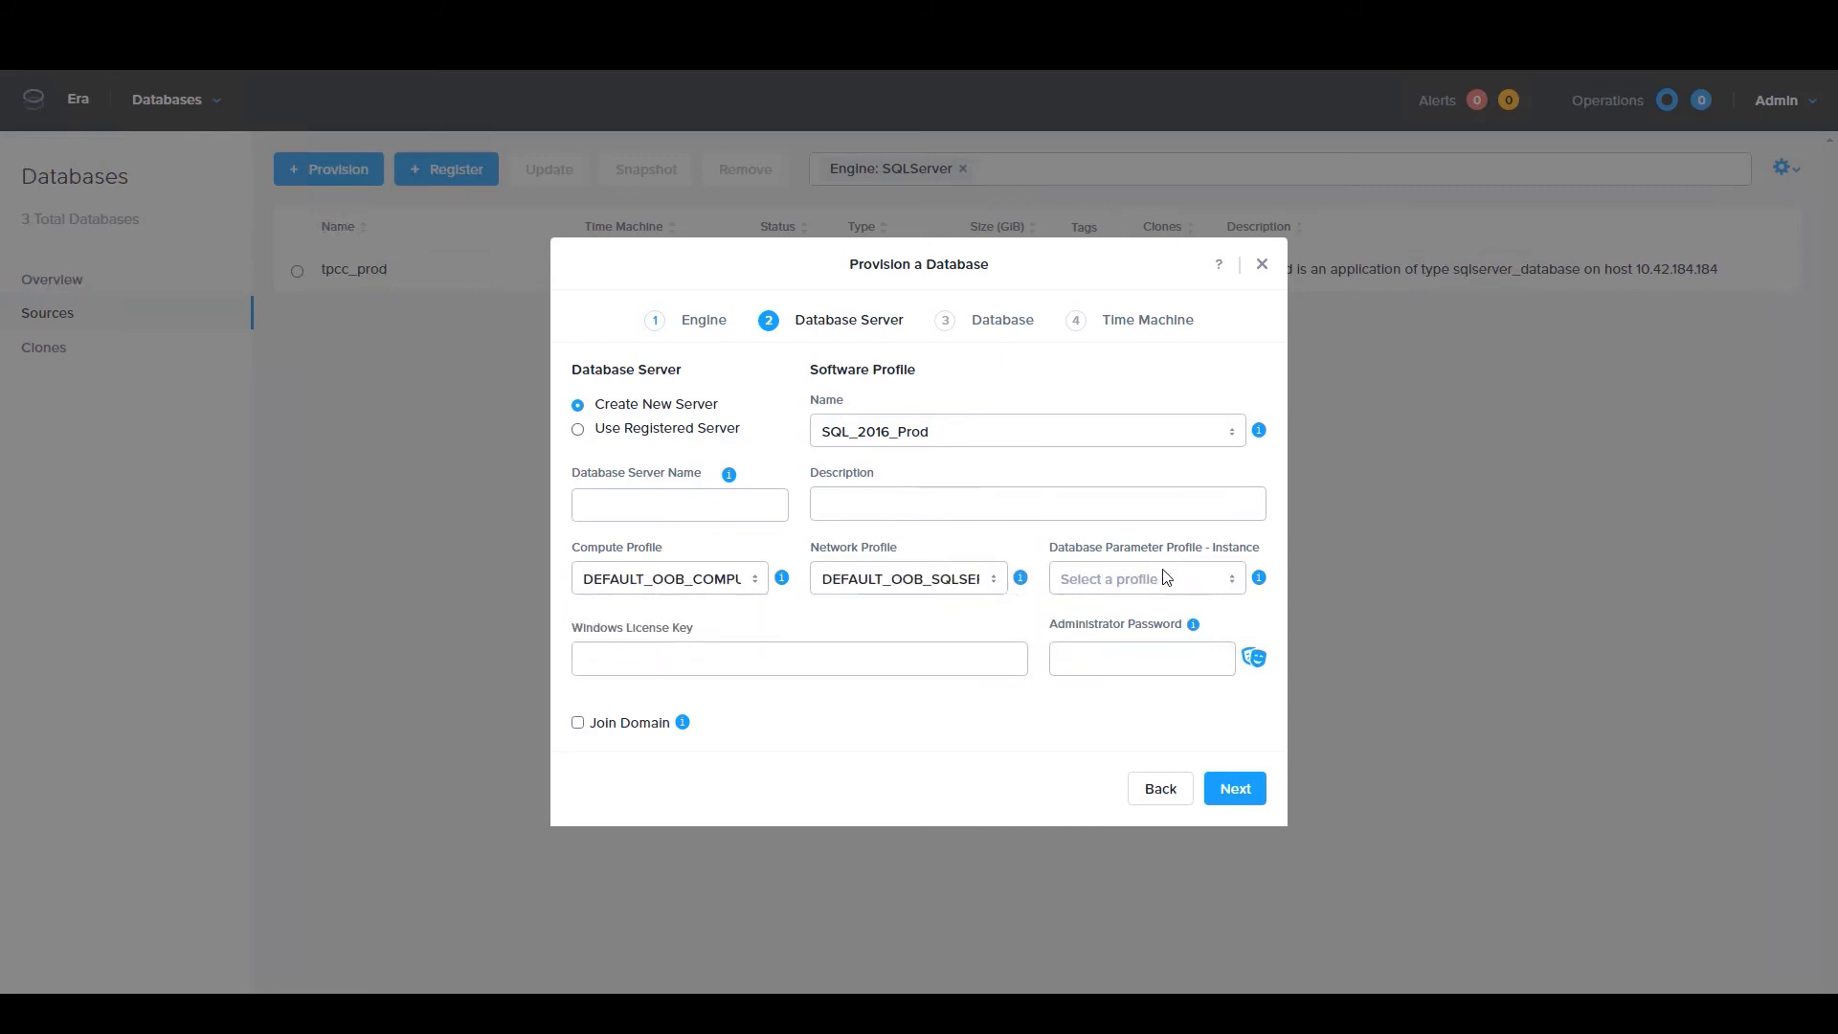
left_click(1162, 580)
left_click(1127, 640)
Name the new database server newsqlserver and enter its administrator password
left_click(707, 508)
type("newsqlserver")
left_click(1104, 656)
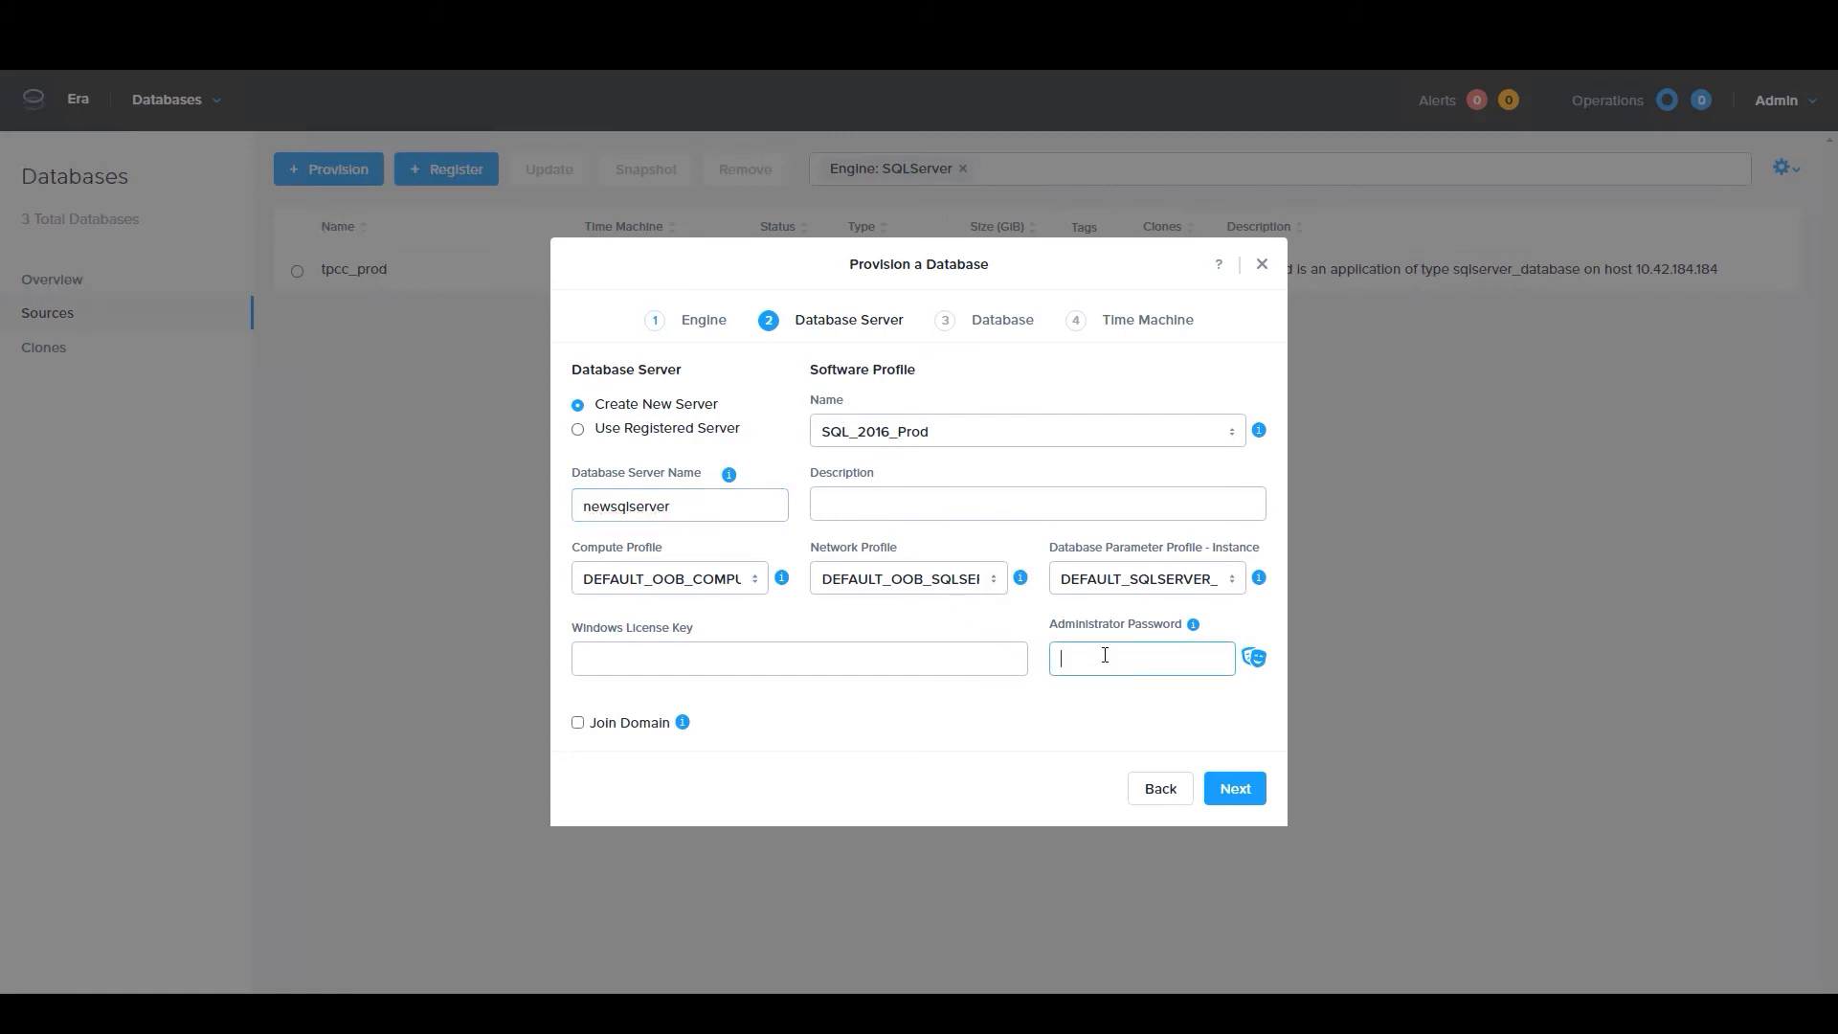
type("Nutanix/4u")
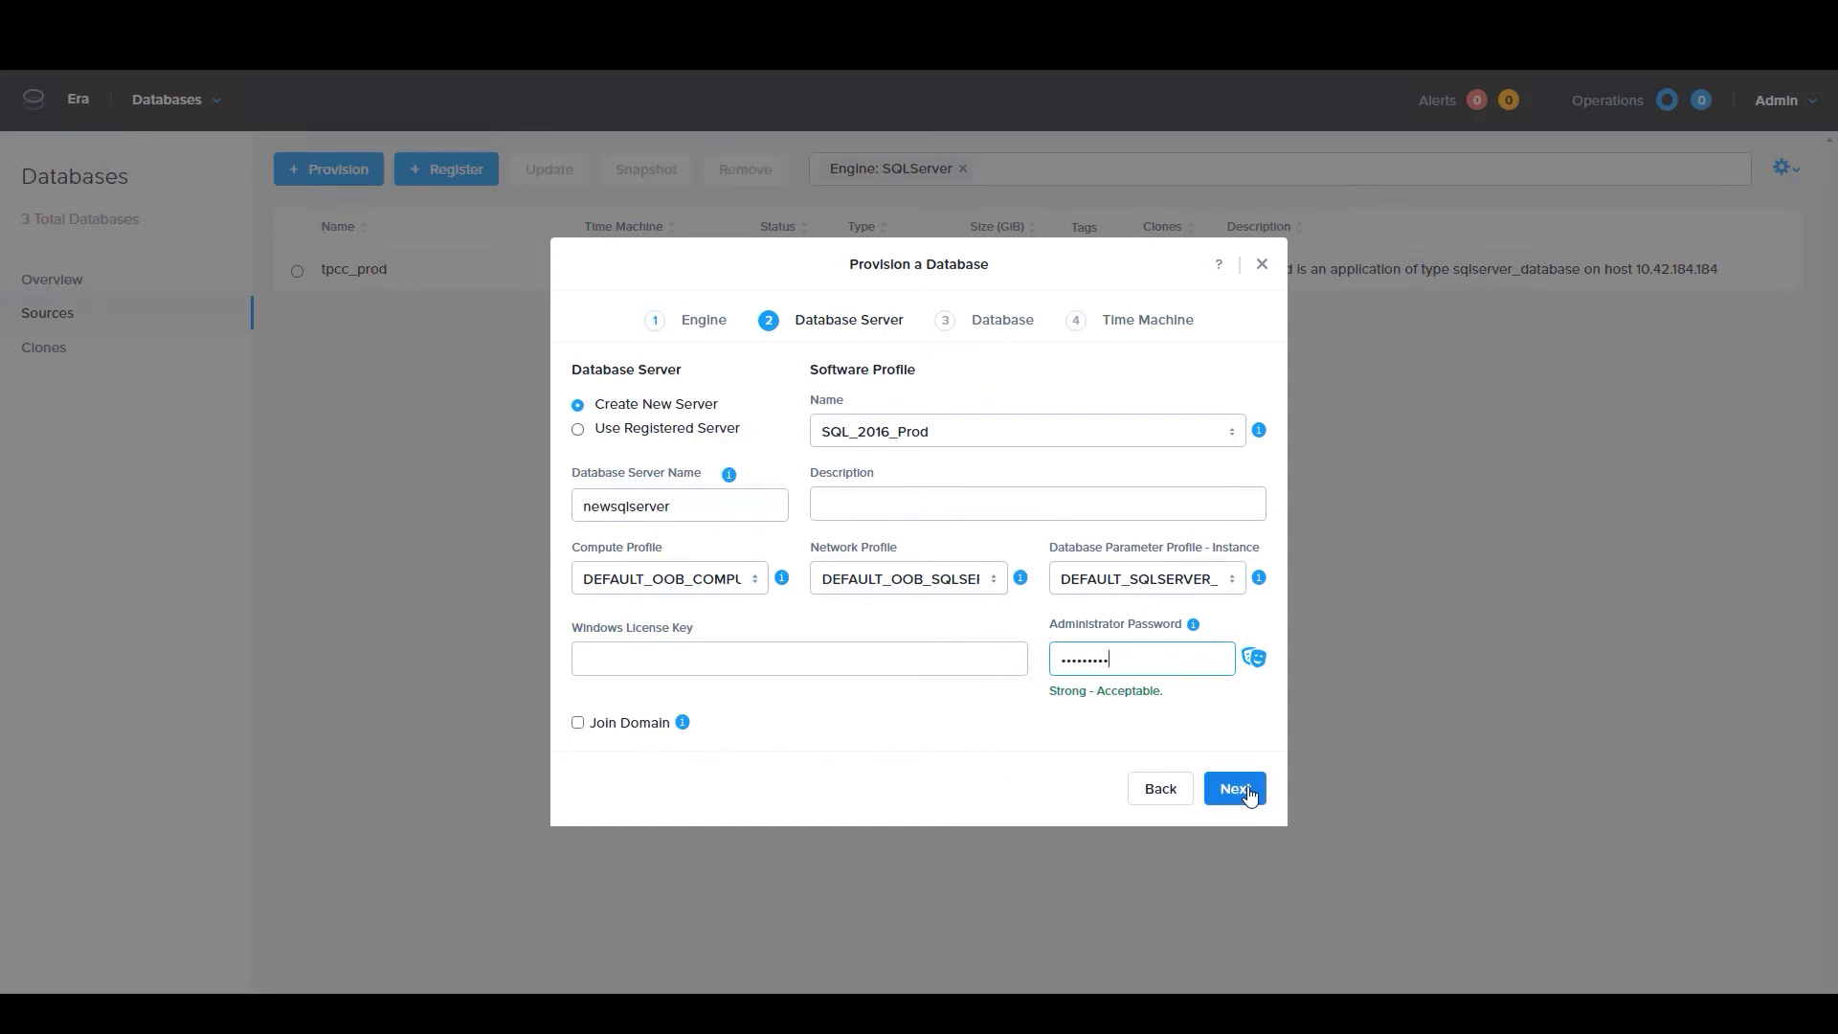
Name the new database newdb and assign it the DEFAULT_SQLSERVER_DATABASE_PARAMS parameter profile
left_click(1244, 791)
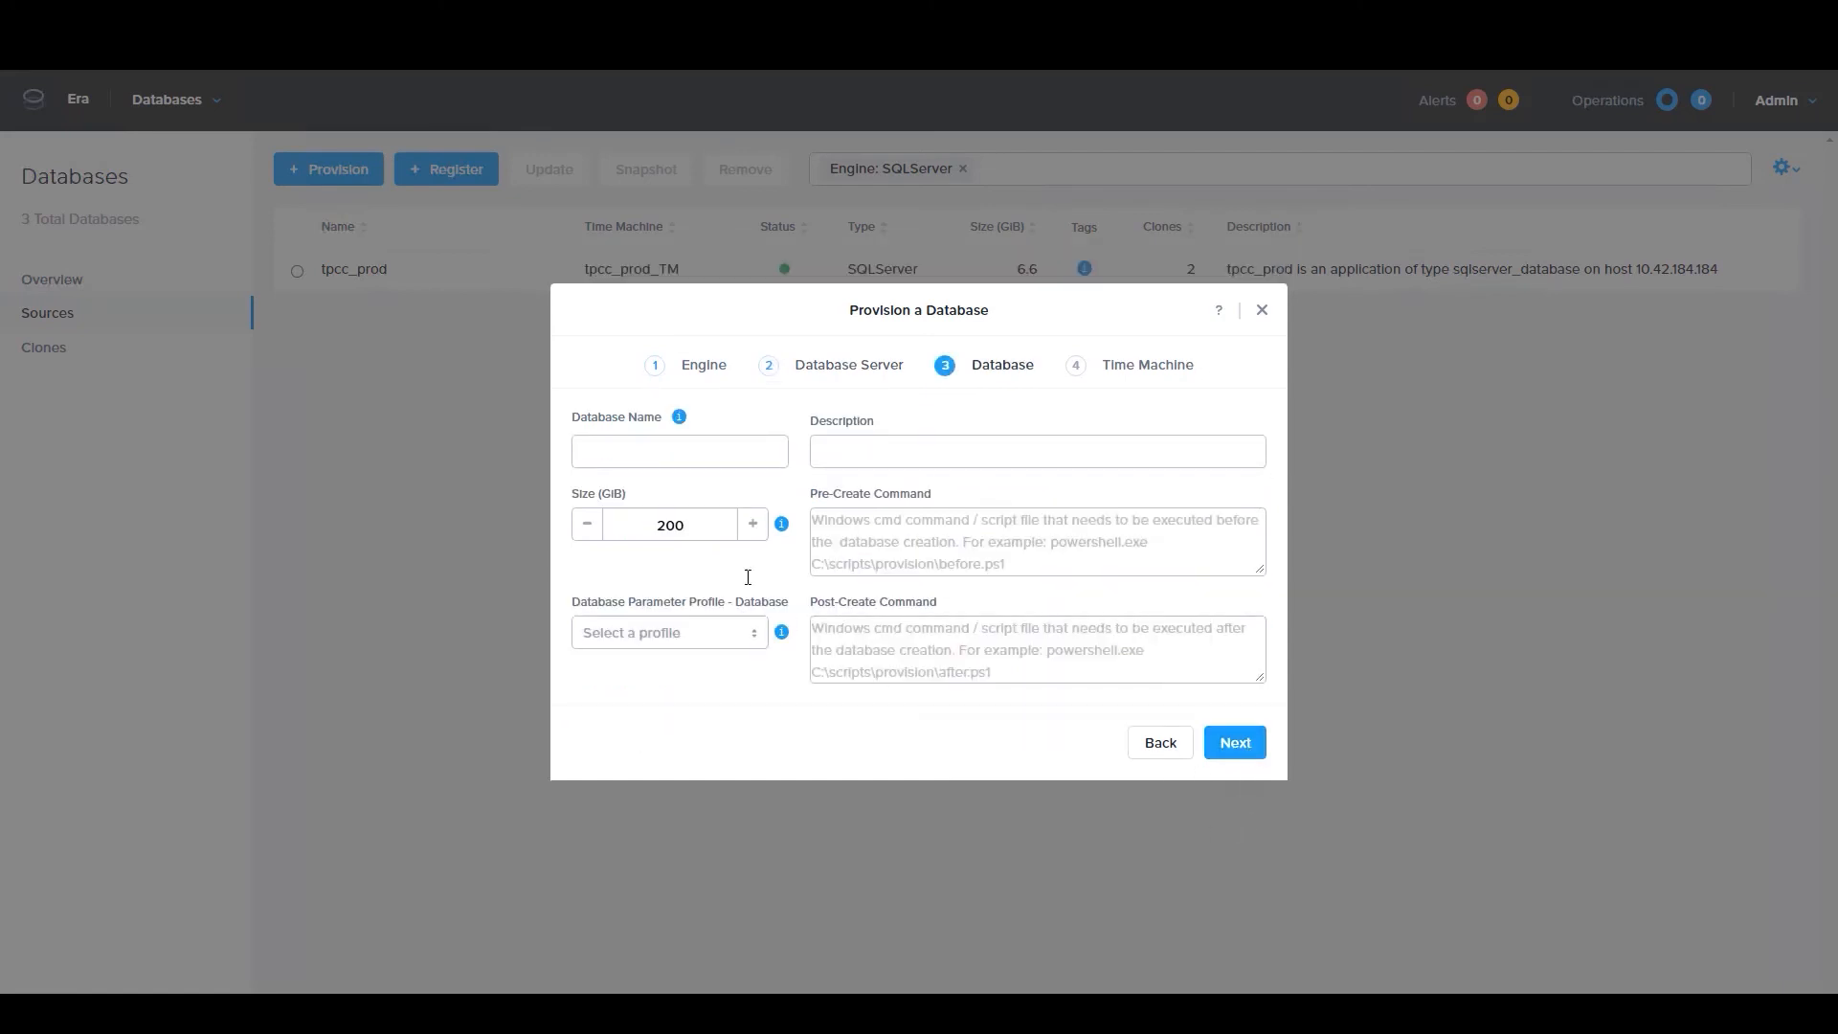
left_click(666, 454)
type("newdb")
left_click(713, 635)
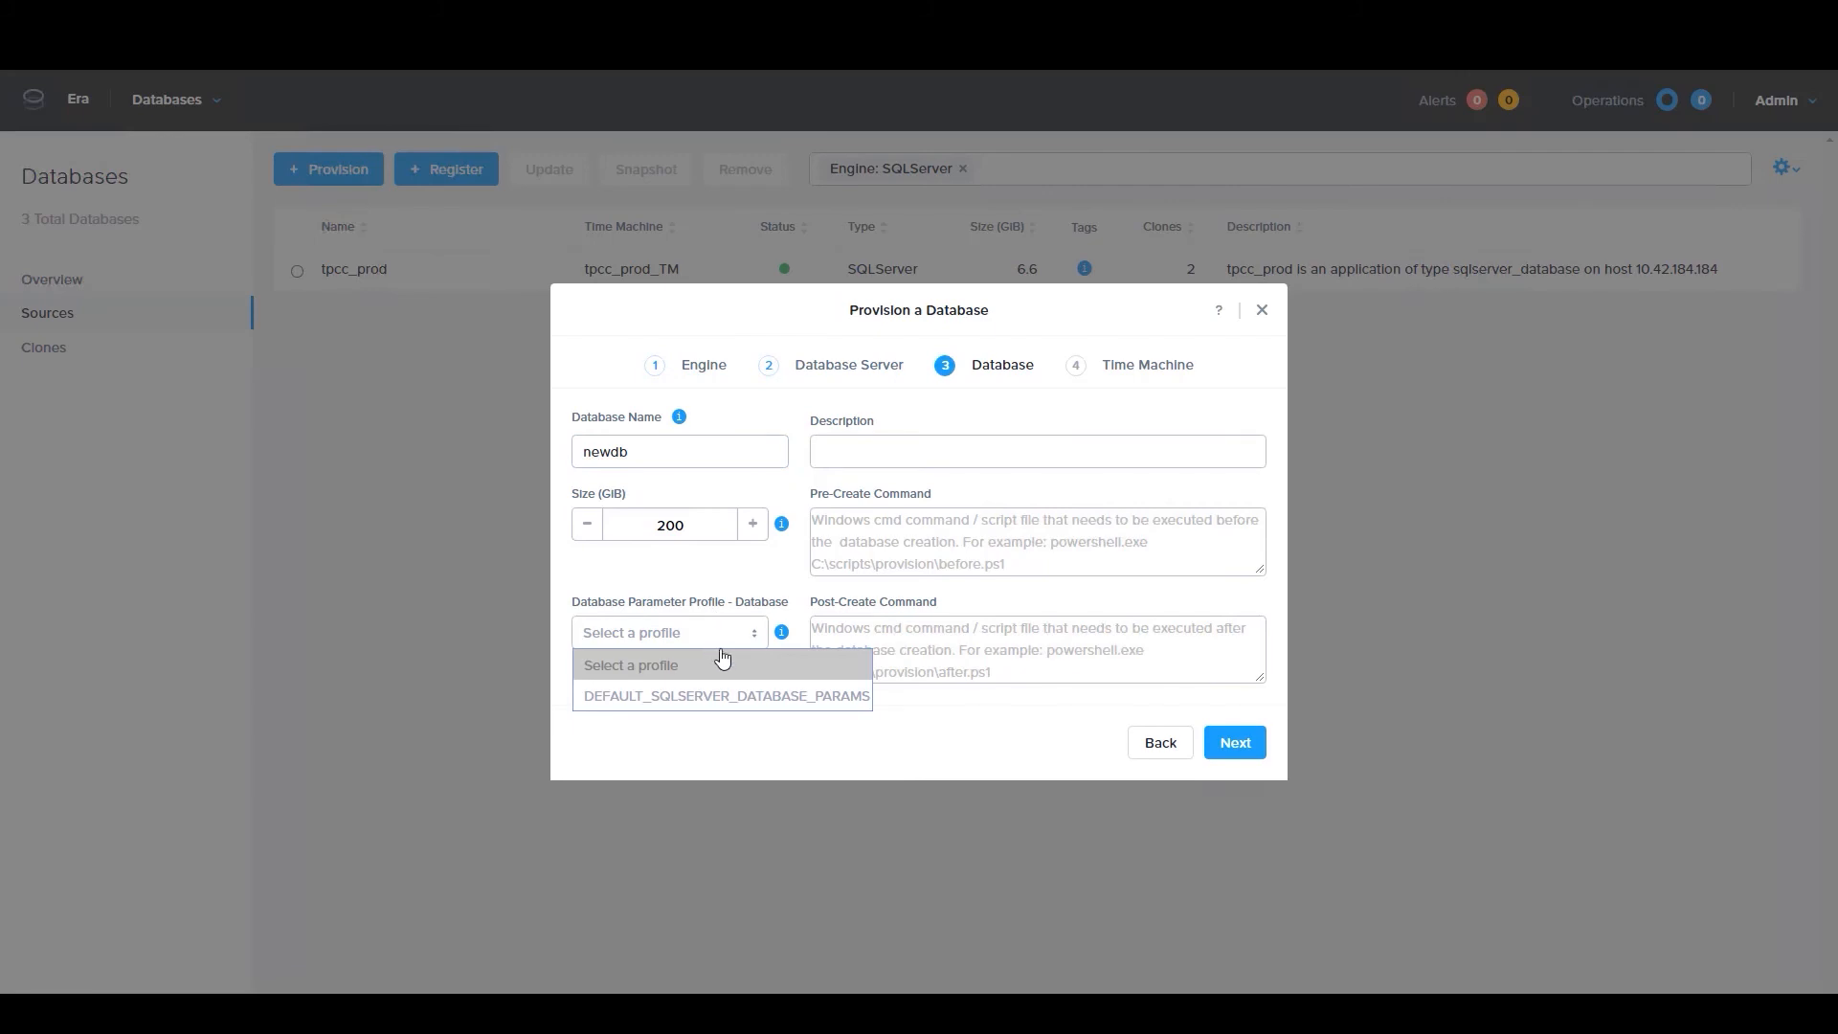
left_click(747, 698)
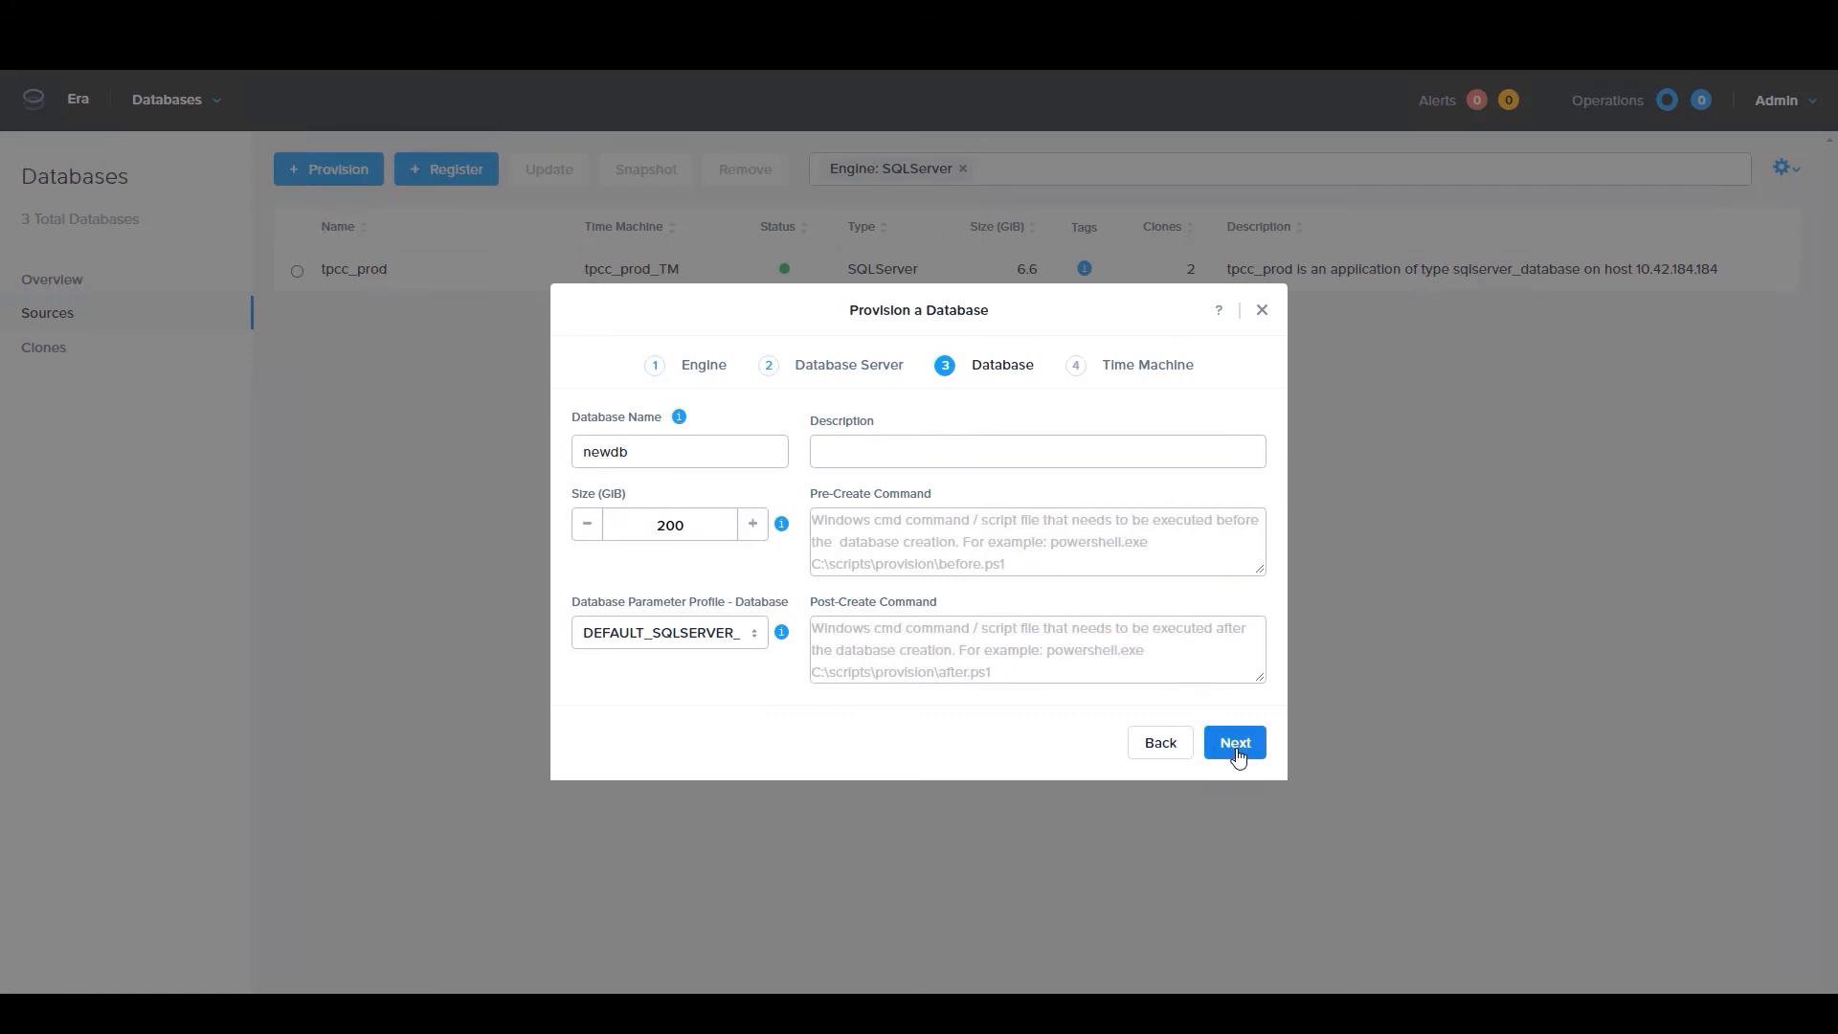
Review the Time Machine settings for newdb and close the form without provisioning the database
left_click(1235, 744)
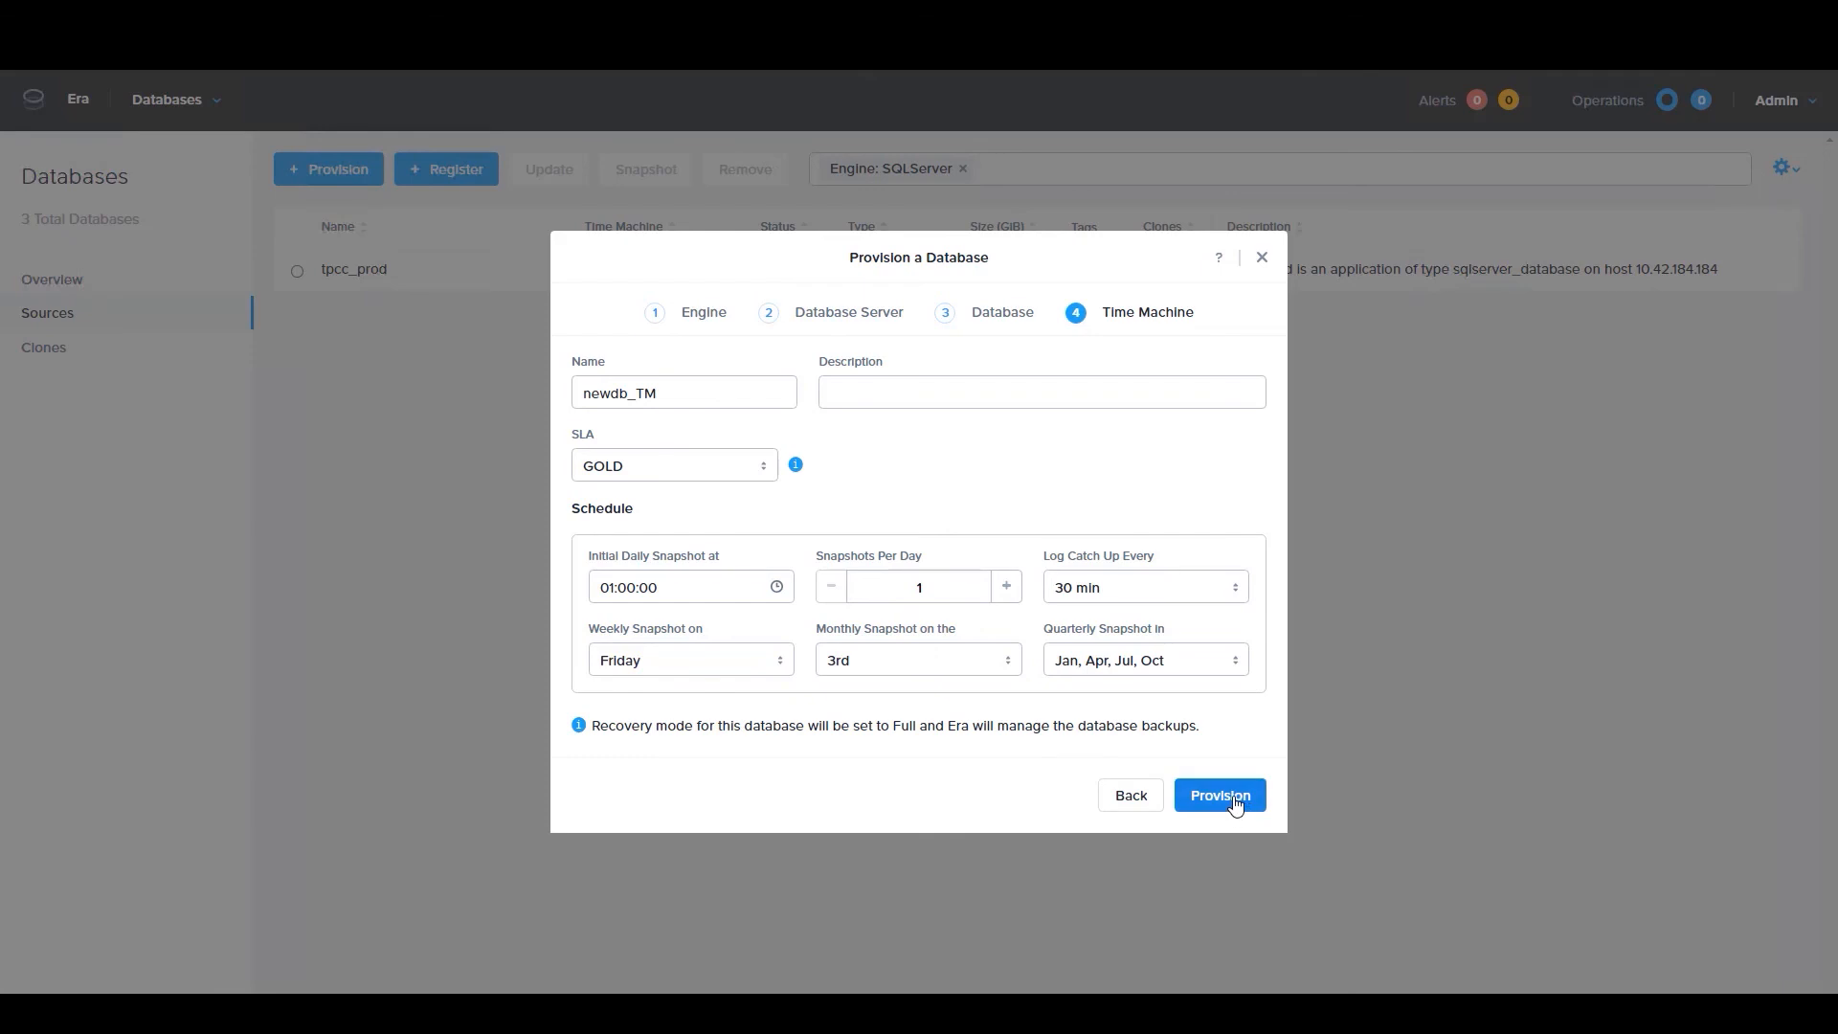
left_click(1263, 258)
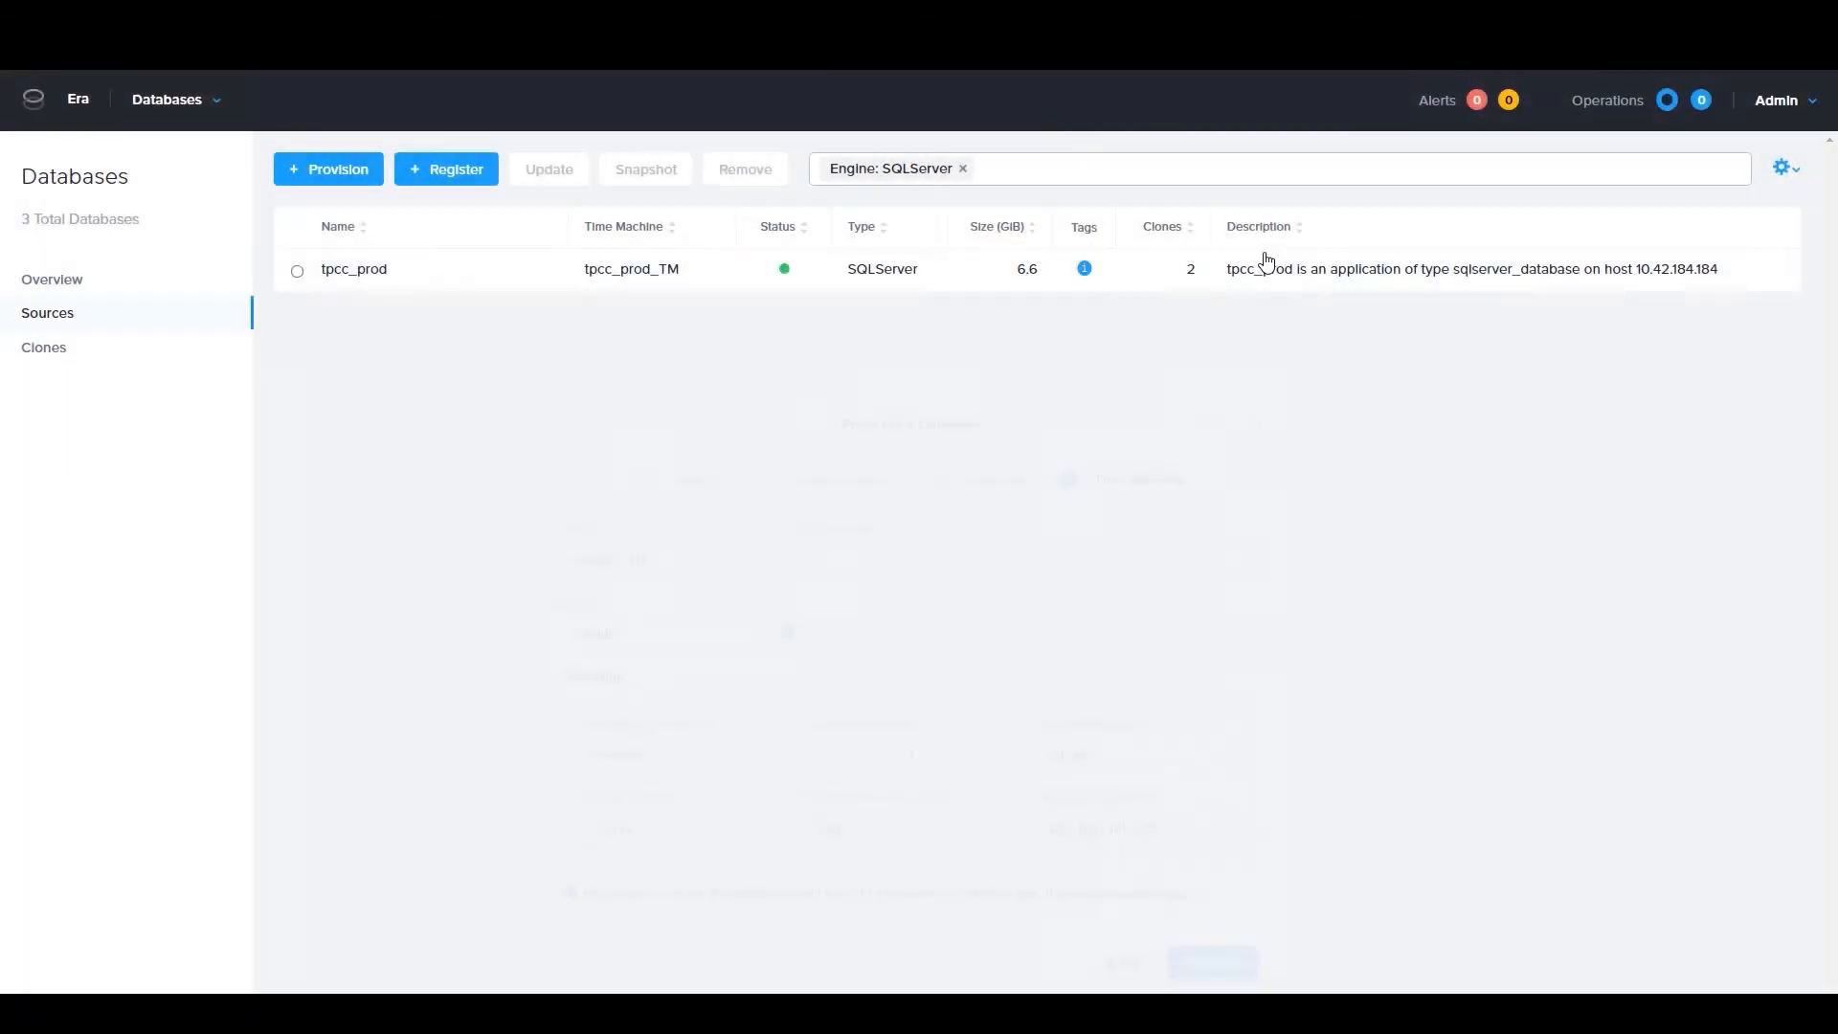
View the details of the tpcc_prod source database and open its tpcc_prod_TM time machine
left_click(371, 278)
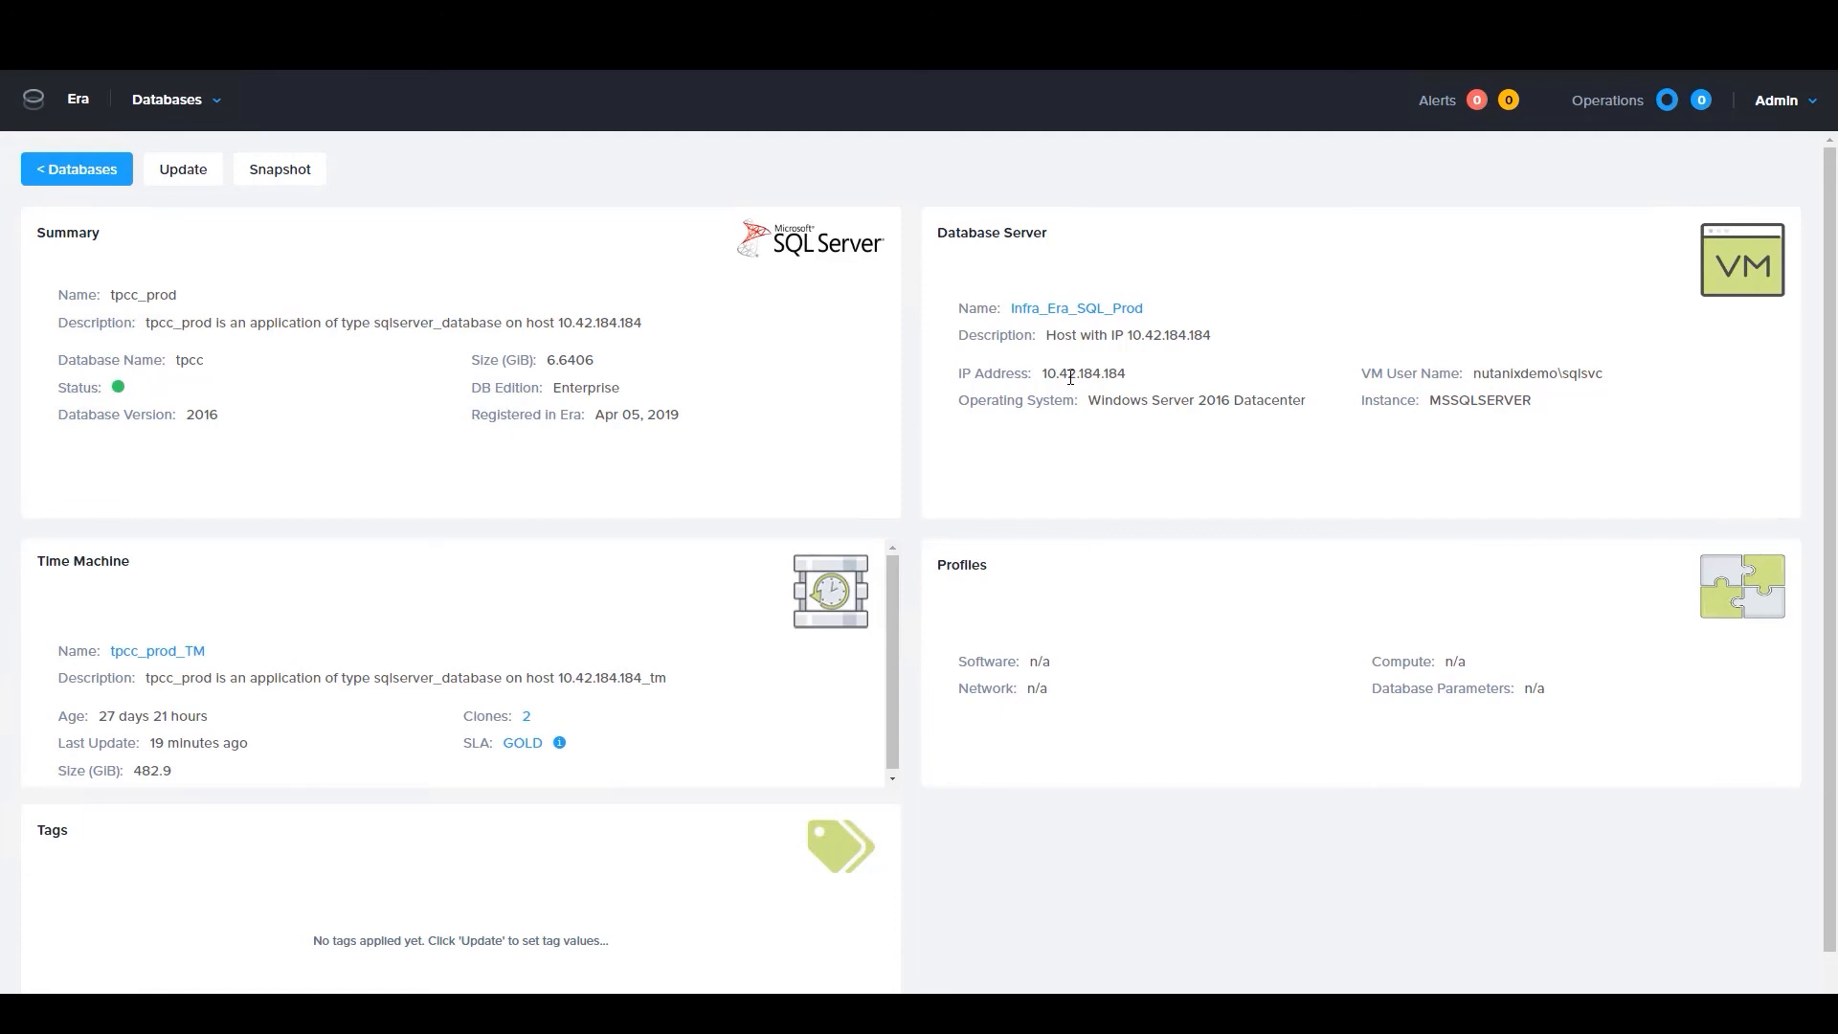
left_click(165, 654)
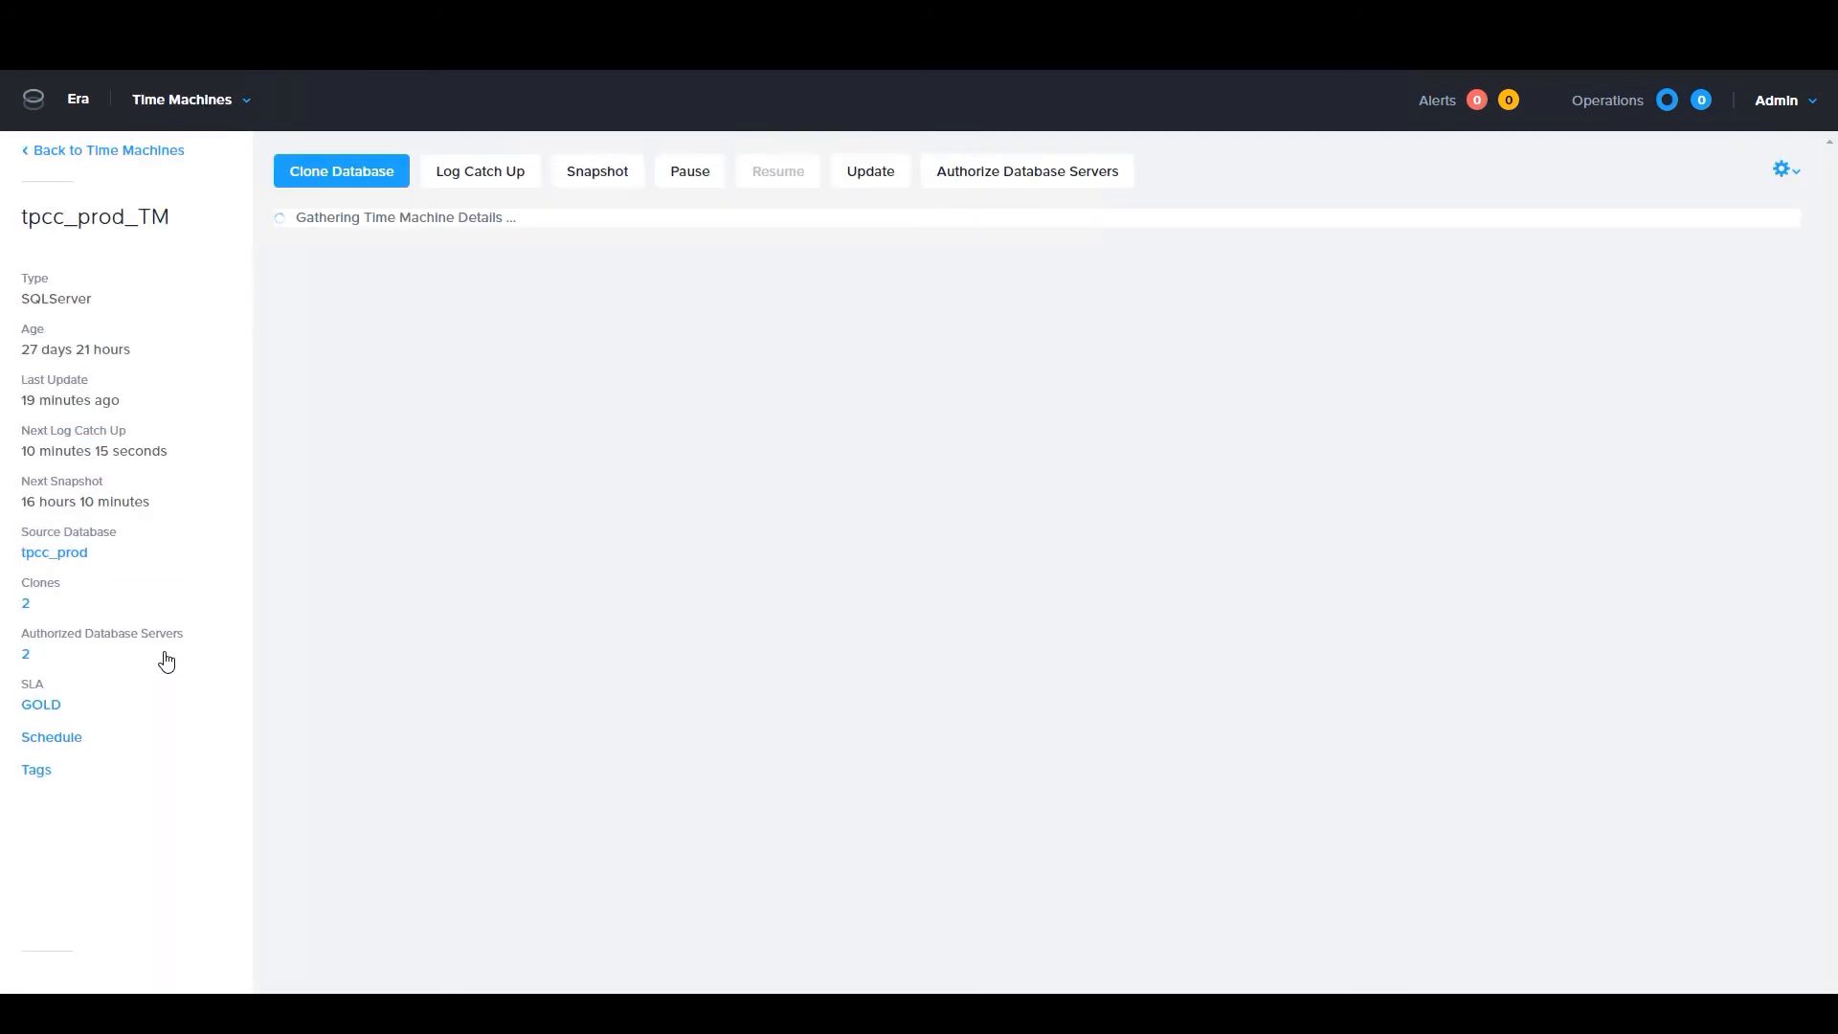